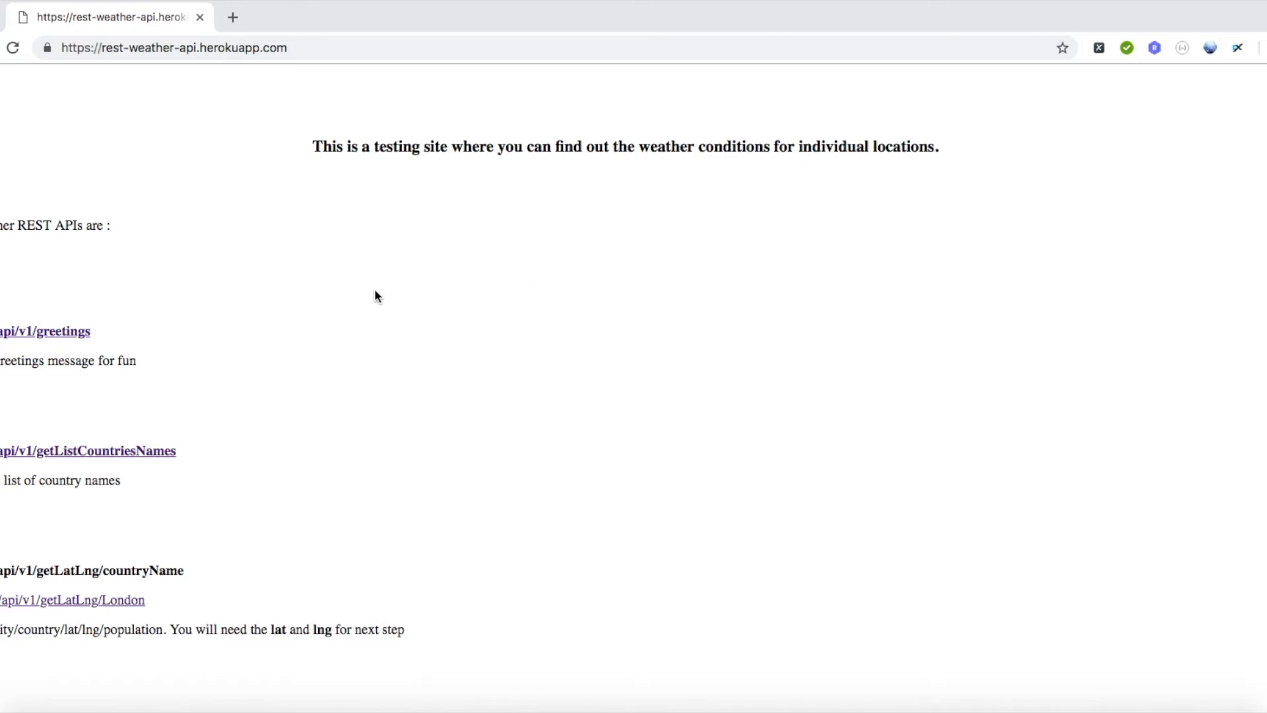
# - Read the listed REST endpoints from greetings to getLatLng, including the countryName parameter
pyautogui.scroll(-1, 324, 257)
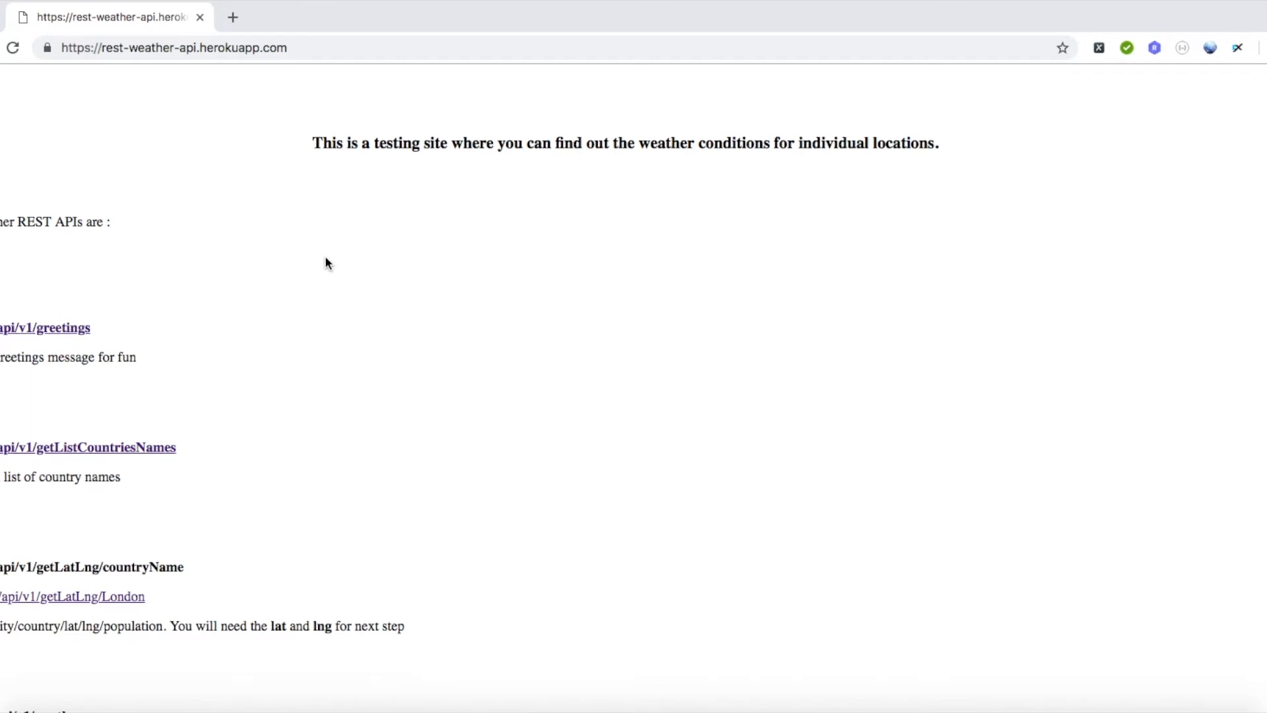
pyautogui.scroll(-4, 252, 305)
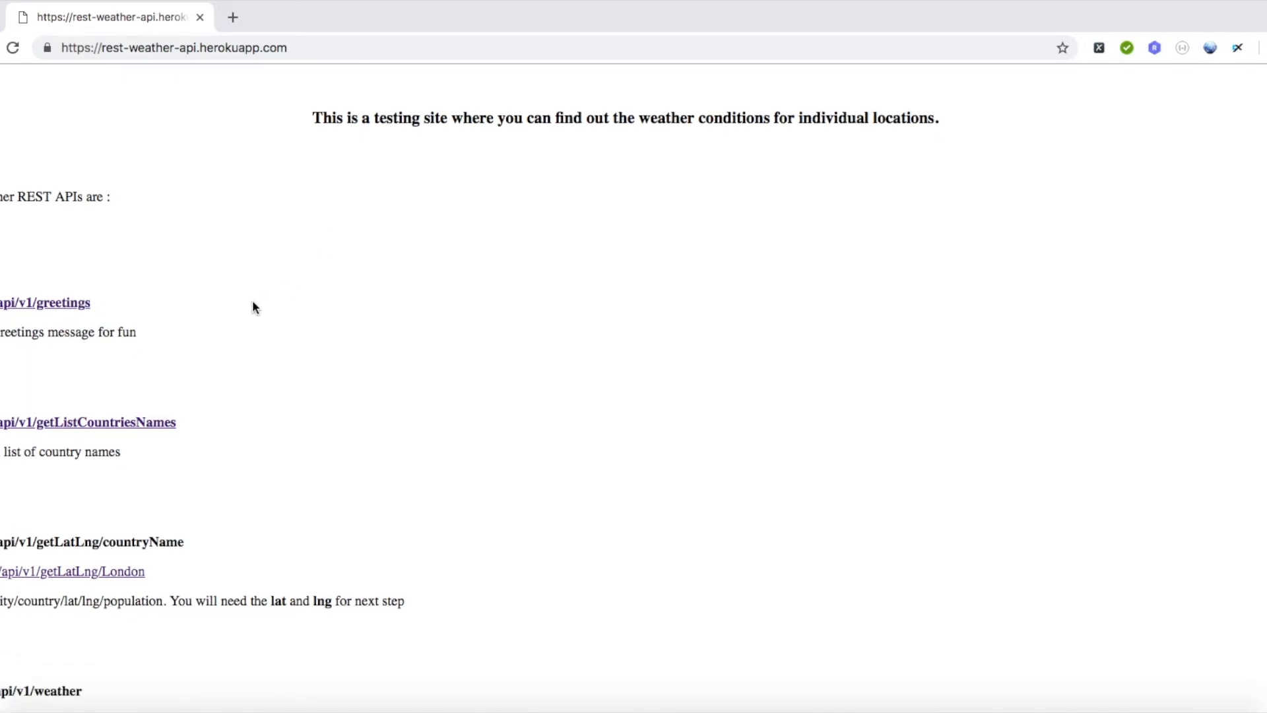
pyautogui.scroll(-3, 252, 307)
pyautogui.scroll(5, 252, 307)
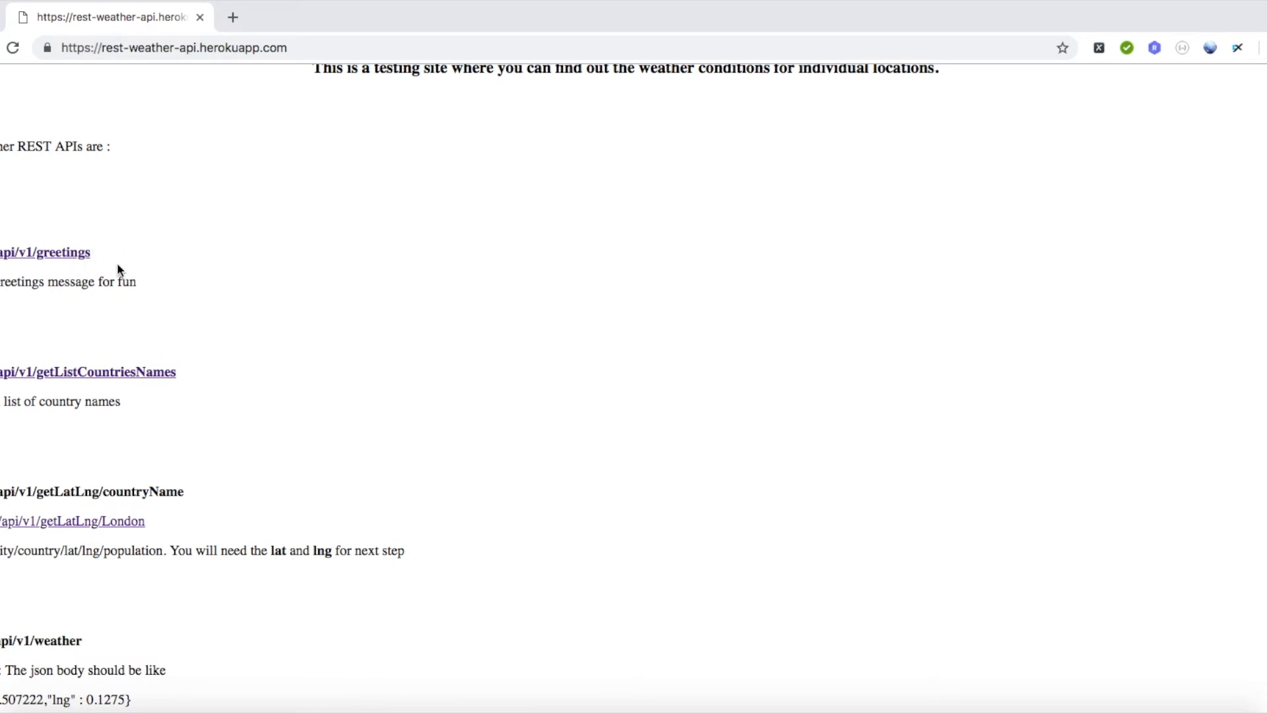
pyautogui.scroll(-2, 218, 377)
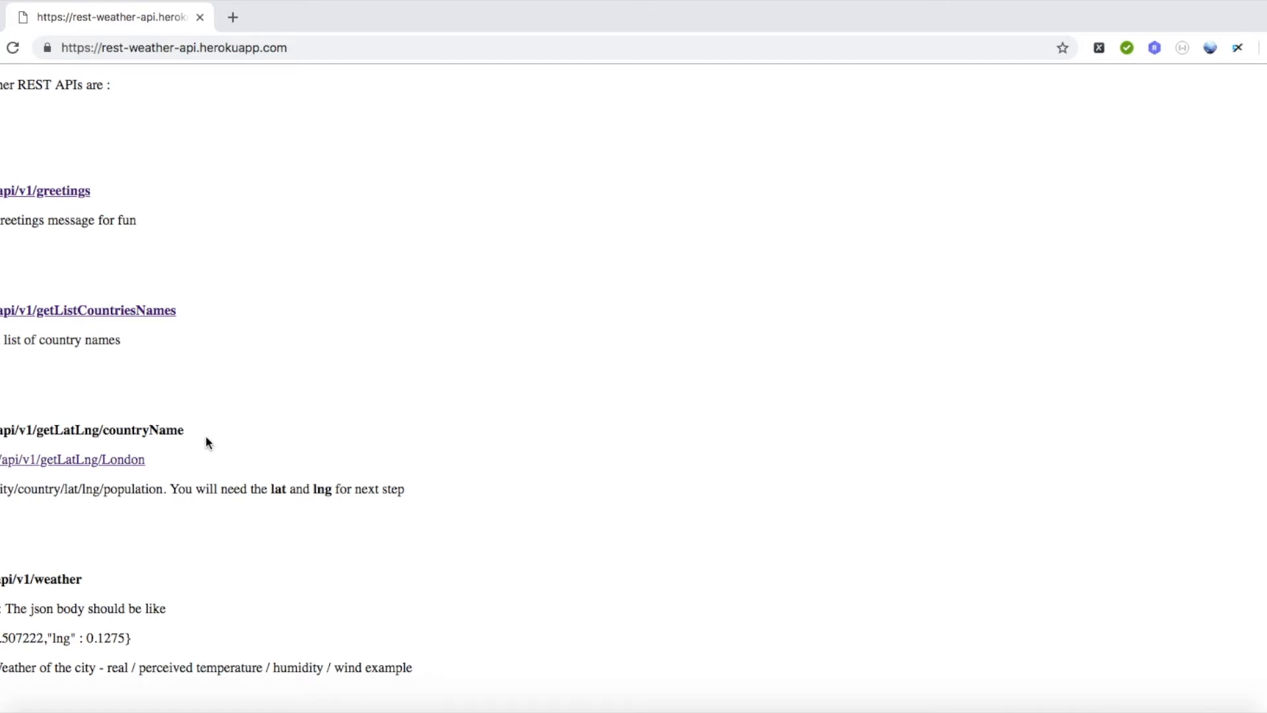
pyautogui.scroll(-1, 161, 388)
pyautogui.scroll(-1, 153, 432)
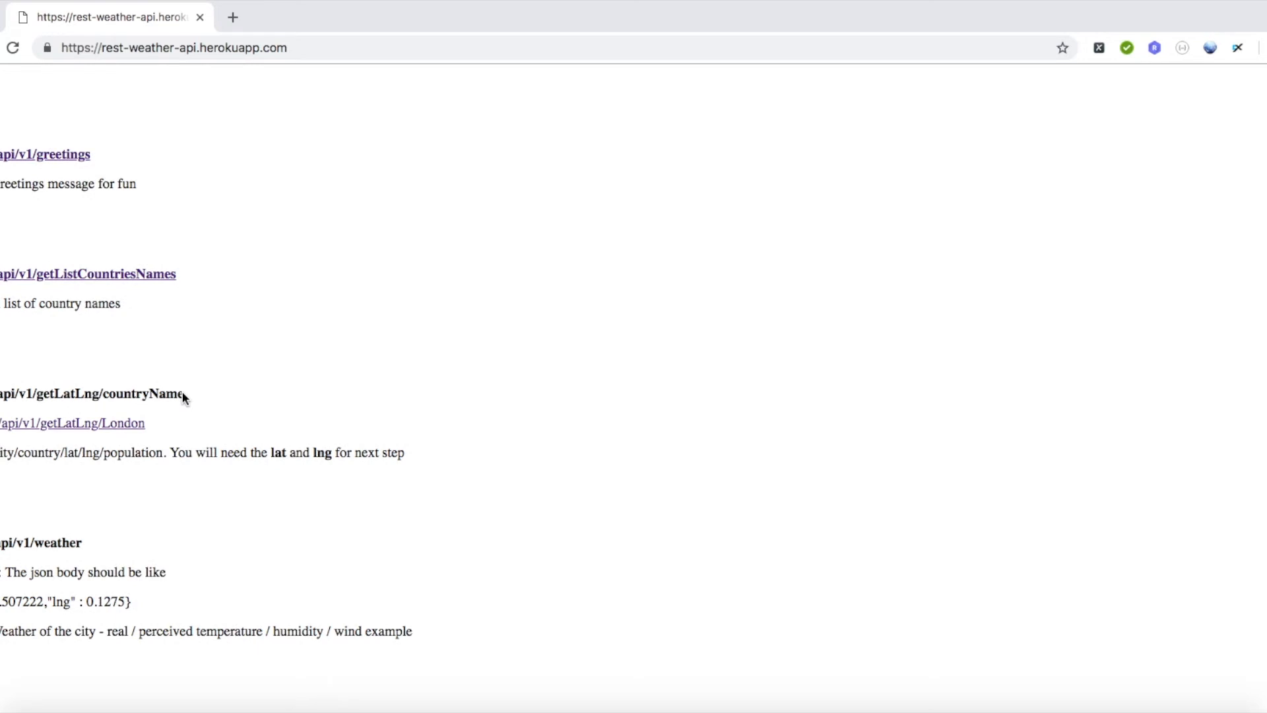
pyautogui.click(127, 393)
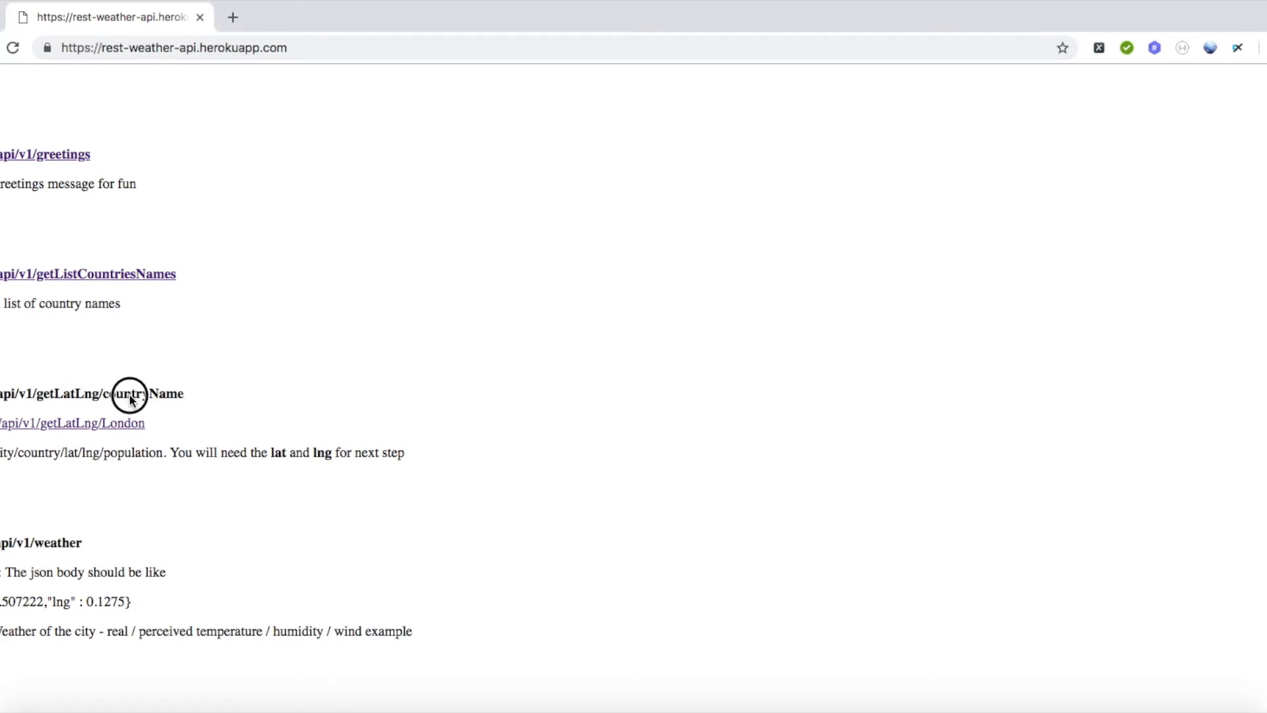
pyautogui.moveTo(166, 394); pyautogui.dragTo(106, 395)
pyautogui.click(106, 395)
pyautogui.scroll(-1, 179, 421)
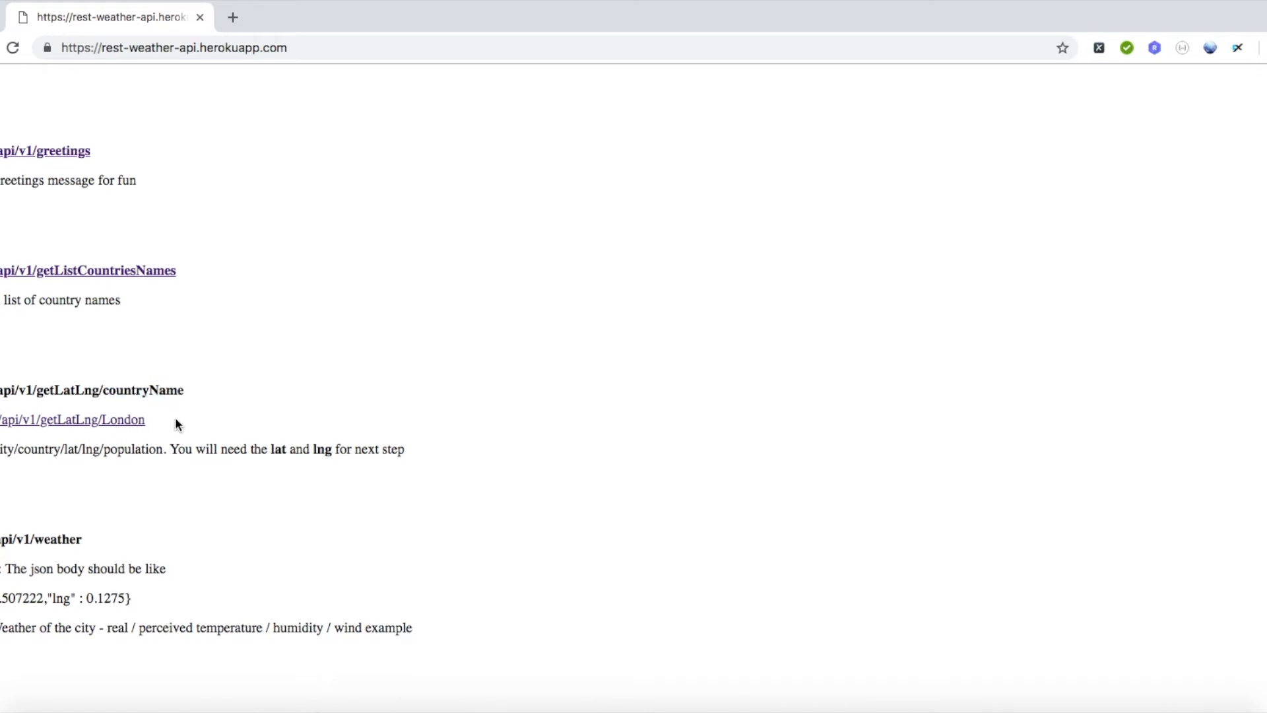
# - Examine the weather endpoint's description and how it relates to the three endpoints listed before it
pyautogui.scroll(-3, 149, 442)
pyautogui.moveTo(82, 394); pyautogui.dragTo(34, 397)
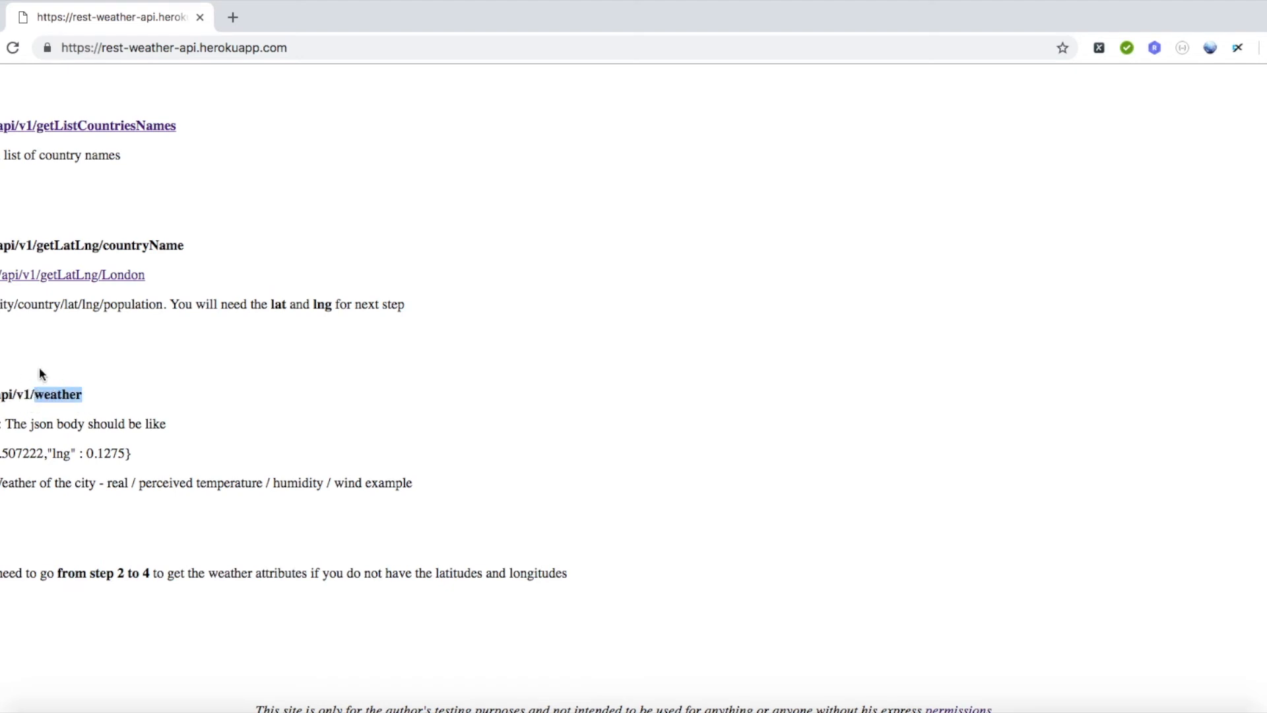
pyautogui.scroll(6, 47, 362)
pyautogui.scroll(-3, 41, 360)
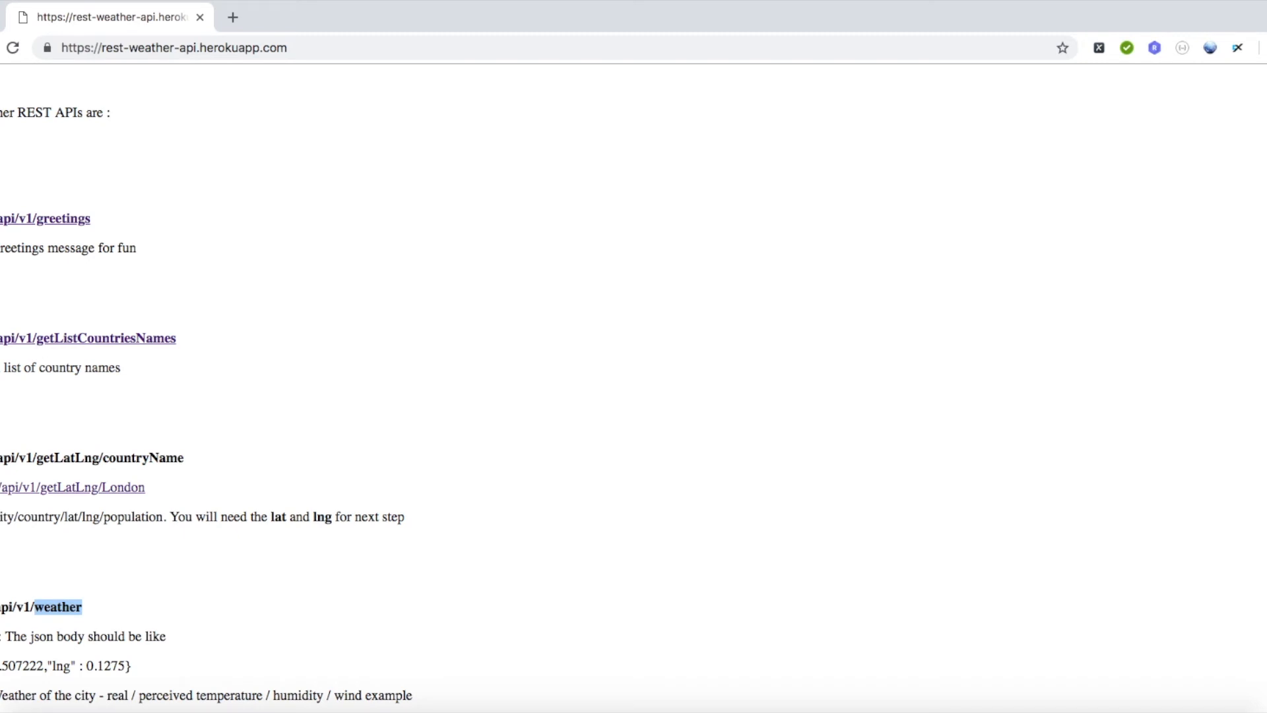
pyautogui.moveTo(3, 204); pyautogui.dragTo(161, 552)
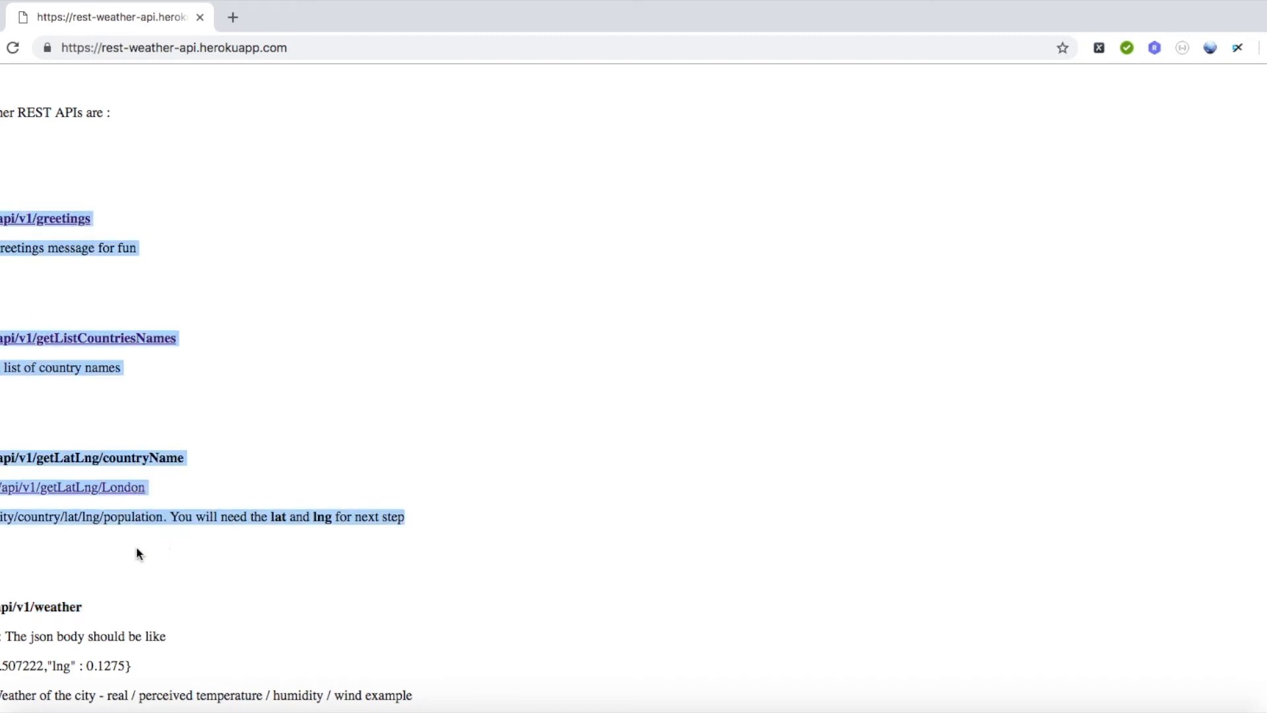
pyautogui.scroll(-2, 38, 530)
pyautogui.click(39, 530)
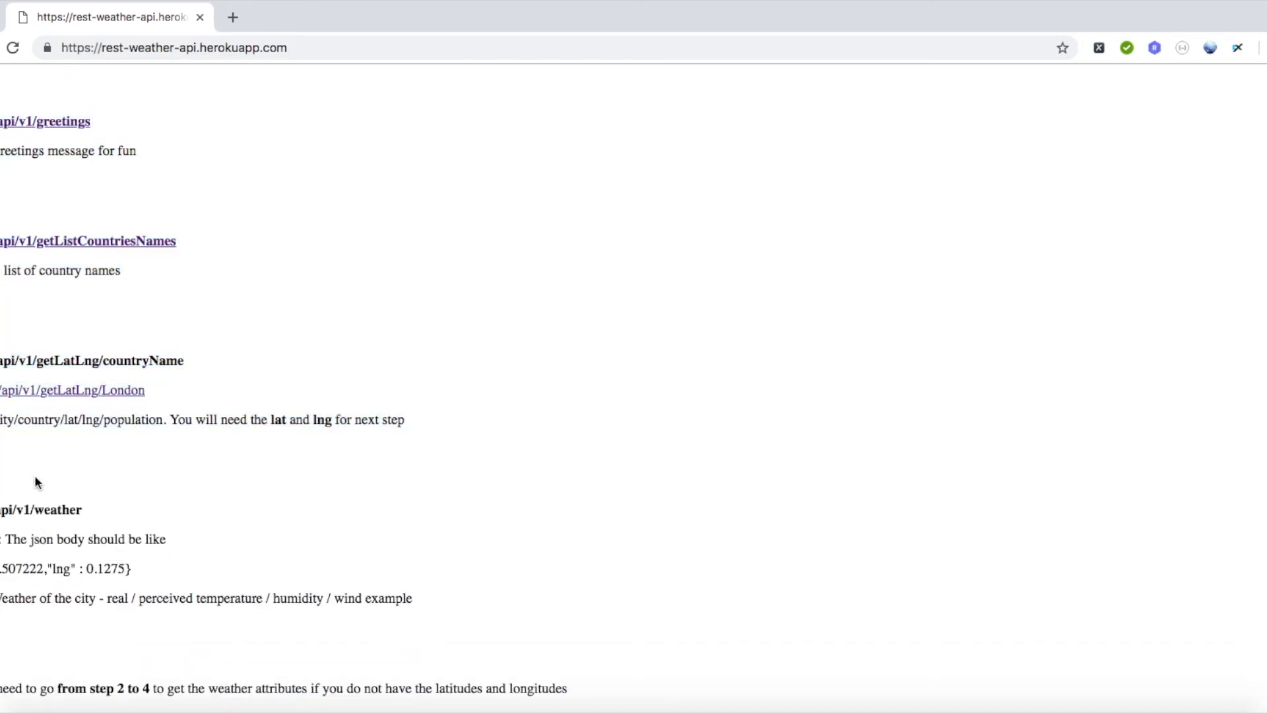
pyautogui.scroll(4, 56, 460)
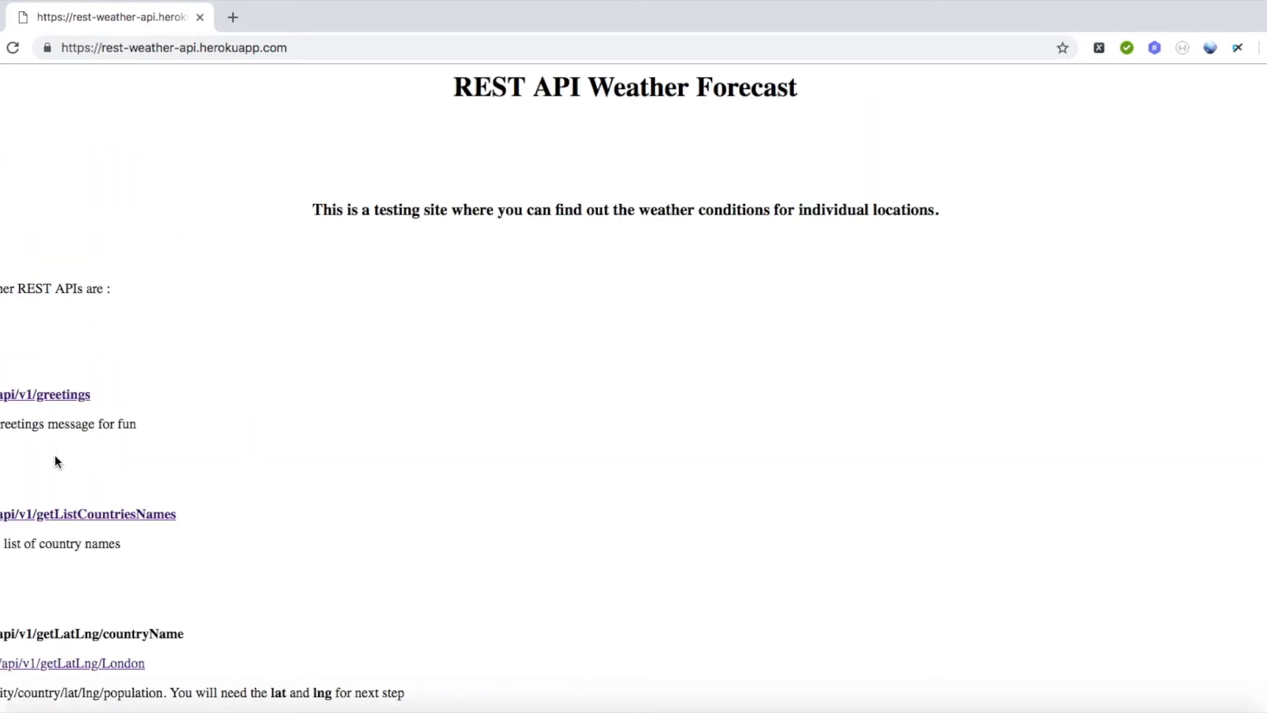
# - Open the api/v1/greetings endpoint in a separate tab and highlight the base URL in its address
pyautogui.keyDown('super'); pyautogui.click(55, 399); pyautogui.keyUp('super')
pyautogui.click(279, 21)
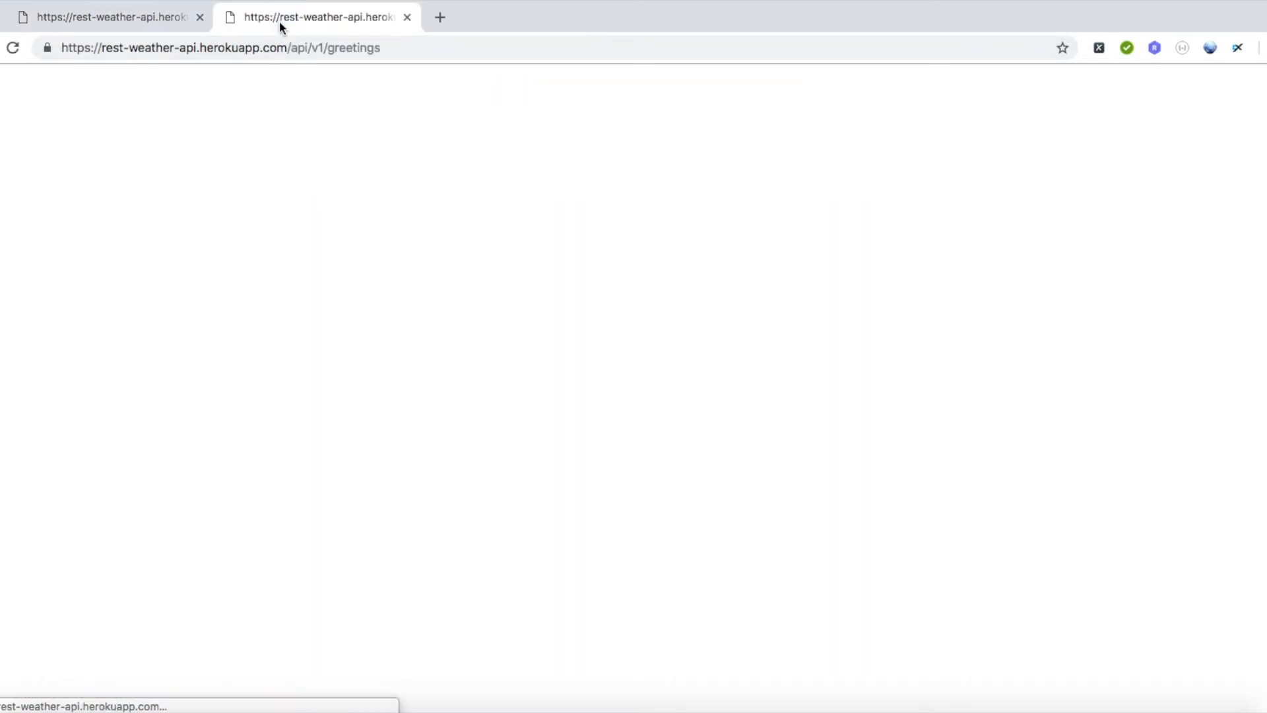
pyautogui.doubleClick(211, 48)
pyautogui.click(286, 48)
pyautogui.moveTo(286, 48); pyautogui.dragTo(45, 47)
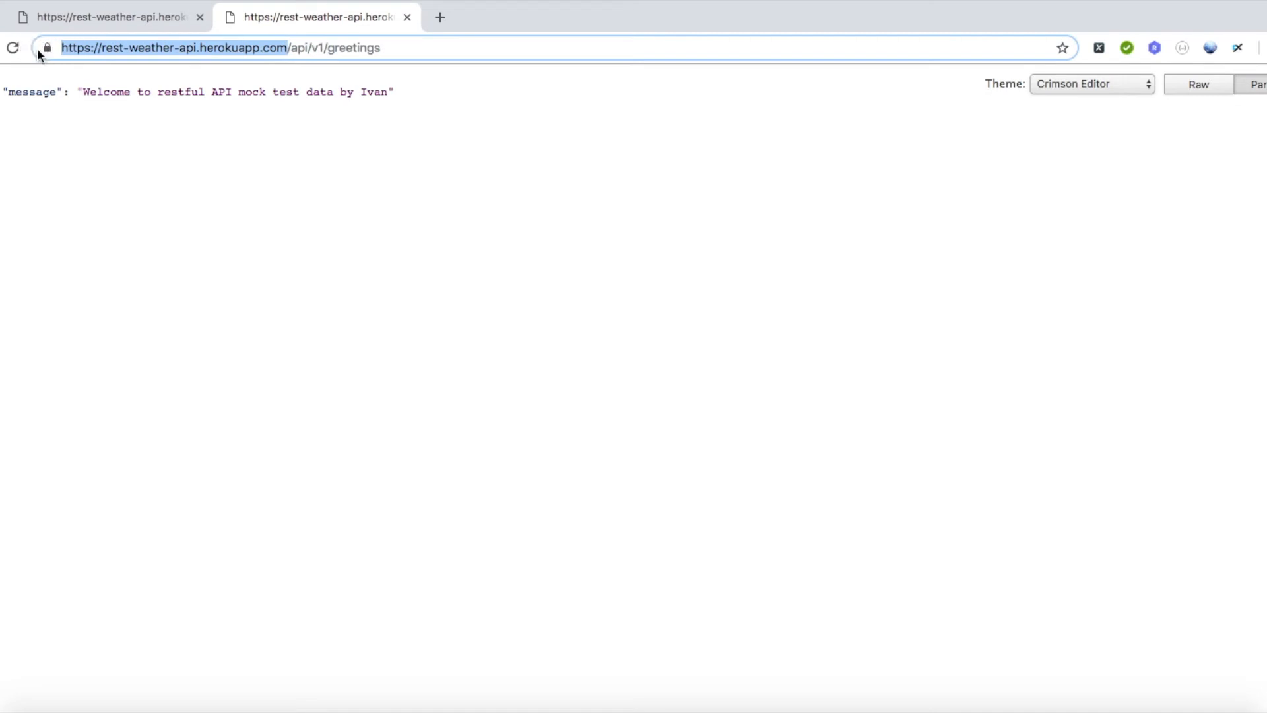
# - Highlight the greetings resource name in the address and the JSON message in the response
pyautogui.click(109, 49)
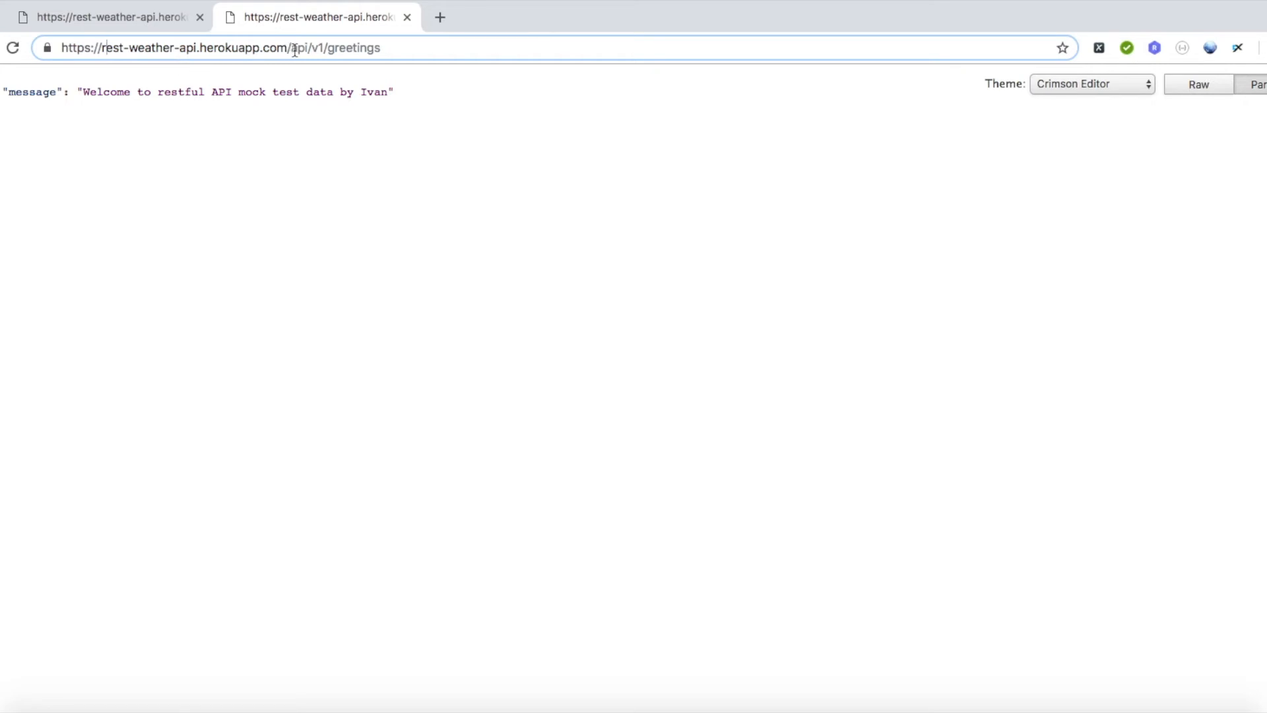
pyautogui.doubleClick(320, 48)
pyautogui.click(329, 49)
pyautogui.moveTo(330, 49); pyautogui.dragTo(393, 49)
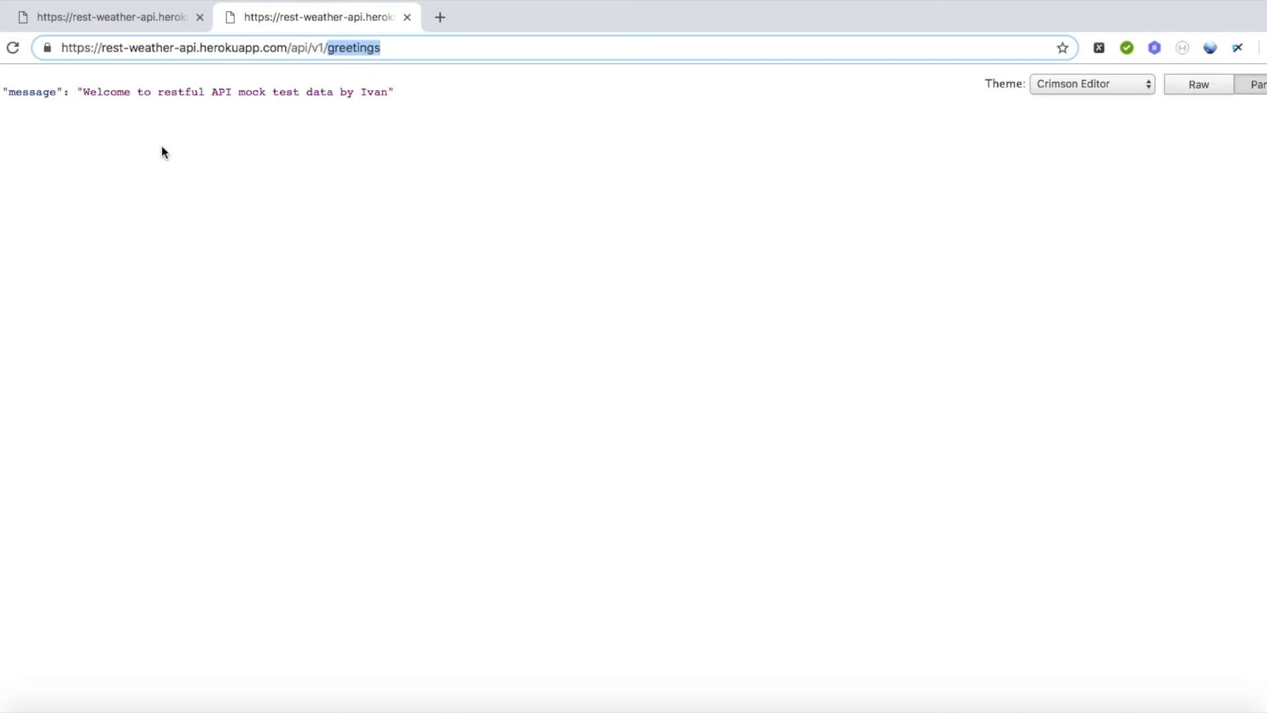
pyautogui.click(32, 105)
pyautogui.tripleClick(2, 92)
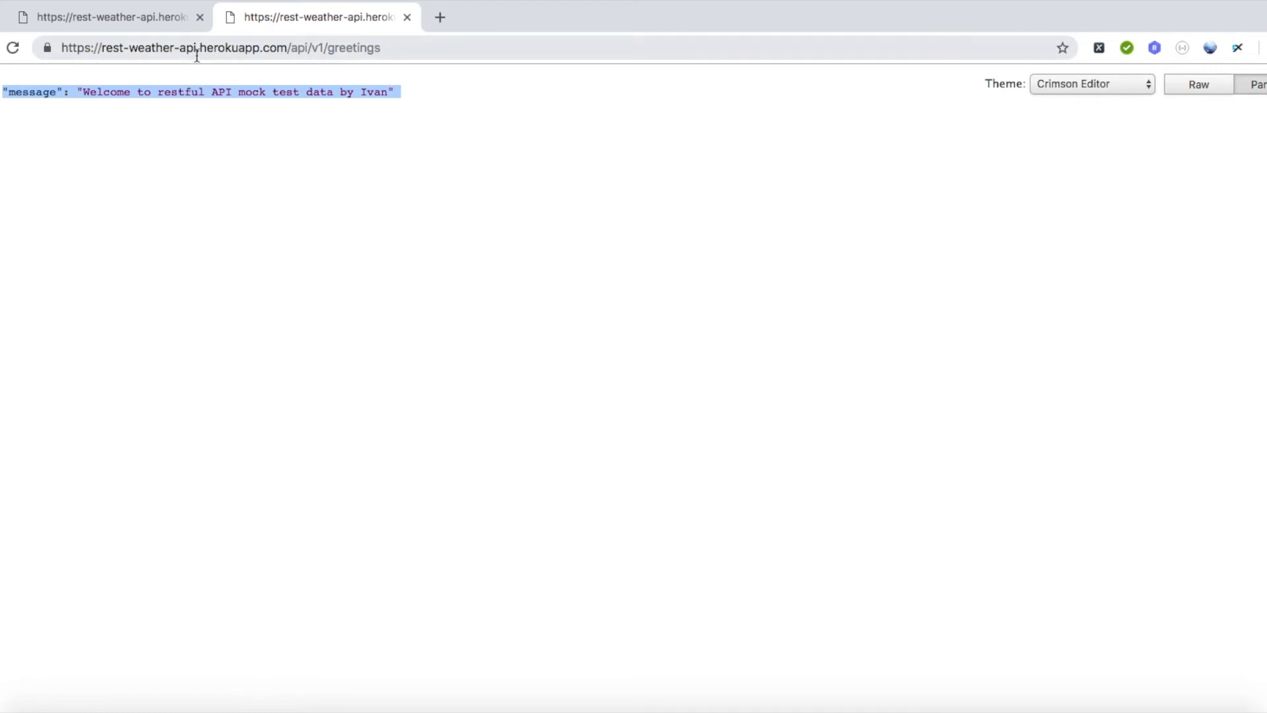
# - Open the getListCountriesNames endpoint from the API overview page and look through the returned cities
pyautogui.click(138, 20)
pyautogui.scroll(-3, 165, 349)
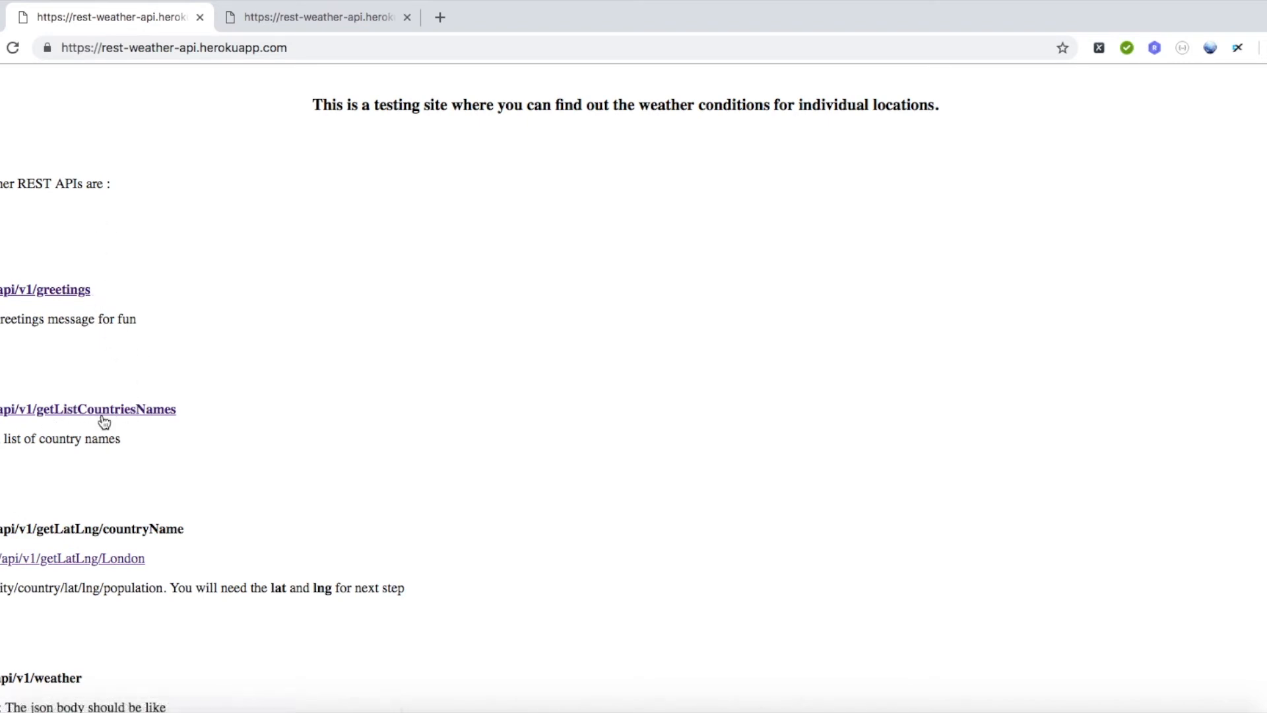
pyautogui.click(58, 411)
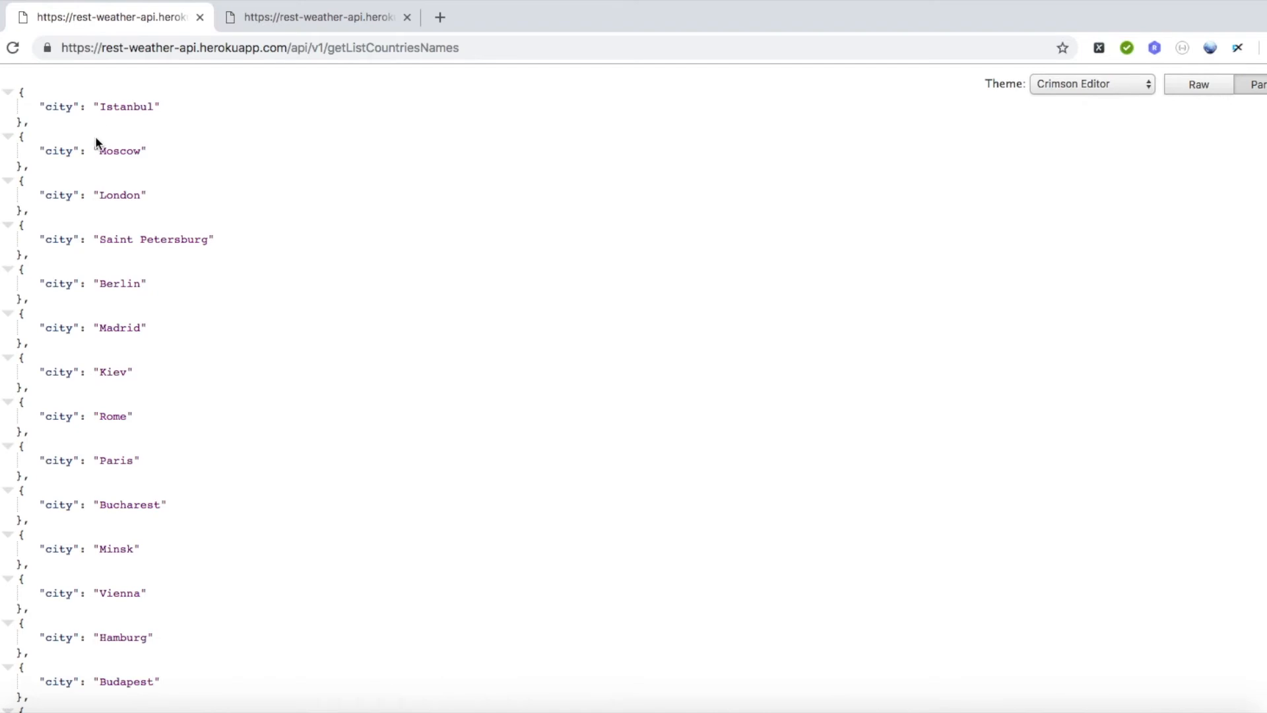
pyautogui.scroll(-10, 98, 149)
pyautogui.scroll(10, 98, 152)
pyautogui.scroll(-5, 100, 155)
pyautogui.scroll(1, 100, 156)
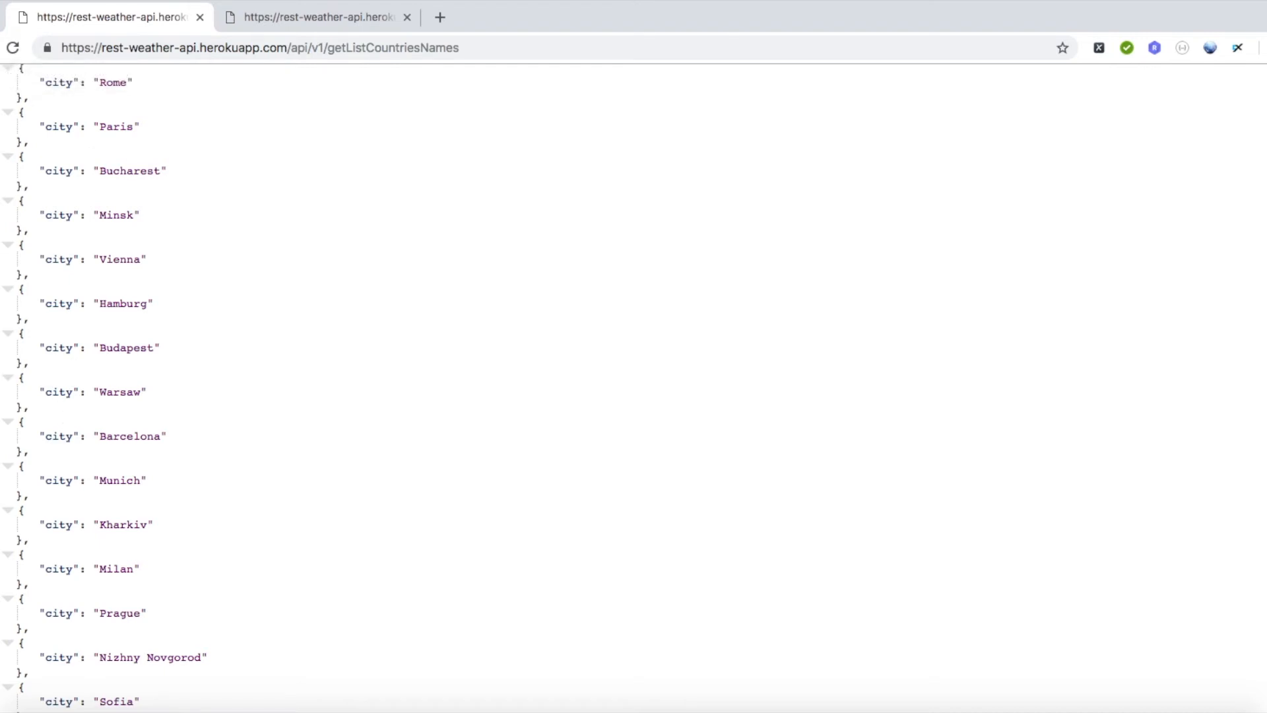
# - Return to the API overview page and highlight the countryName parameter of the getLatLng endpoint
pyautogui.rightClick(0, 47)
pyautogui.press('Escape')
pyautogui.click(0, 47)
pyautogui.scroll(-3, 108, 335)
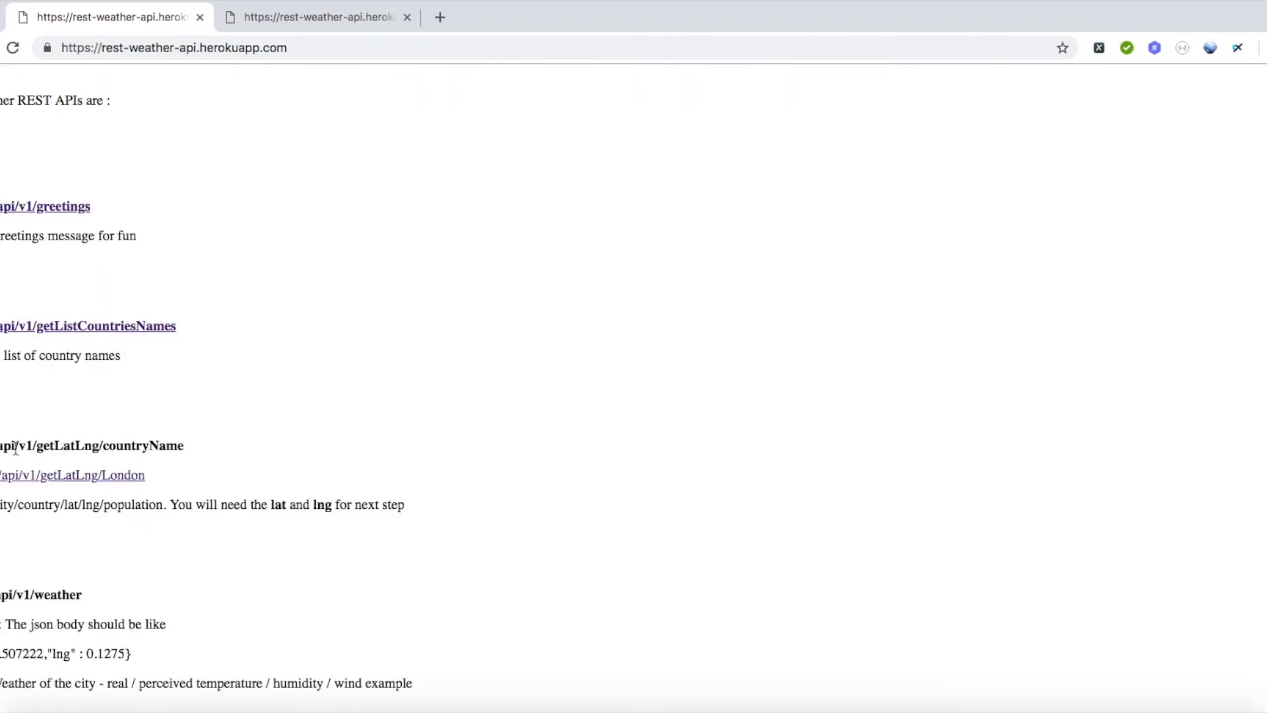
pyautogui.moveTo(104, 445); pyautogui.dragTo(201, 446)
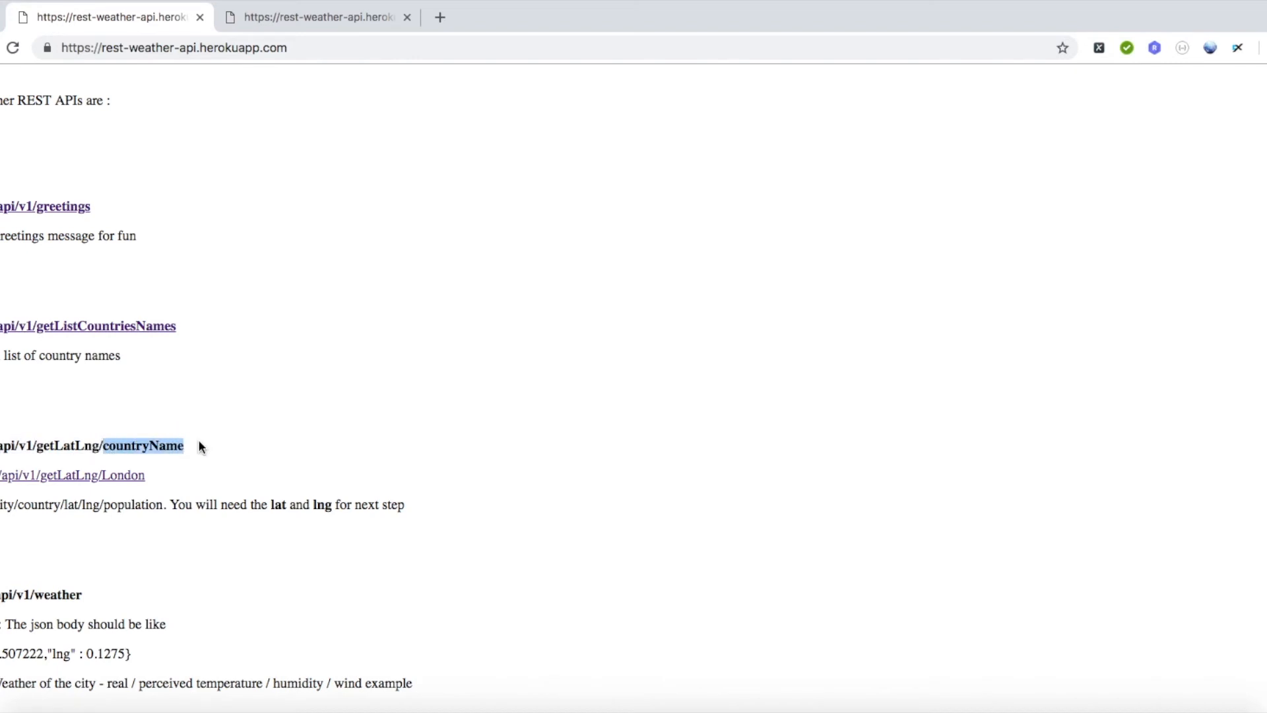
pyautogui.click(160, 439)
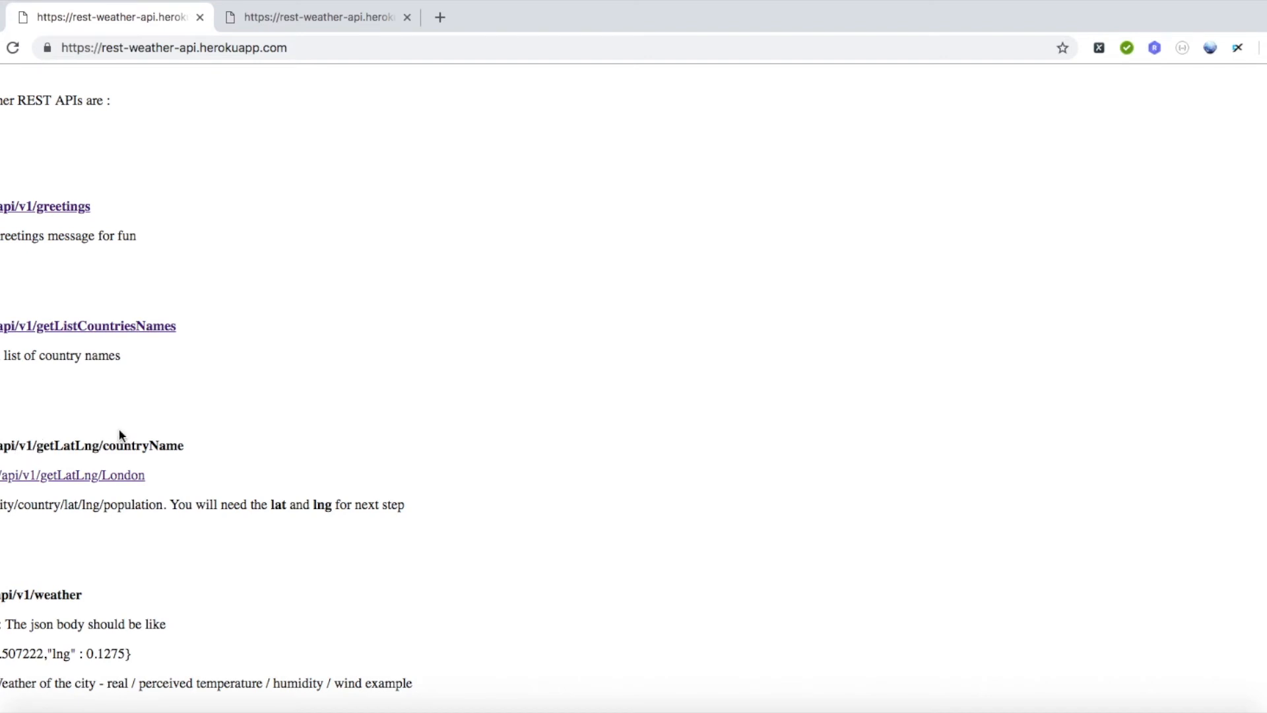
# - Copy the getLatLng resource name and replace greetings with it in the other tab's address, requesting api/v1/getLatLng/Moscow
pyautogui.doubleClick(53, 447)
pyautogui.press('super+c')
pyautogui.click(323, 16)
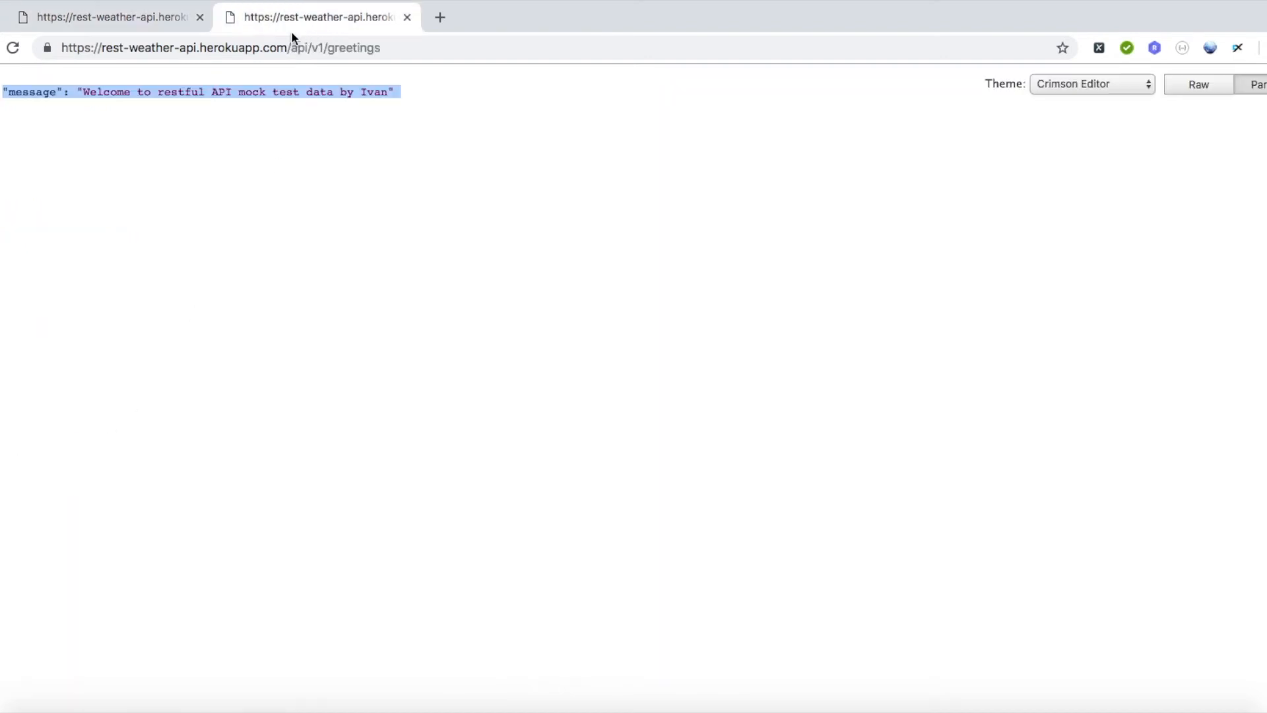
pyautogui.click(330, 46)
pyautogui.doubleClick(330, 46)
pyautogui.press('super+v')
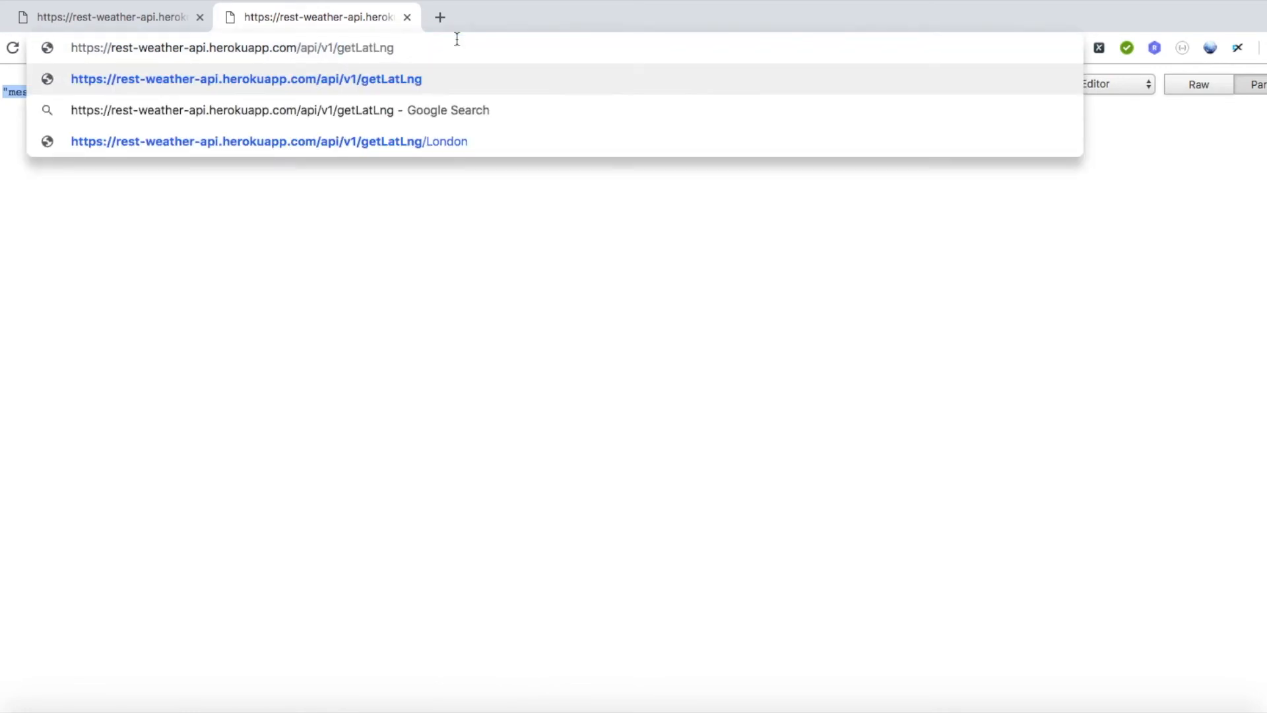
pyautogui.write('/')
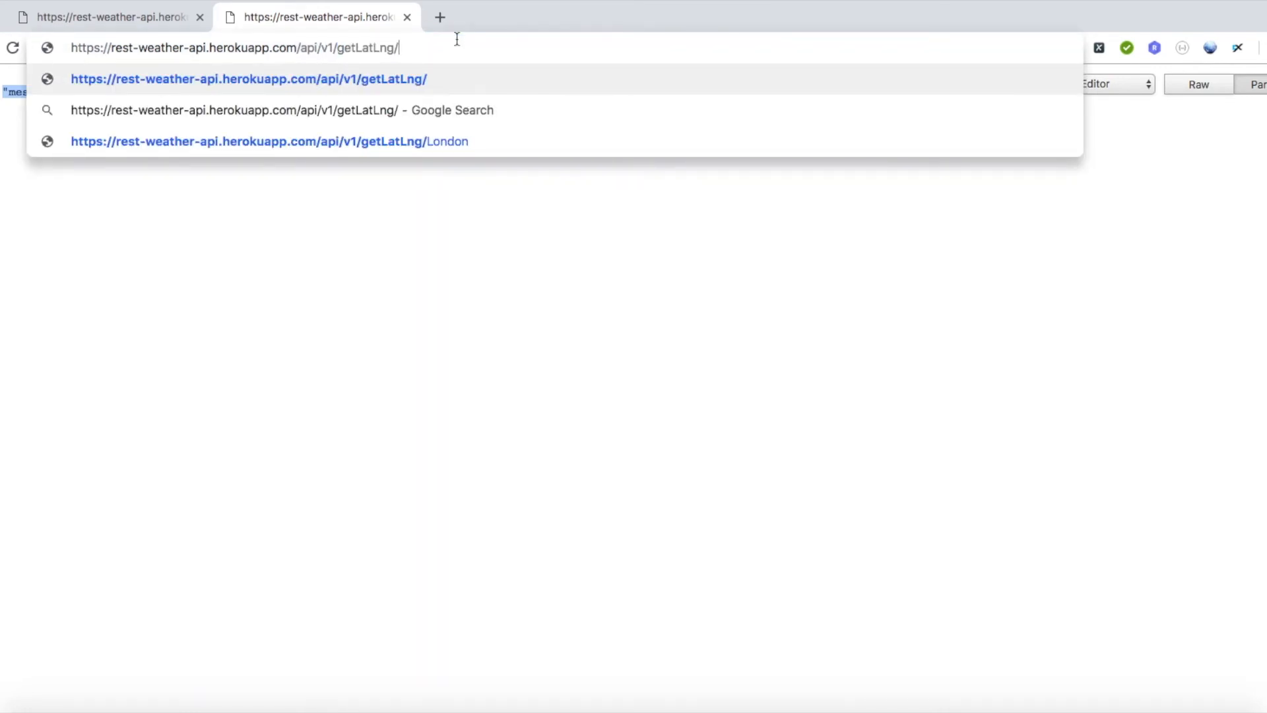
pyautogui.write('Moscow')
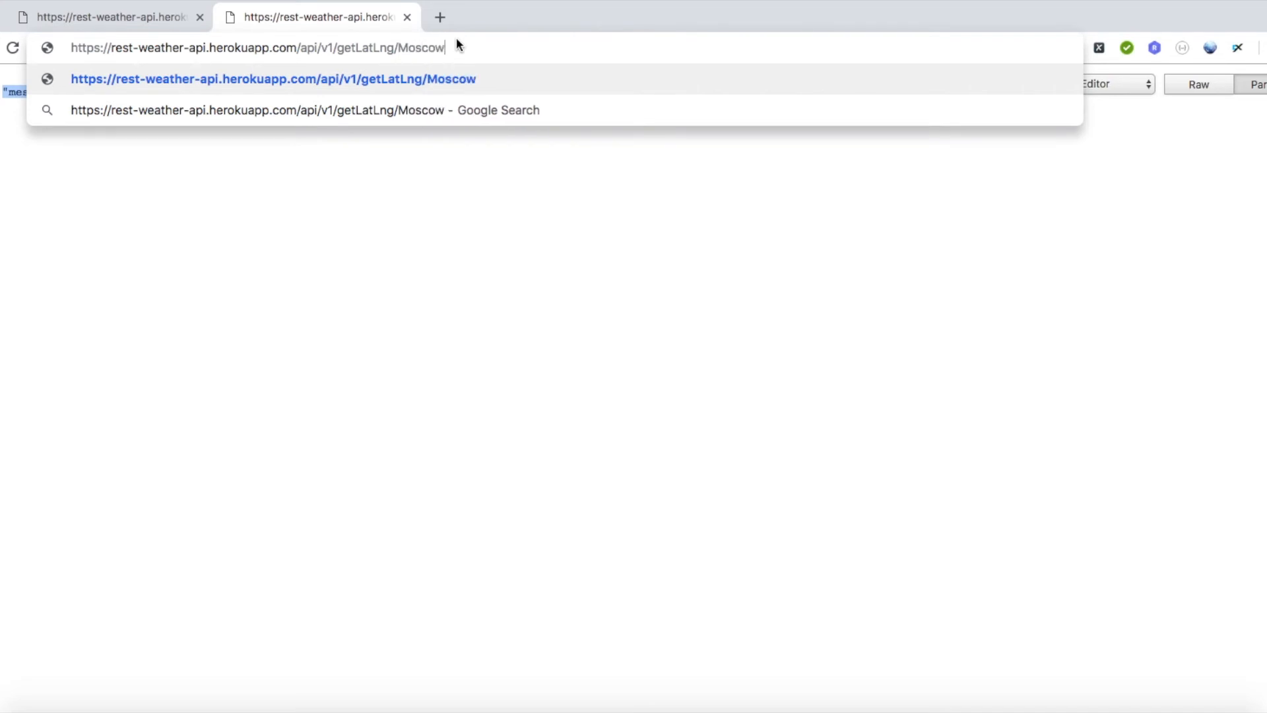
pyautogui.press('Return')
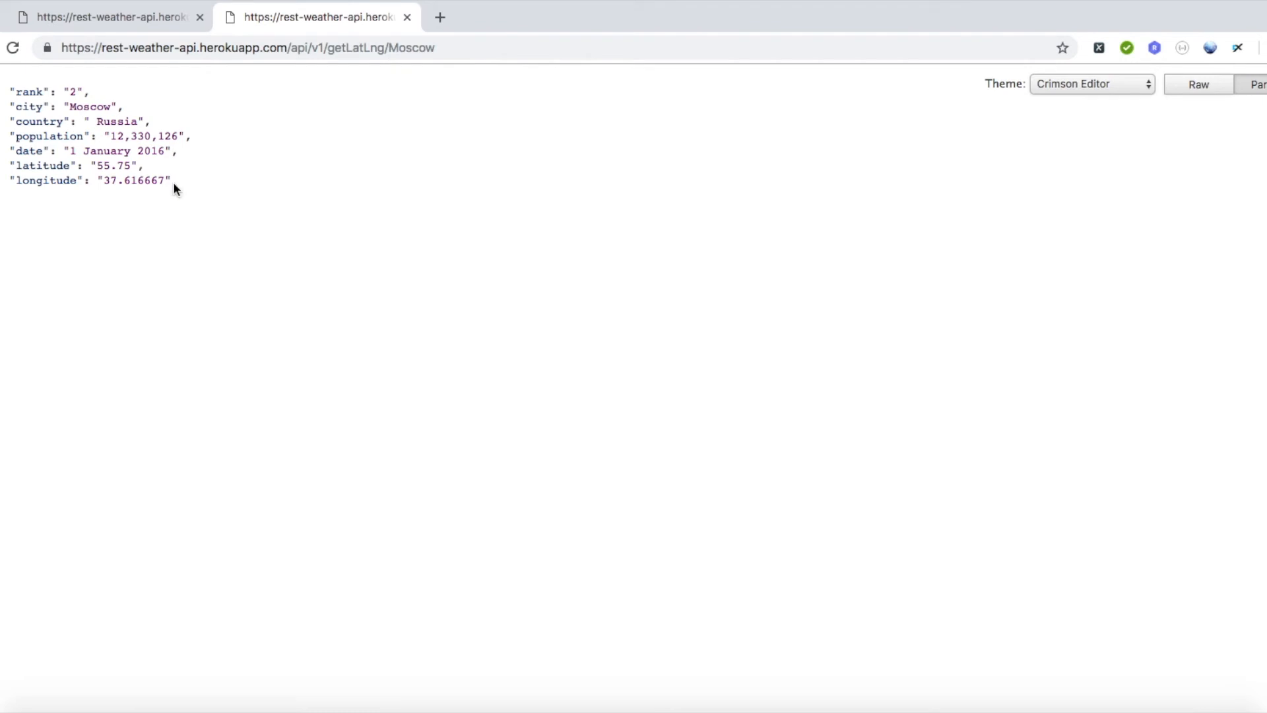
# - Examine the Moscow response, highlighting its latitude and longitude values
pyautogui.moveTo(155, 189); pyautogui.dragTo(1, 69)
pyautogui.click(66, 147)
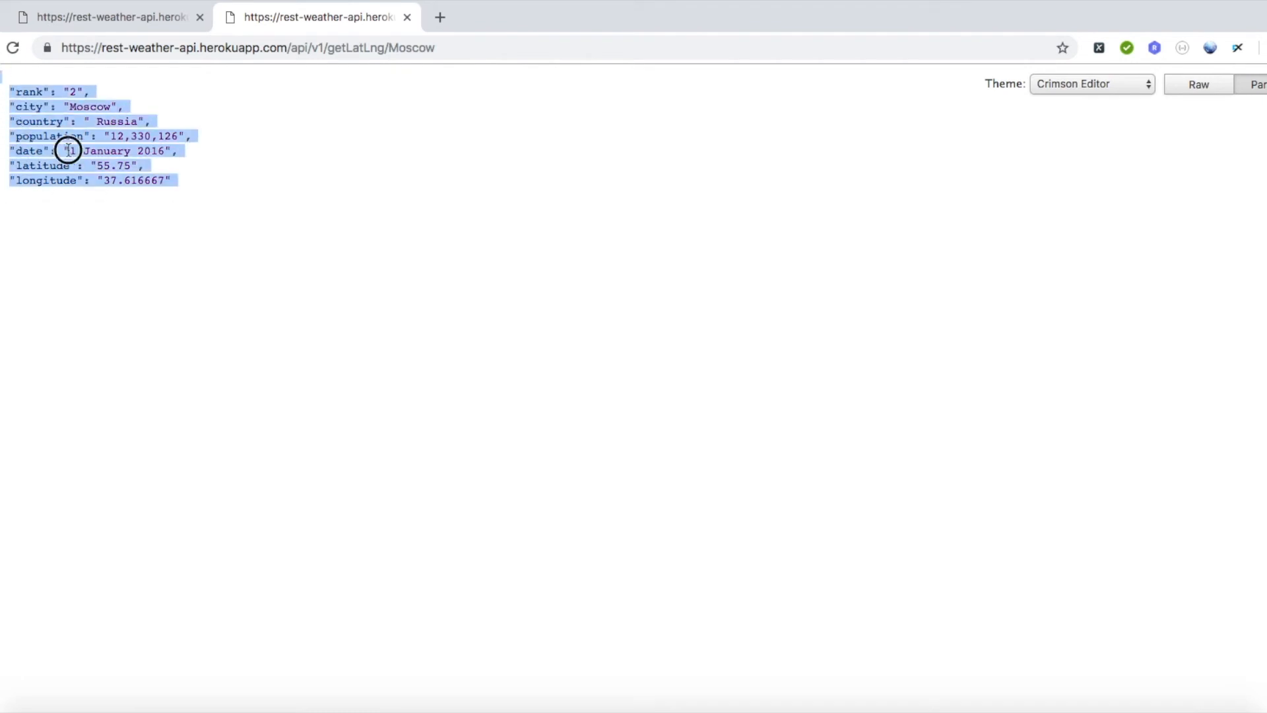
pyautogui.doubleClick(114, 165)
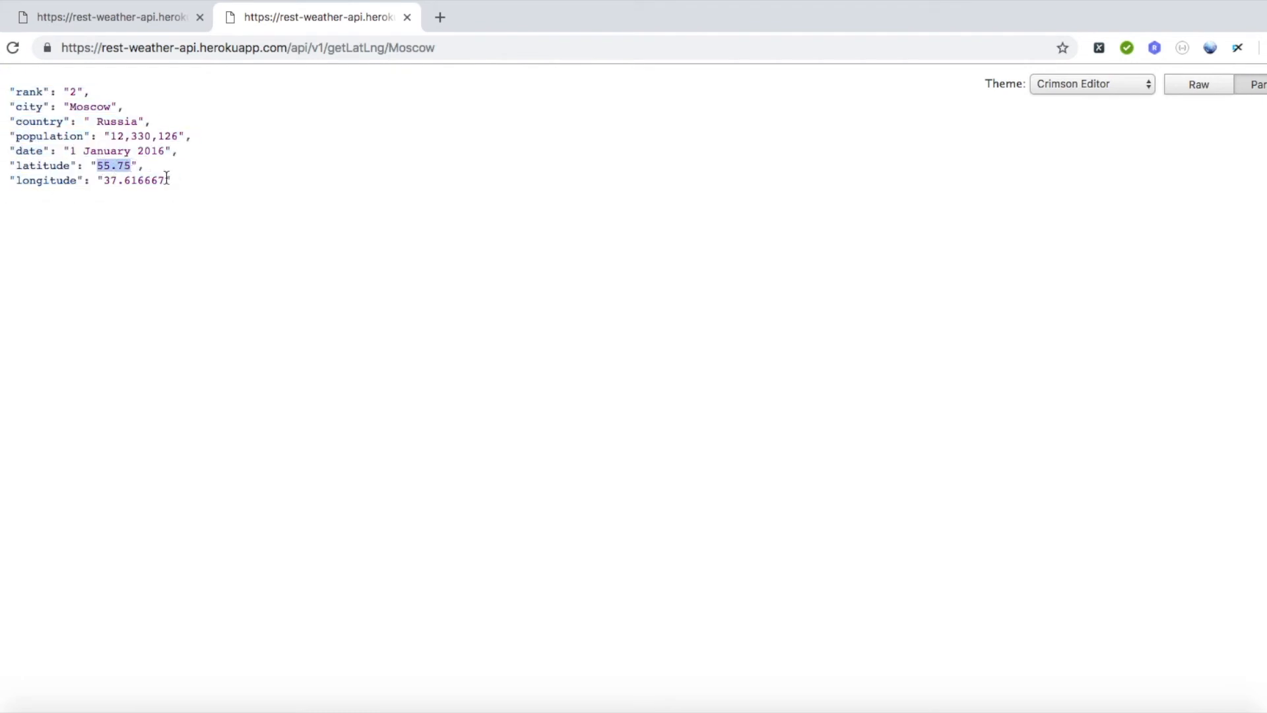
pyautogui.moveTo(167, 178); pyautogui.dragTo(101, 178)
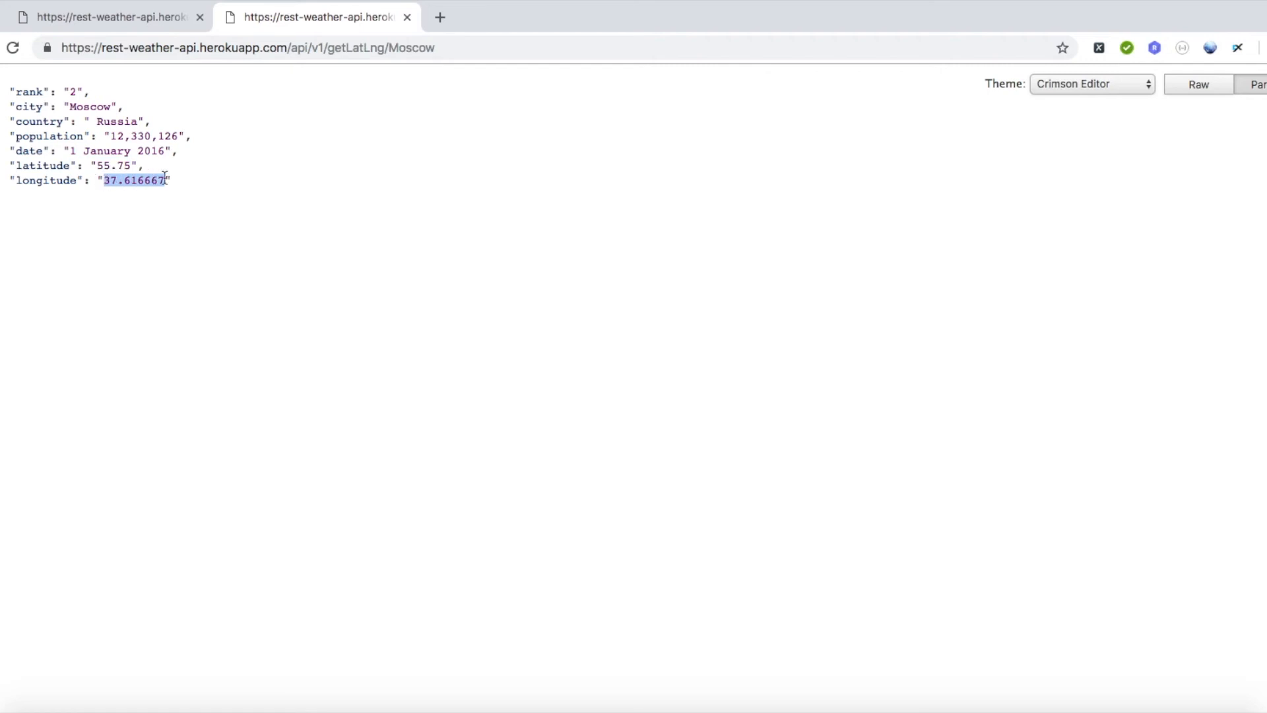
pyautogui.moveTo(183, 178); pyautogui.dragTo(8, 165)
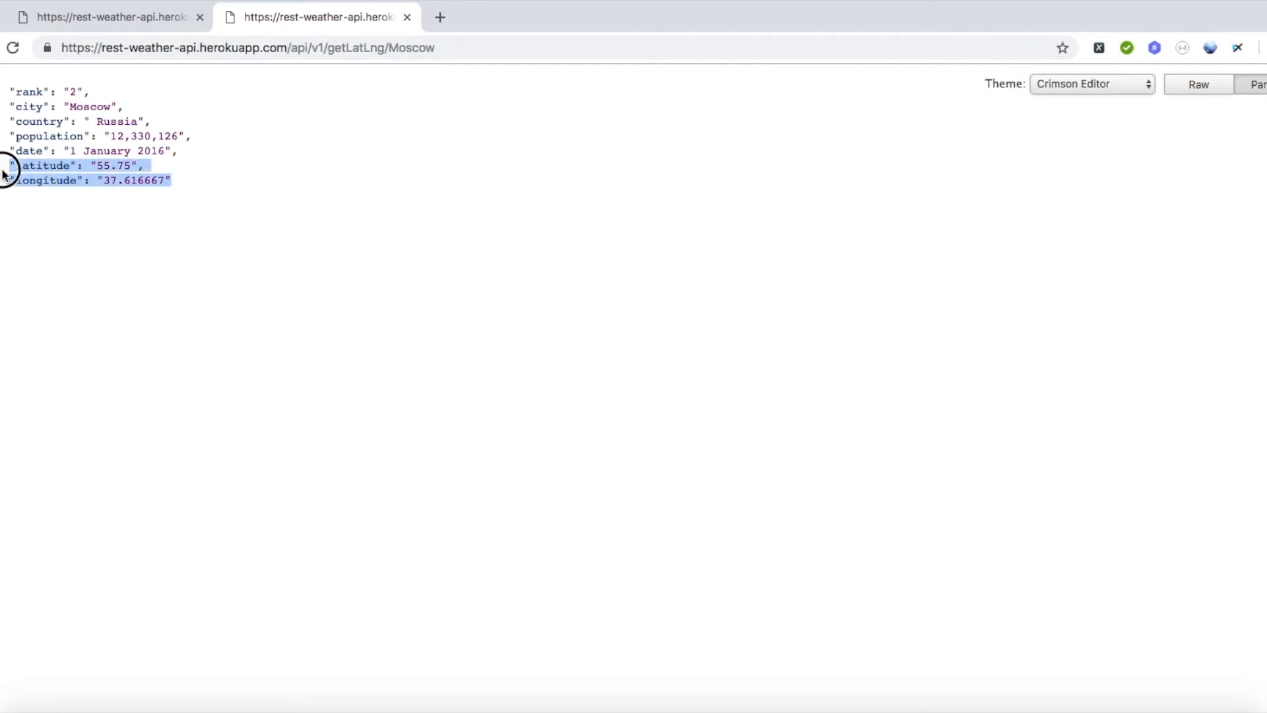
# - Compare the latitude and longitude in the Moscow response with the JSON body described for the weather endpoint
pyautogui.click(90, 22)
pyautogui.scroll(-3, 149, 425)
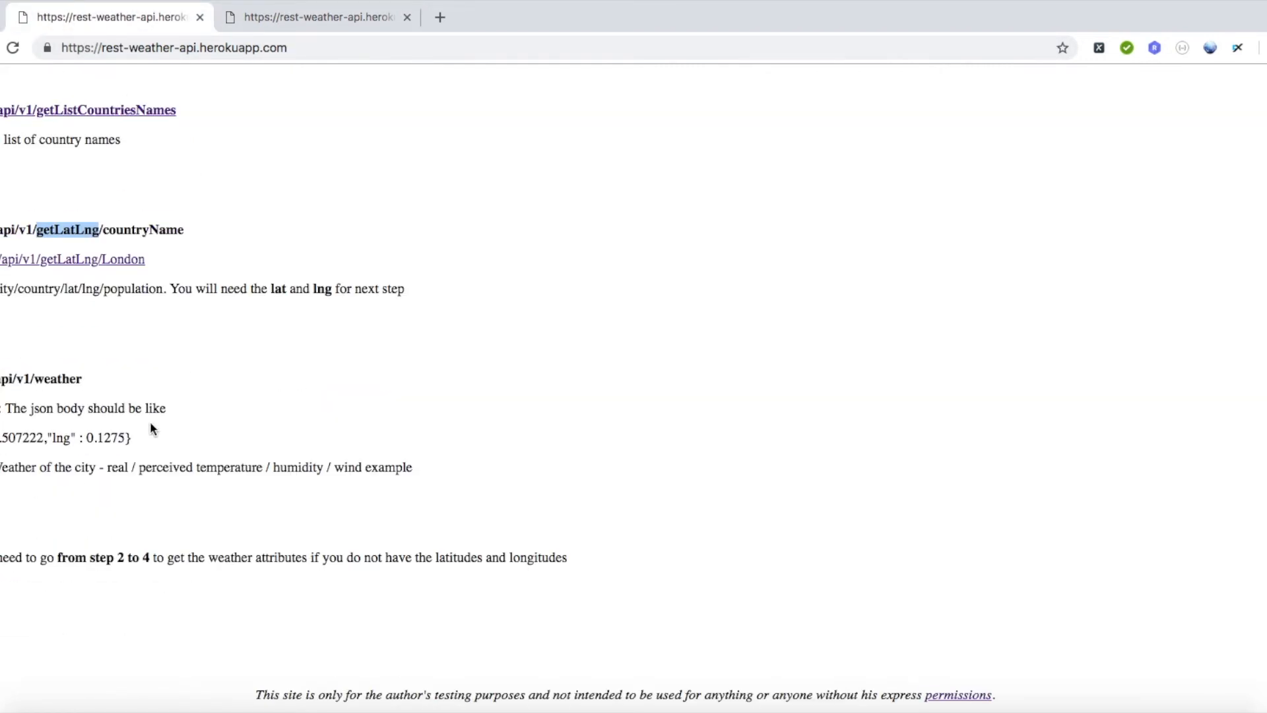
pyautogui.click(286, 18)
pyautogui.moveTo(179, 178); pyautogui.dragTo(9, 164)
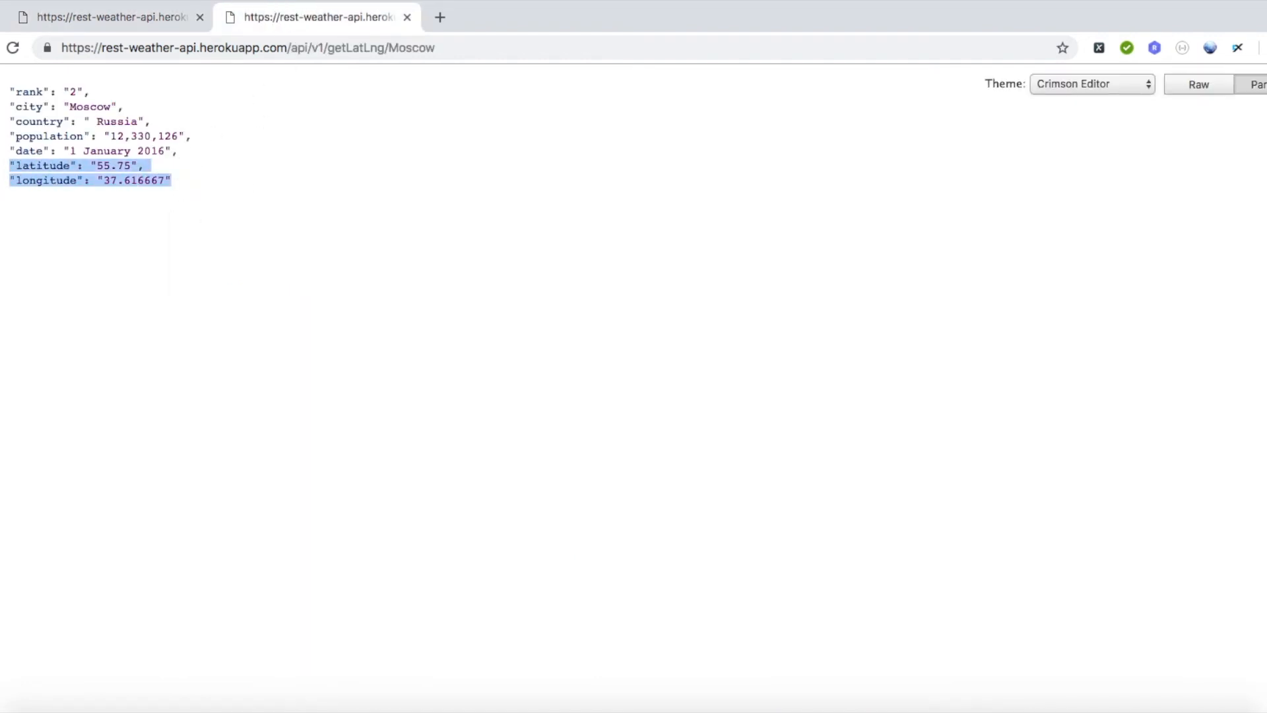
pyautogui.click(136, 18)
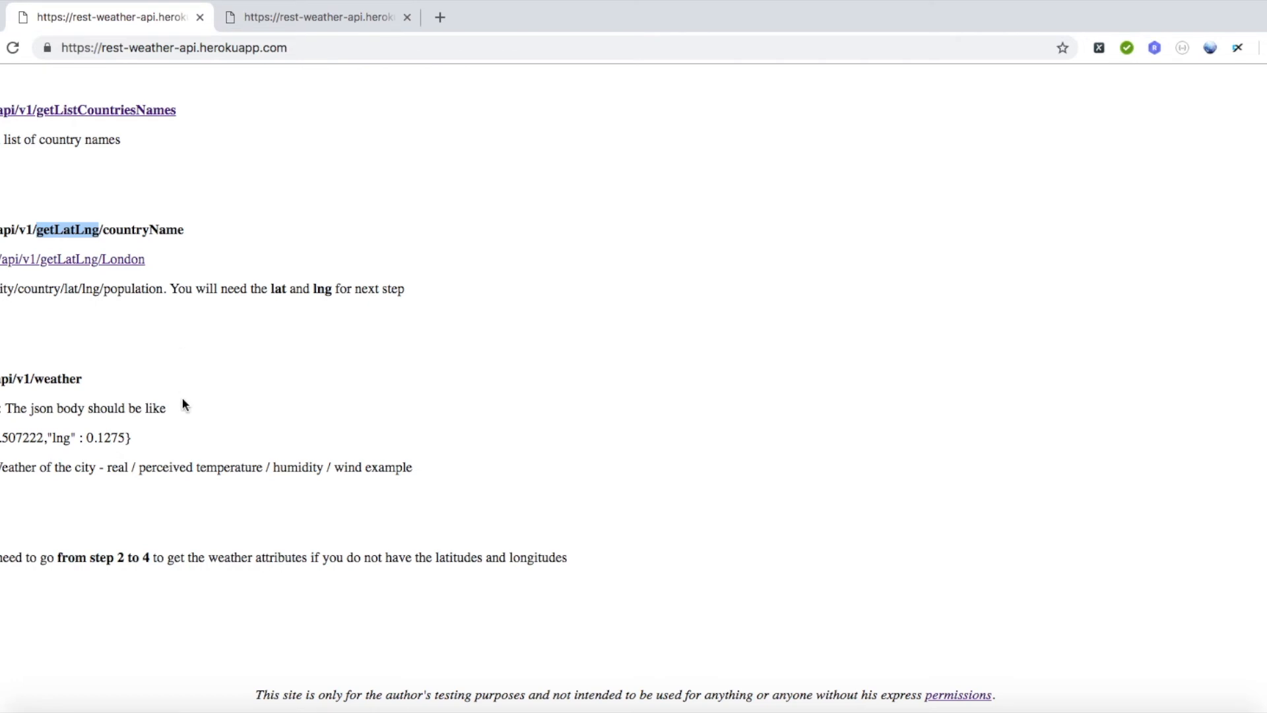
# - Highlight the example JSON body with lat and lng under the weather endpoint
pyautogui.scroll(-1, 183, 406)
pyautogui.moveTo(151, 418); pyautogui.dragTo(0, 415)
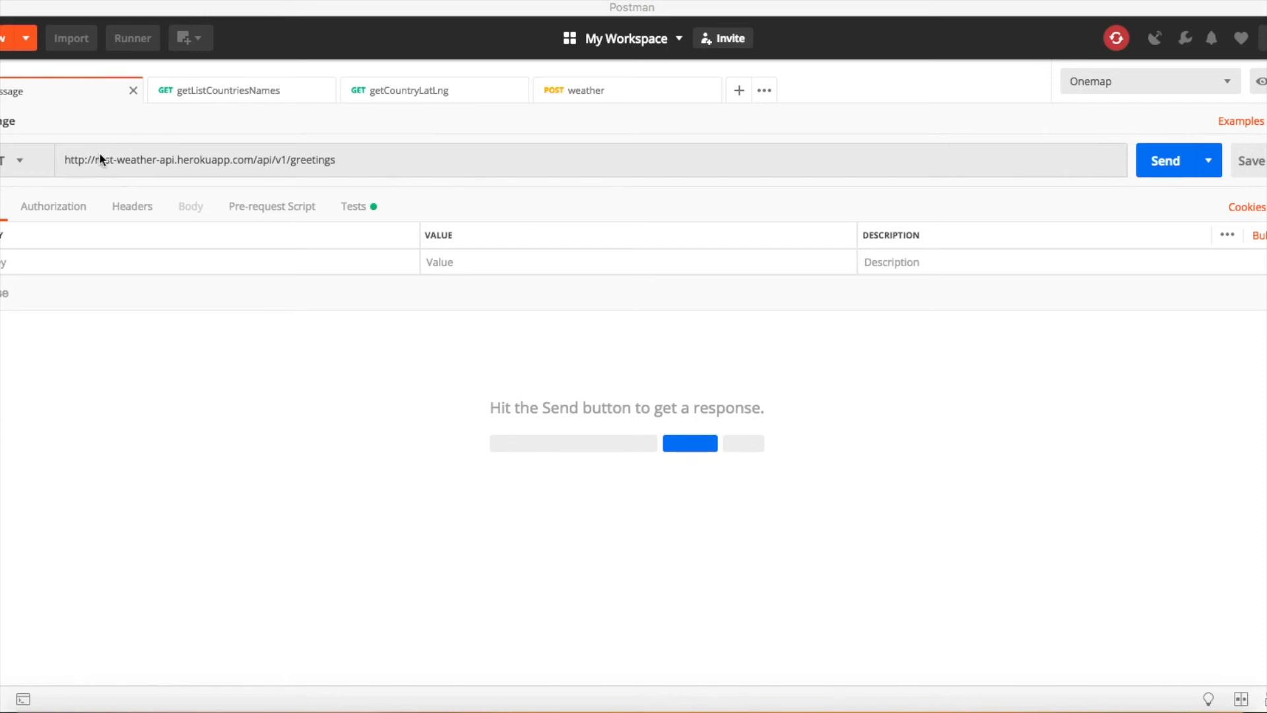
pyautogui.doubleClick(313, 160)
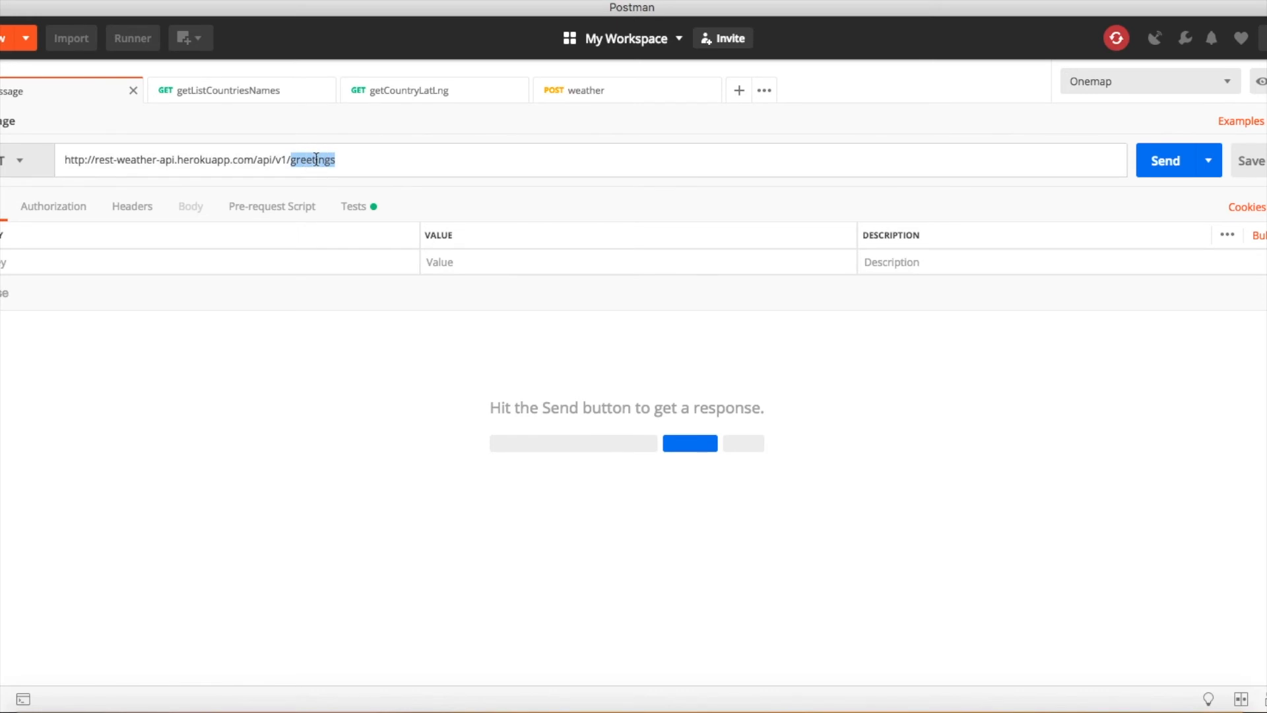
pyautogui.click(113, 162)
pyautogui.moveTo(62, 157); pyautogui.dragTo(410, 165)
pyautogui.click(410, 165)
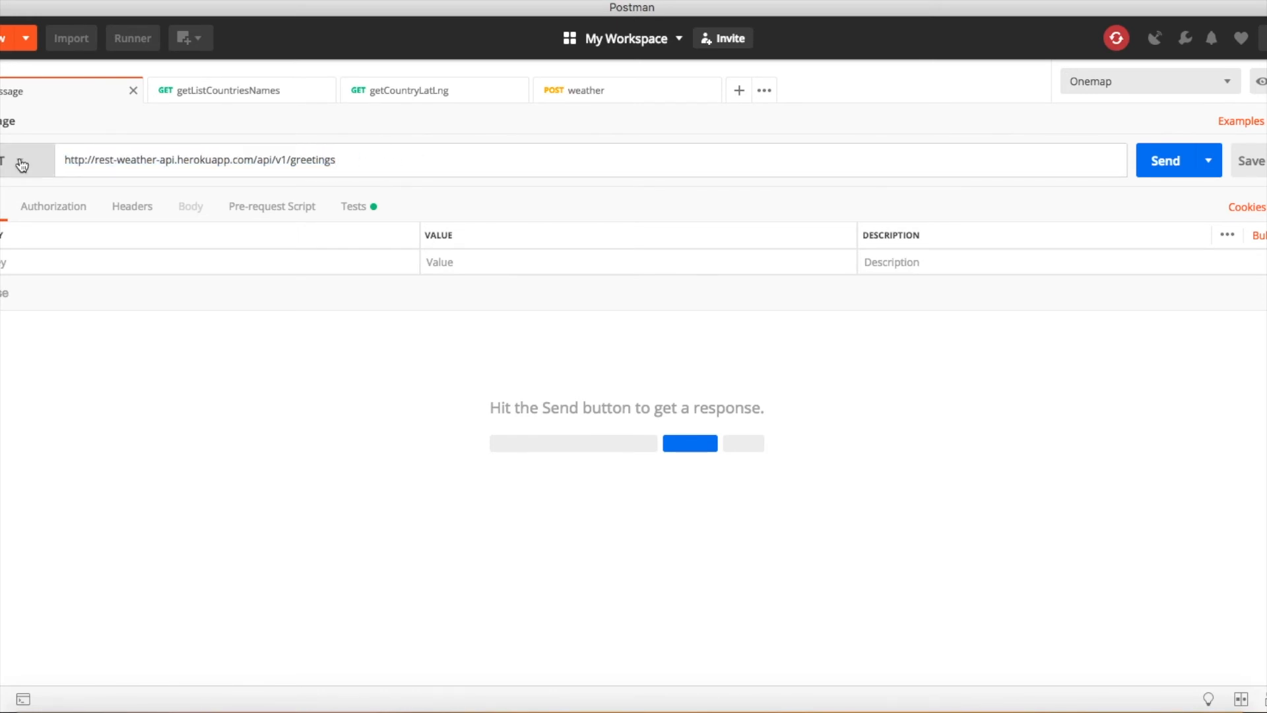
pyautogui.click(339, 161)
pyautogui.click(1163, 163)
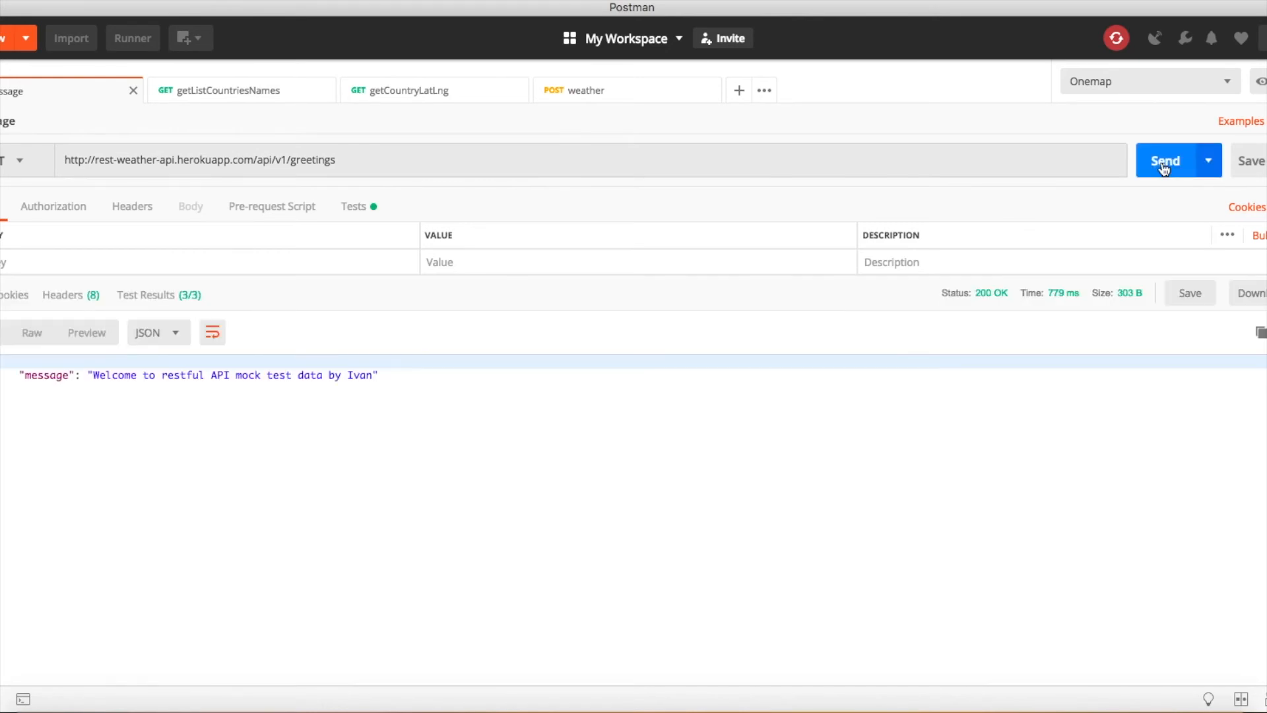
# - Compare the message in the greetings response with the greetings link opened in Chrome, and return to Postman
pyautogui.moveTo(7, 394); pyautogui.dragTo(2, 354)
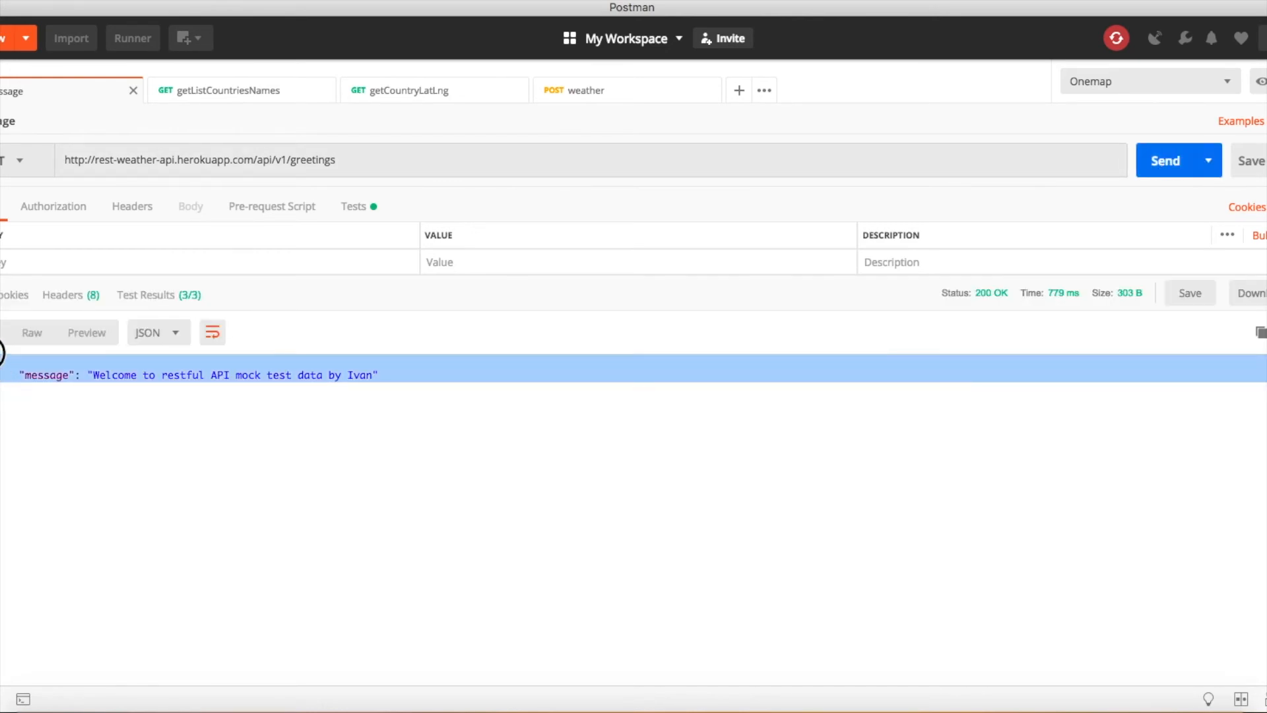
pyautogui.click(13, 394)
pyautogui.moveTo(388, 373); pyautogui.dragTo(13, 377)
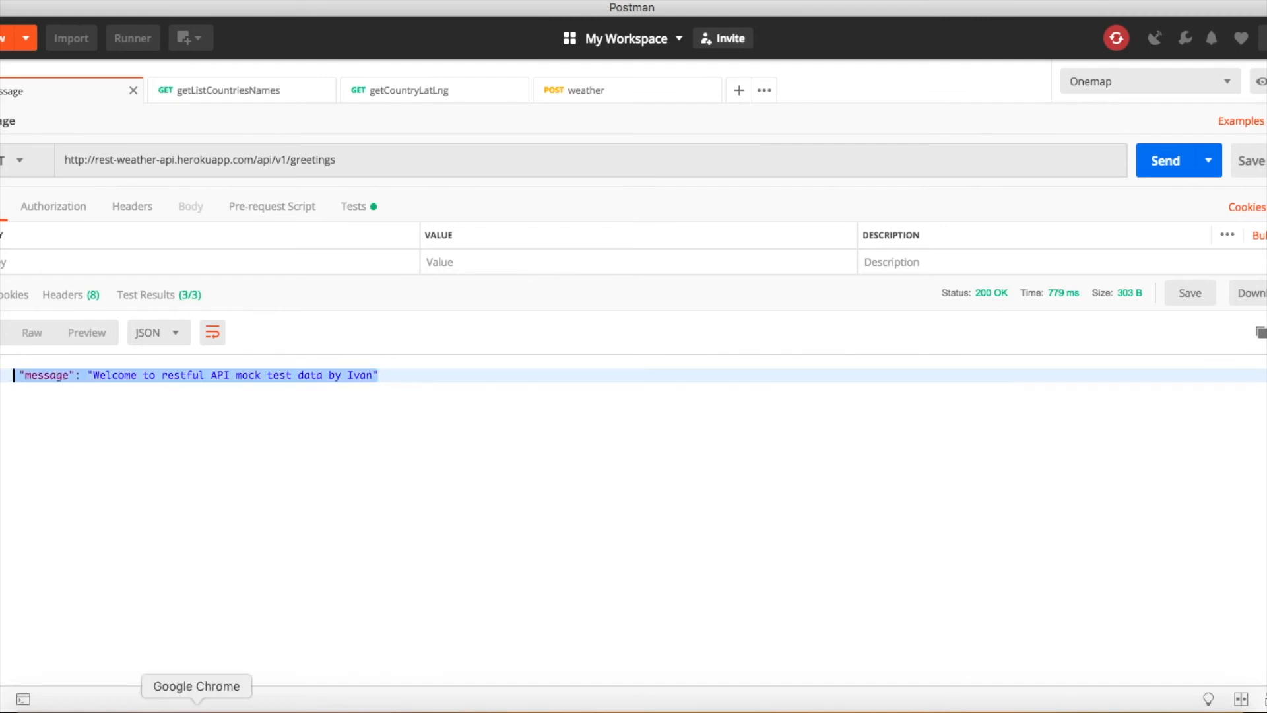
pyautogui.click(197, 708)
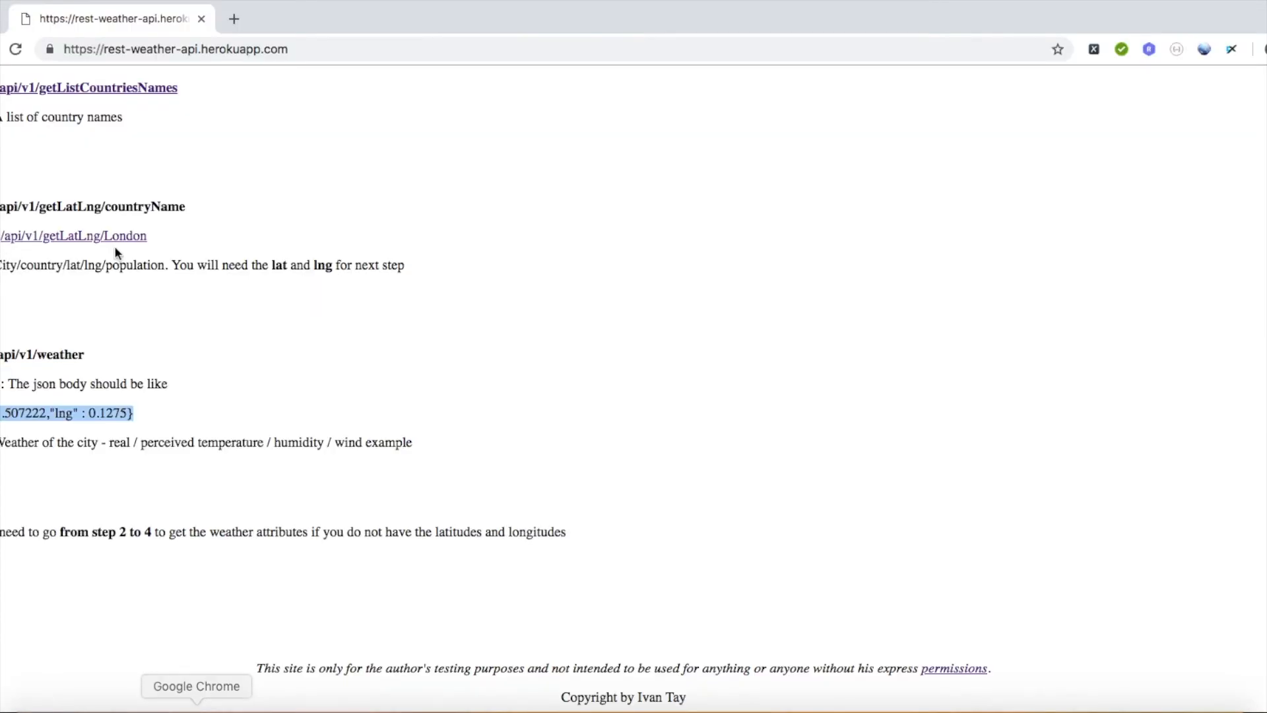
pyautogui.scroll(6, 107, 159)
pyautogui.click(46, 367)
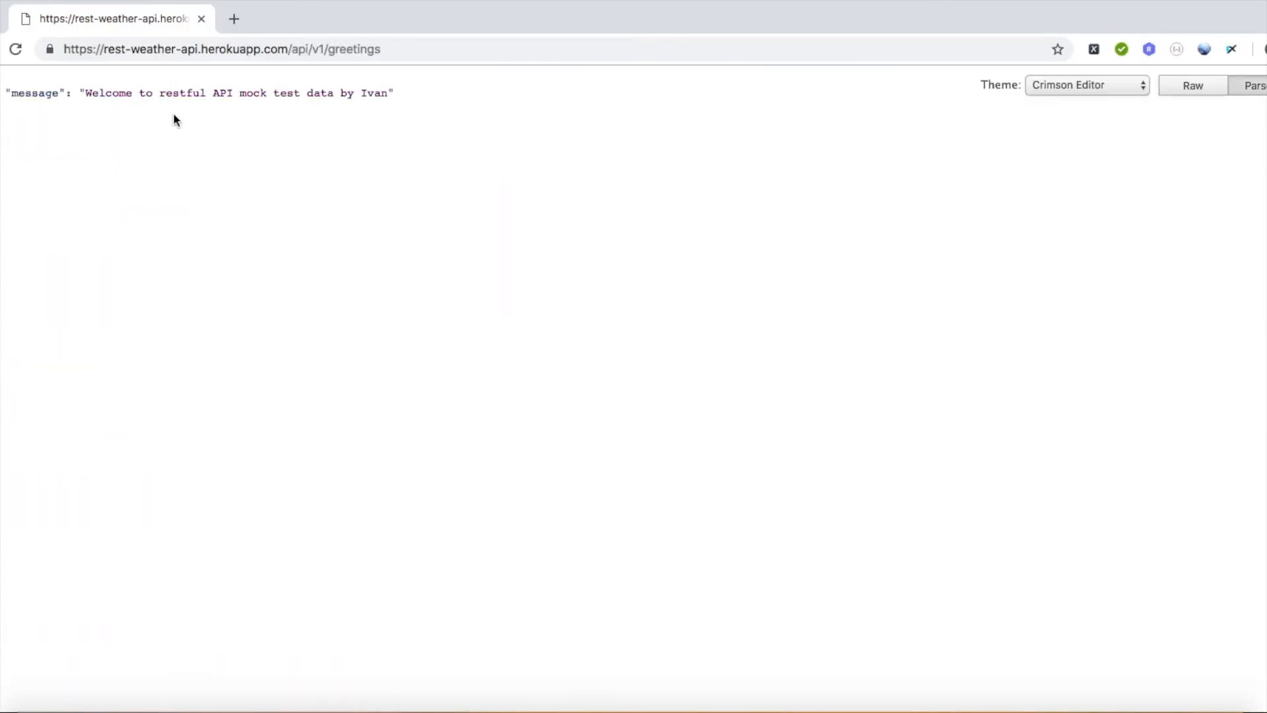
pyautogui.press('super+Left')
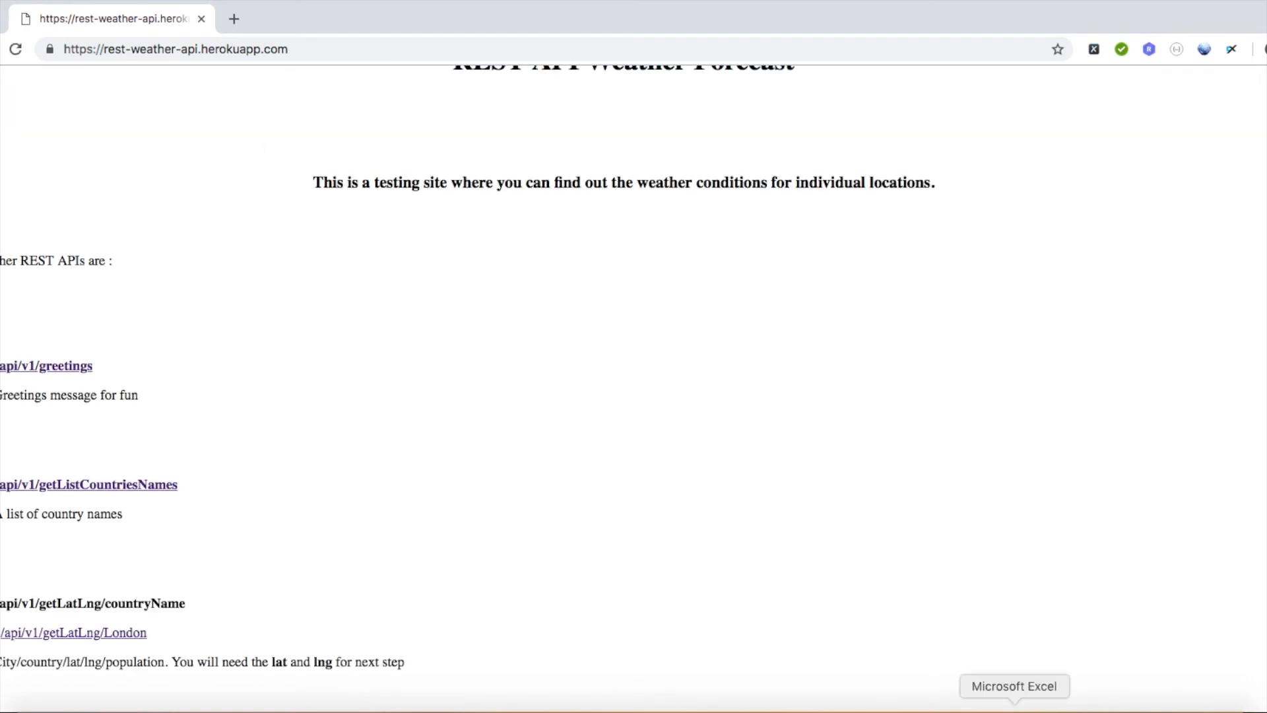
pyautogui.click(713, 708)
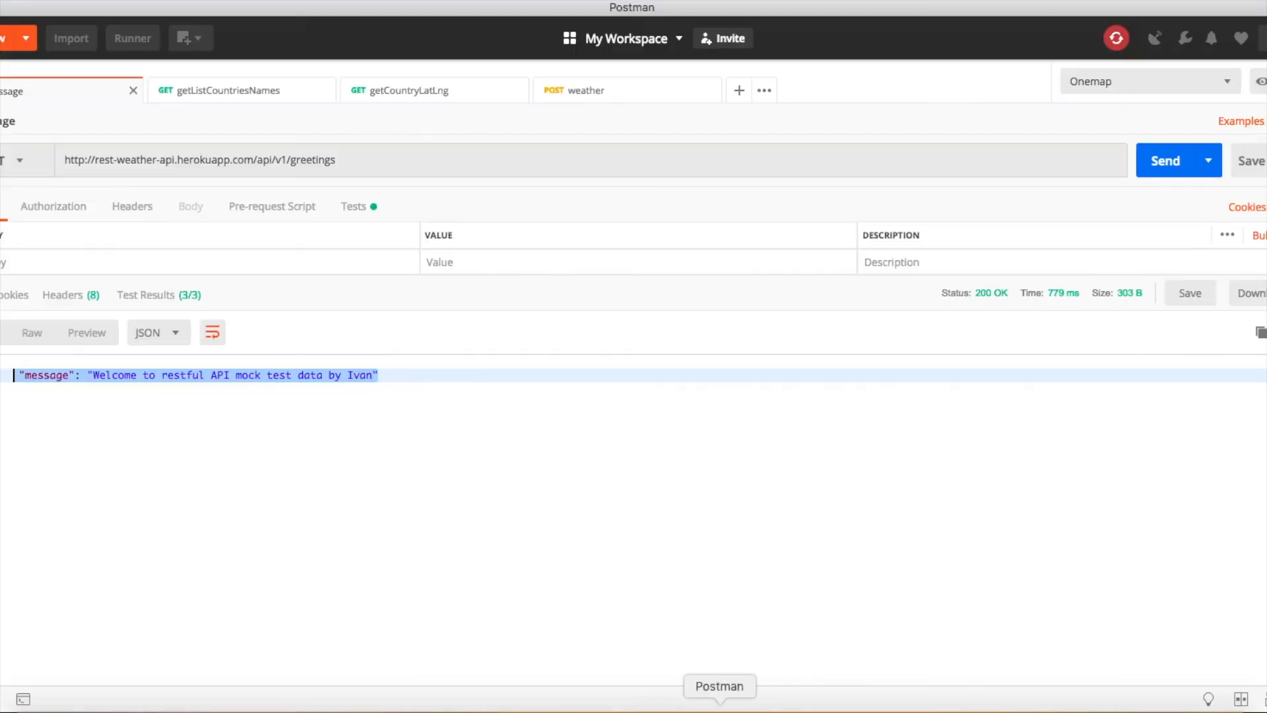
pyautogui.click(252, 477)
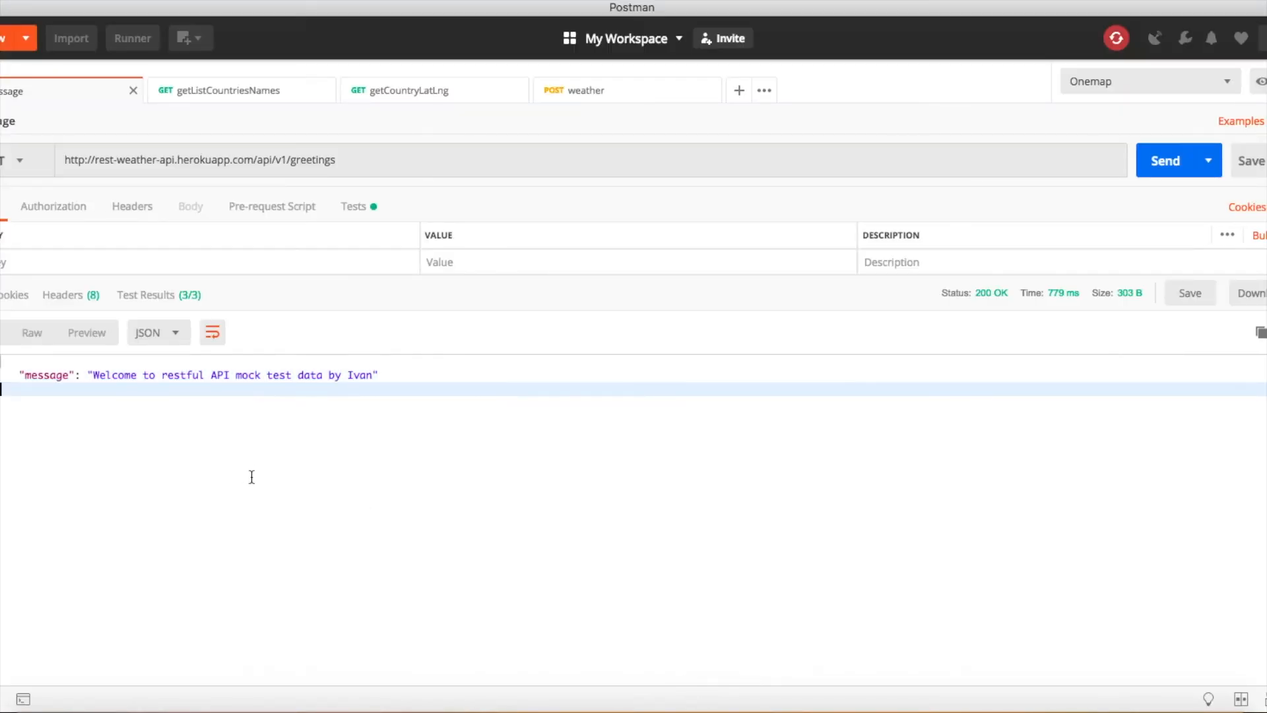
# - Send the getListCountriesNames request, format its response as JSON and look through the returned cities
pyautogui.click(221, 96)
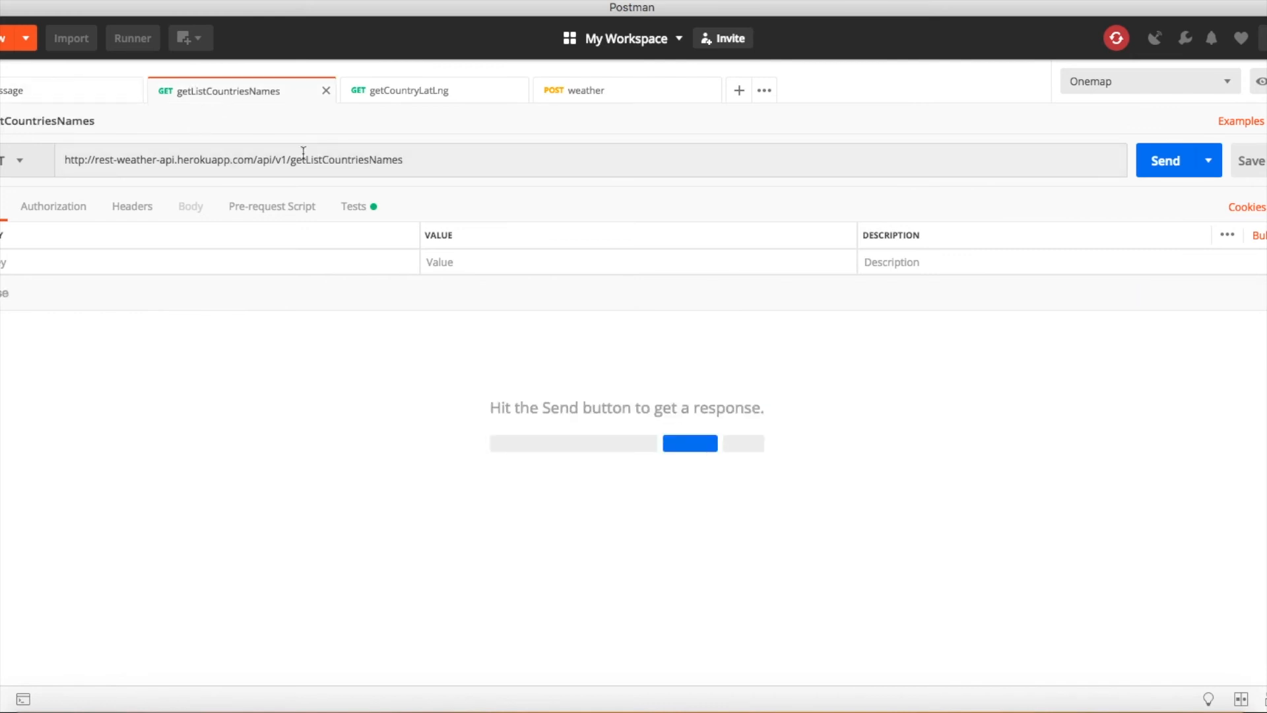
pyautogui.moveTo(291, 161); pyautogui.dragTo(439, 159)
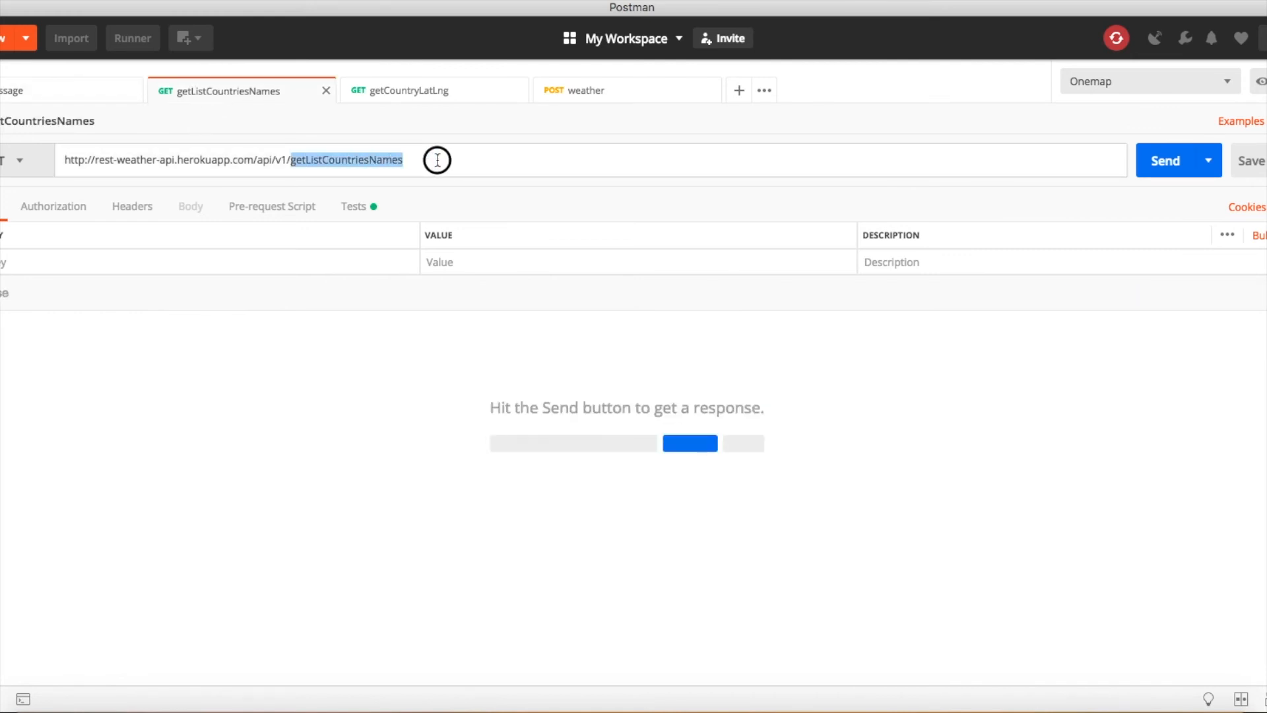
pyautogui.click(401, 160)
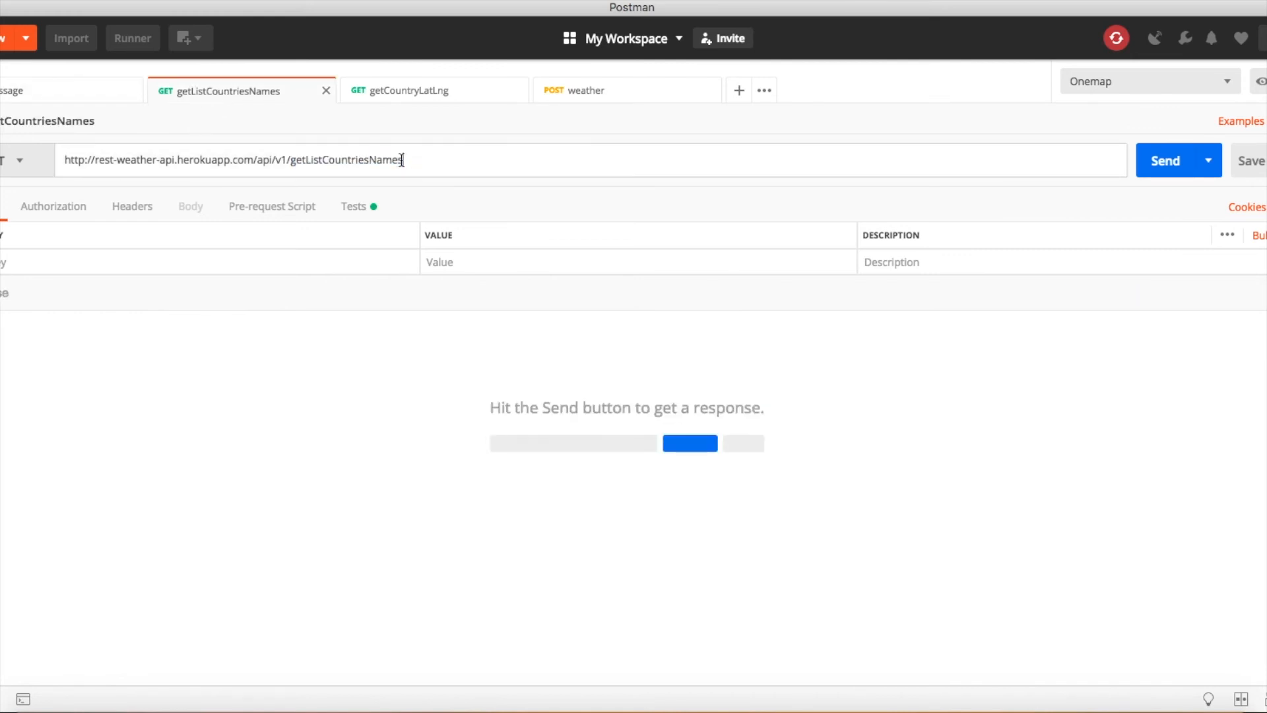
pyautogui.click(1166, 160)
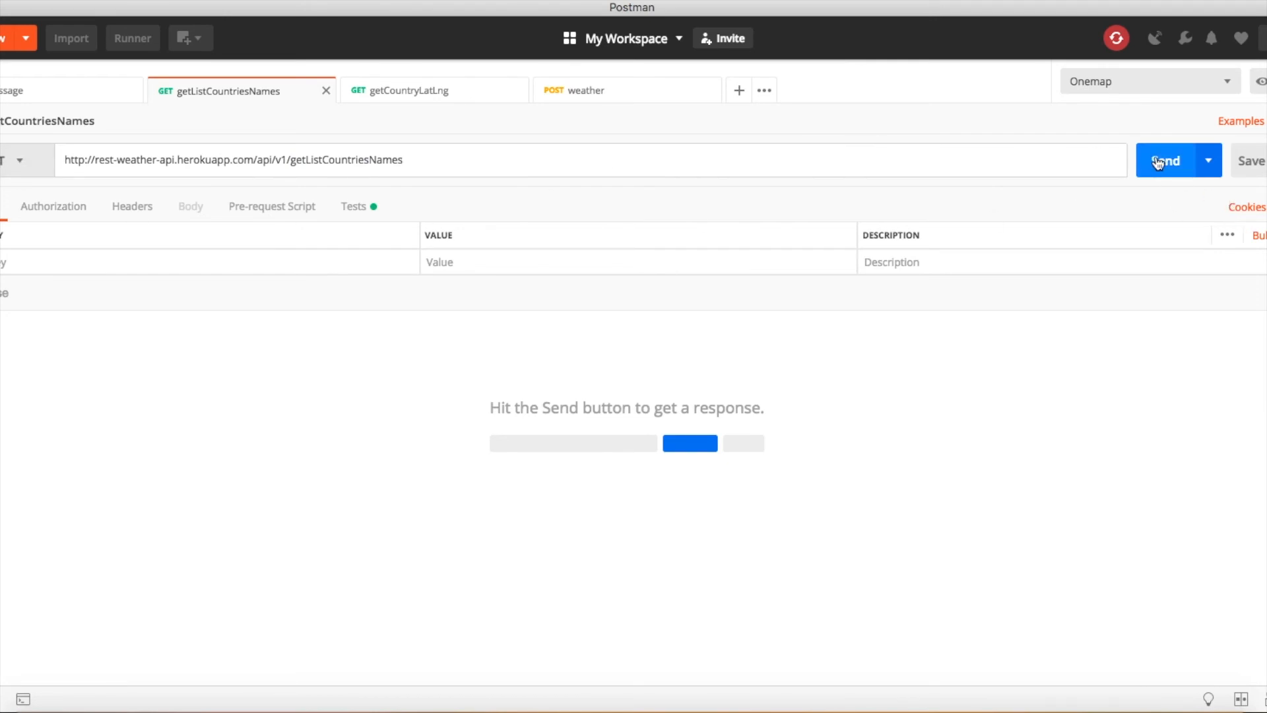
pyautogui.click(173, 331)
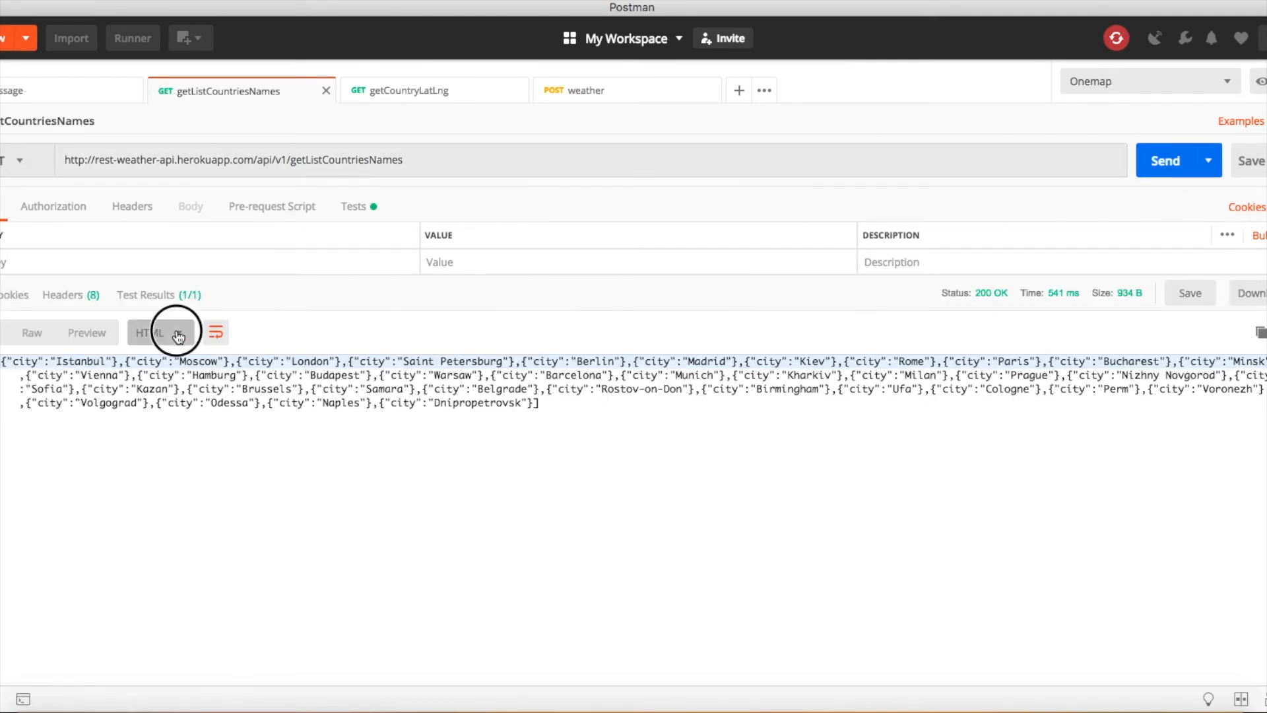
pyautogui.click(177, 366)
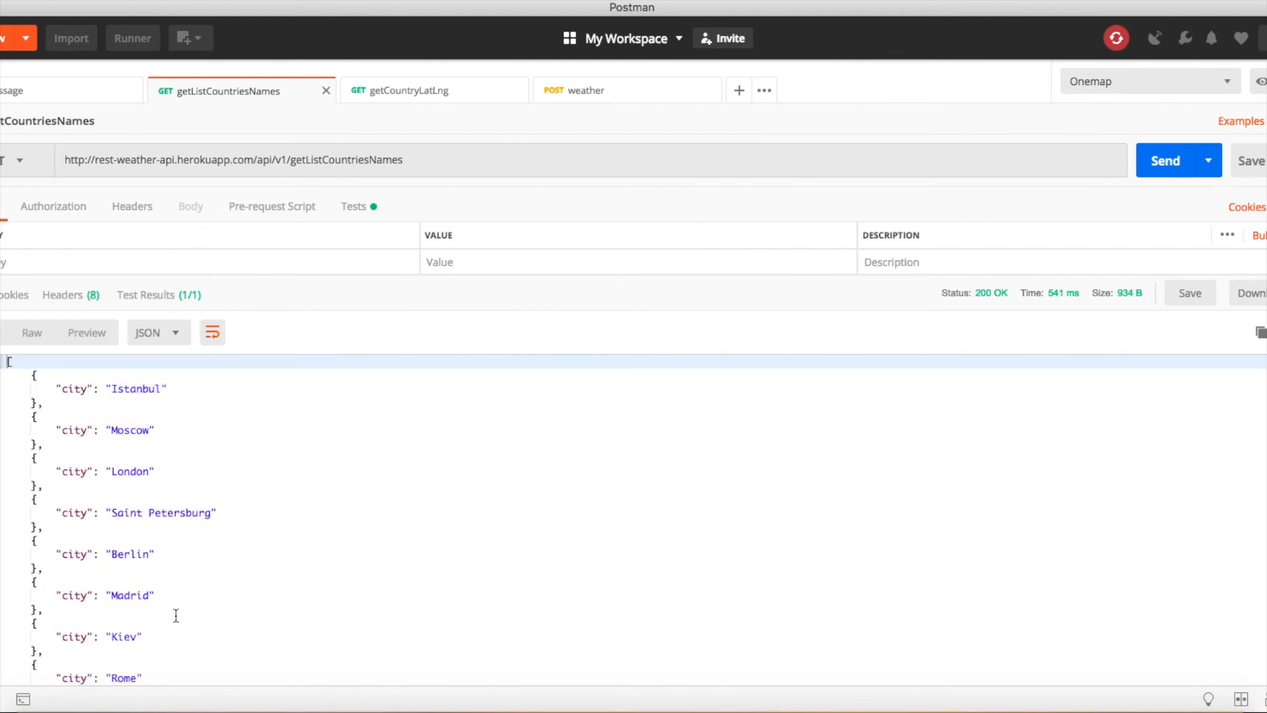
pyautogui.scroll(-10, 173, 602)
pyautogui.scroll(15, 167, 578)
pyautogui.scroll(-4, 174, 549)
# - Open the getCountryLatLng request and highlight Moscow in its URL and the latitude and longitude in its response
pyautogui.click(433, 95)
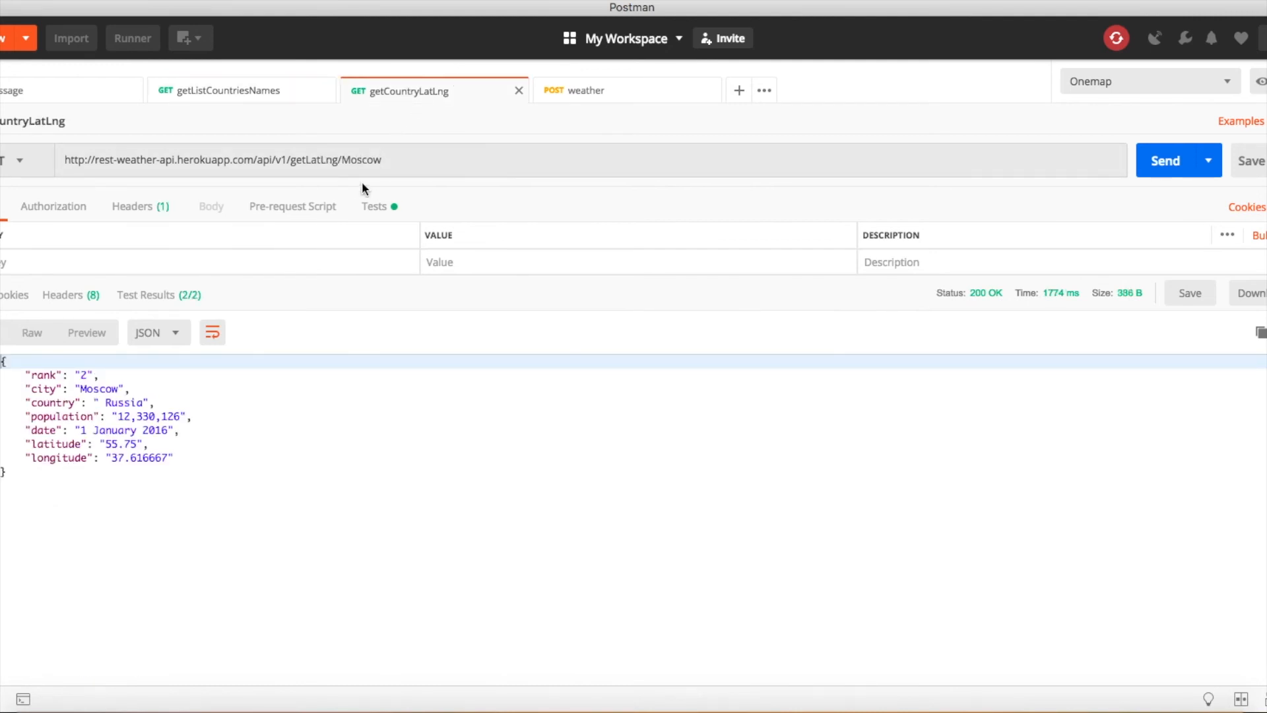
pyautogui.moveTo(341, 159); pyautogui.dragTo(396, 158)
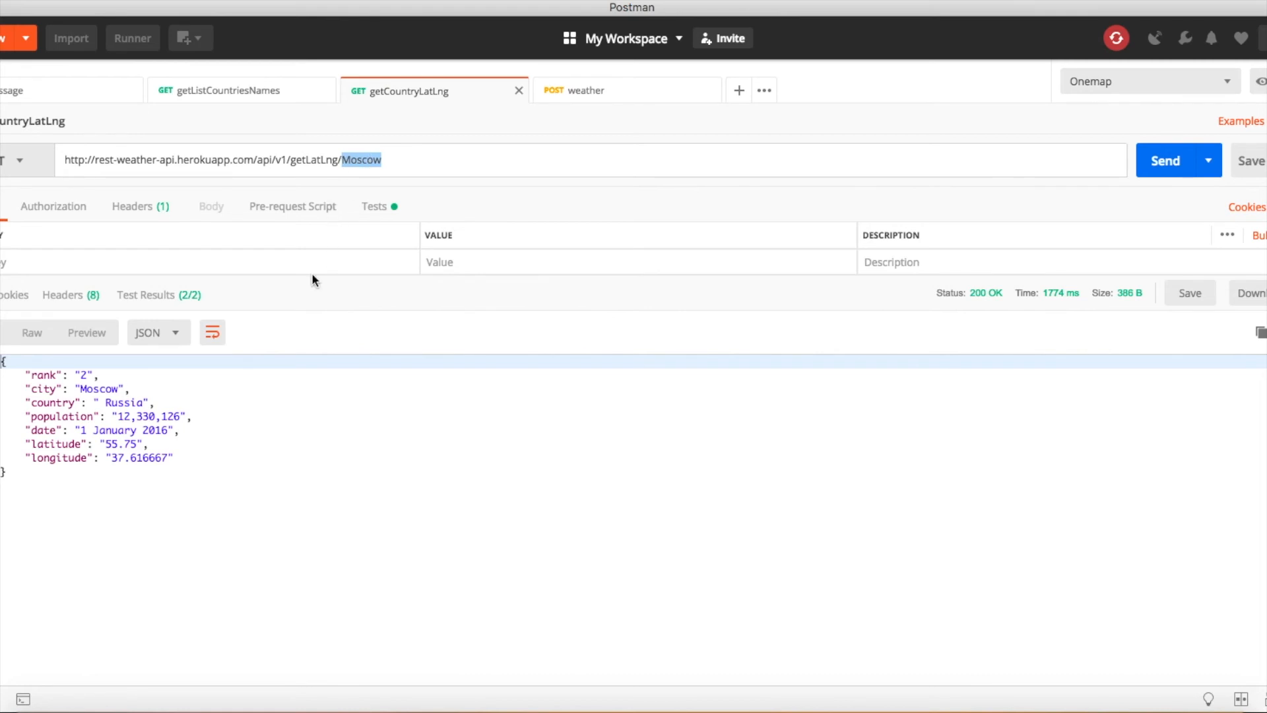
pyautogui.moveTo(174, 457); pyautogui.dragTo(14, 444)
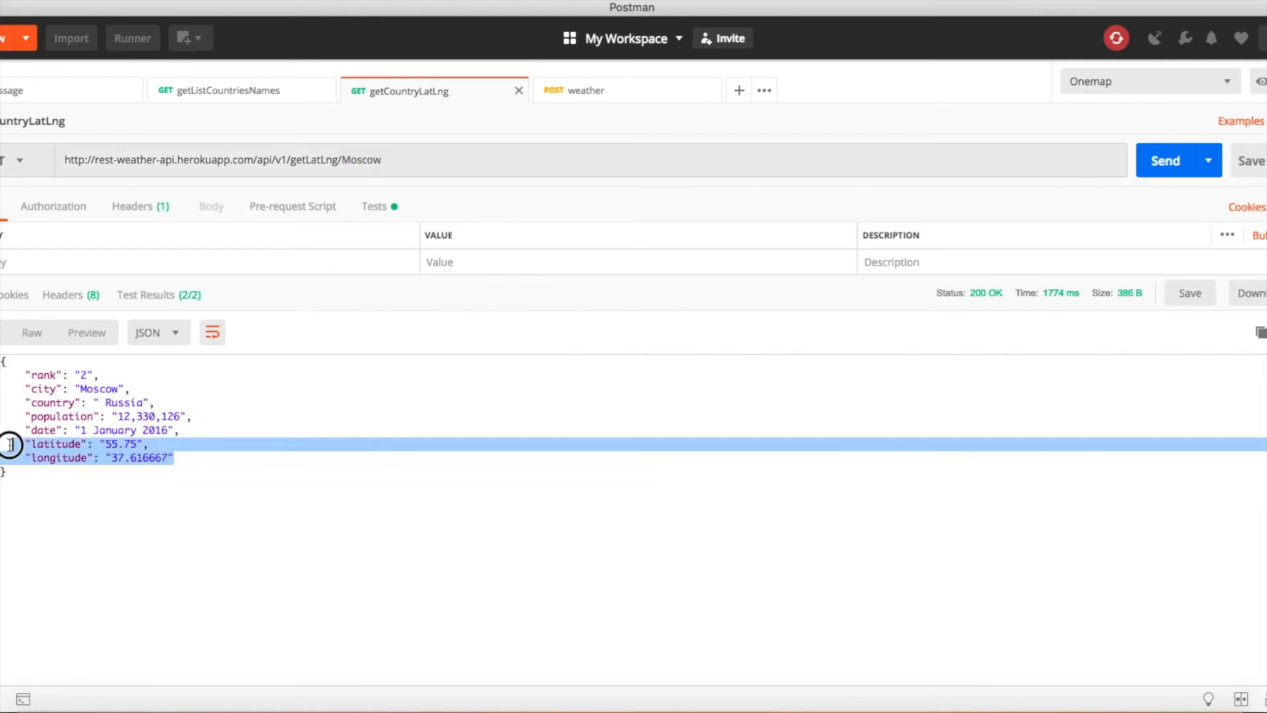
pyautogui.moveTo(196, 456); pyautogui.dragTo(1, 444)
pyautogui.moveTo(197, 457); pyautogui.dragTo(2, 444)
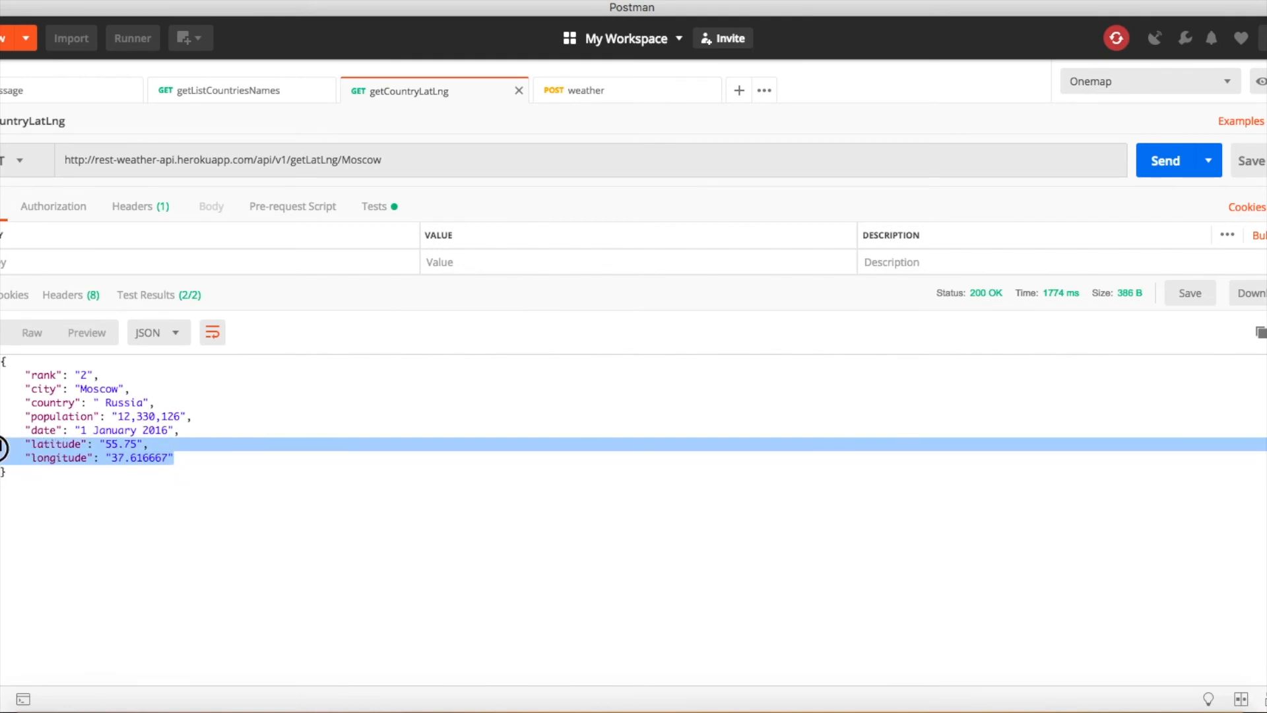
# - Send the POST weather request with its raw JSON body of lat 51.507222 and lng 0.1275, and enlarge the response area
pyautogui.click(610, 98)
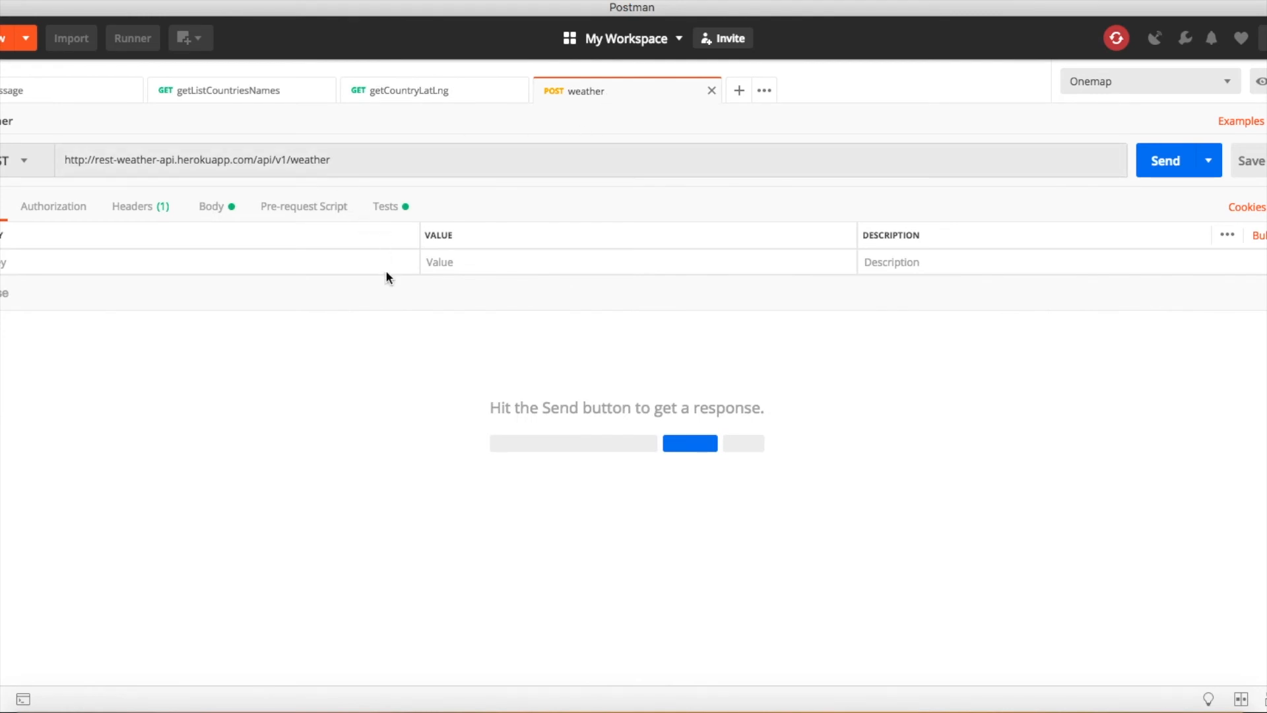
pyautogui.click(212, 207)
pyautogui.moveTo(107, 310); pyautogui.dragTo(1, 296)
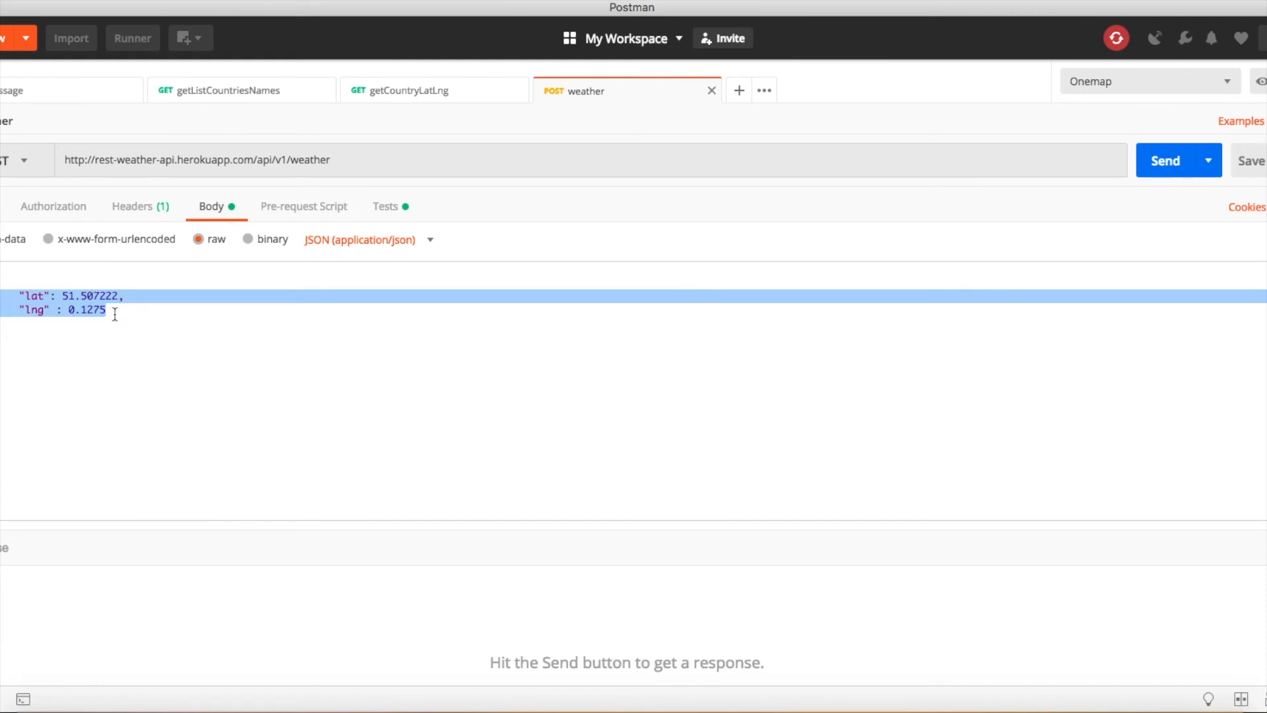
pyautogui.click(1156, 165)
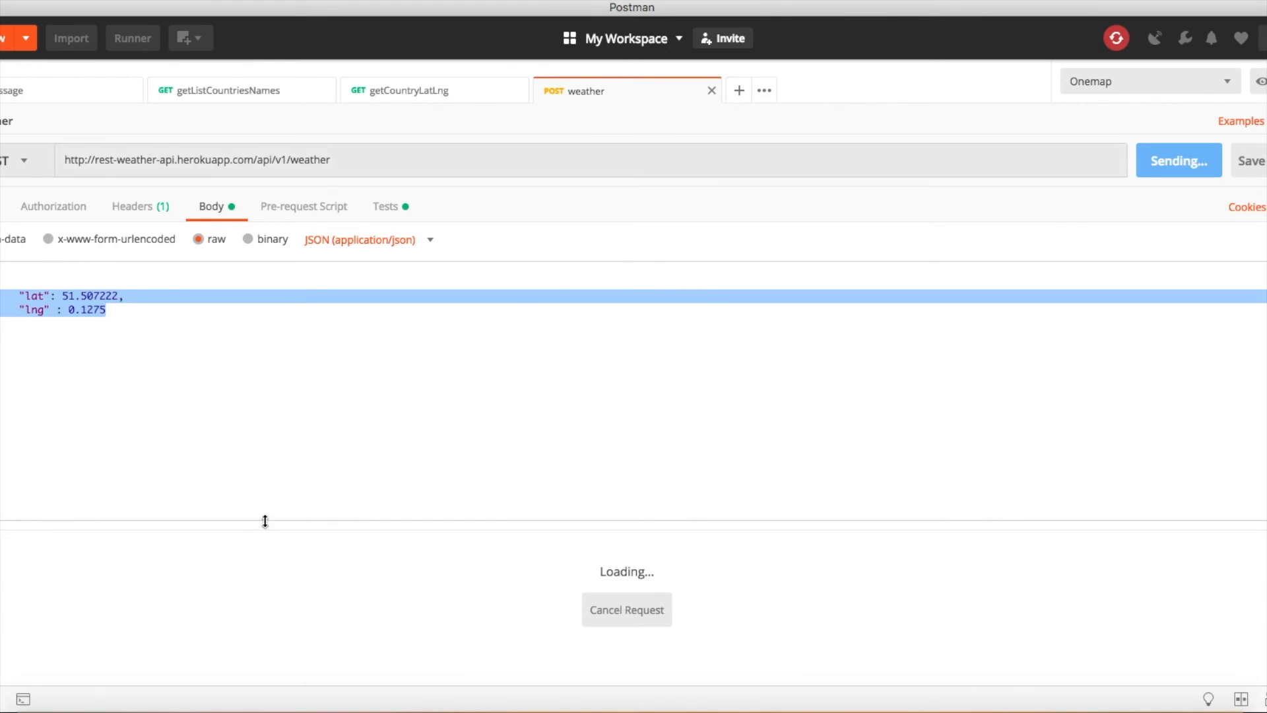
pyautogui.moveTo(263, 518); pyautogui.dragTo(263, 382)
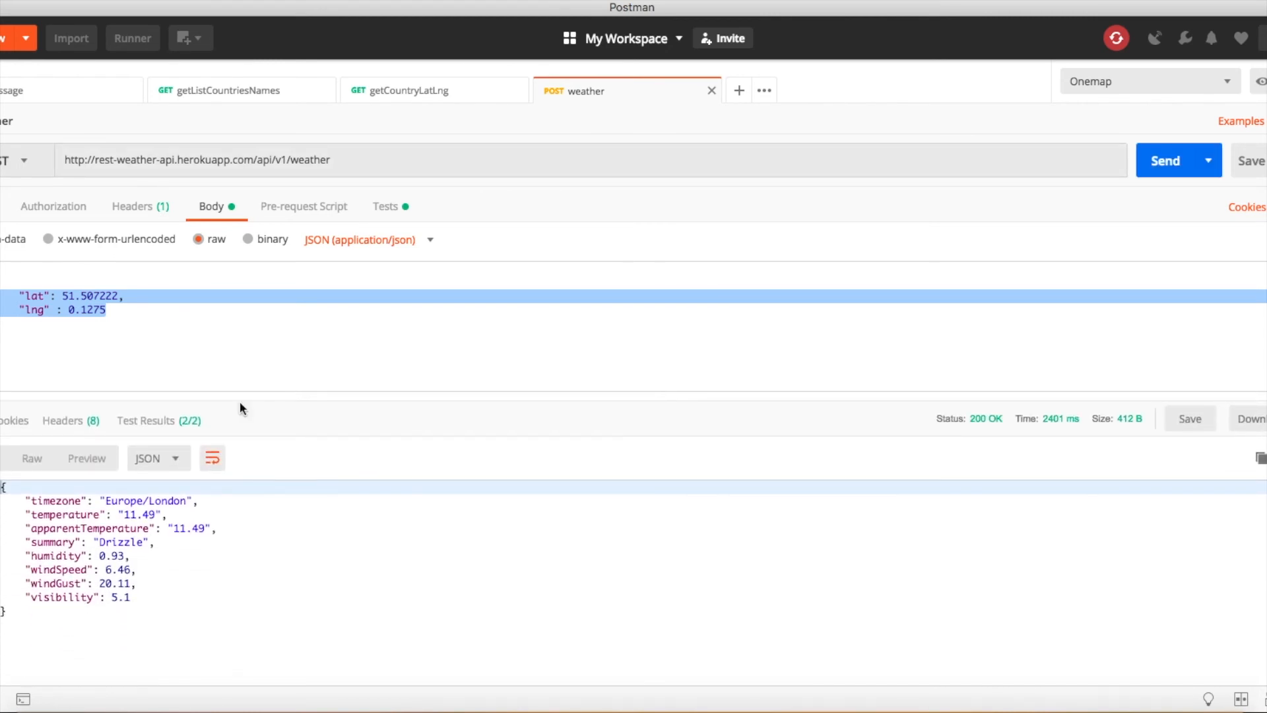
# - Examine the weather response, highlighting its apparentTemperature, temperature and timezone fields and the lat and lng in the request body
pyautogui.moveTo(142, 597); pyautogui.dragTo(2, 501)
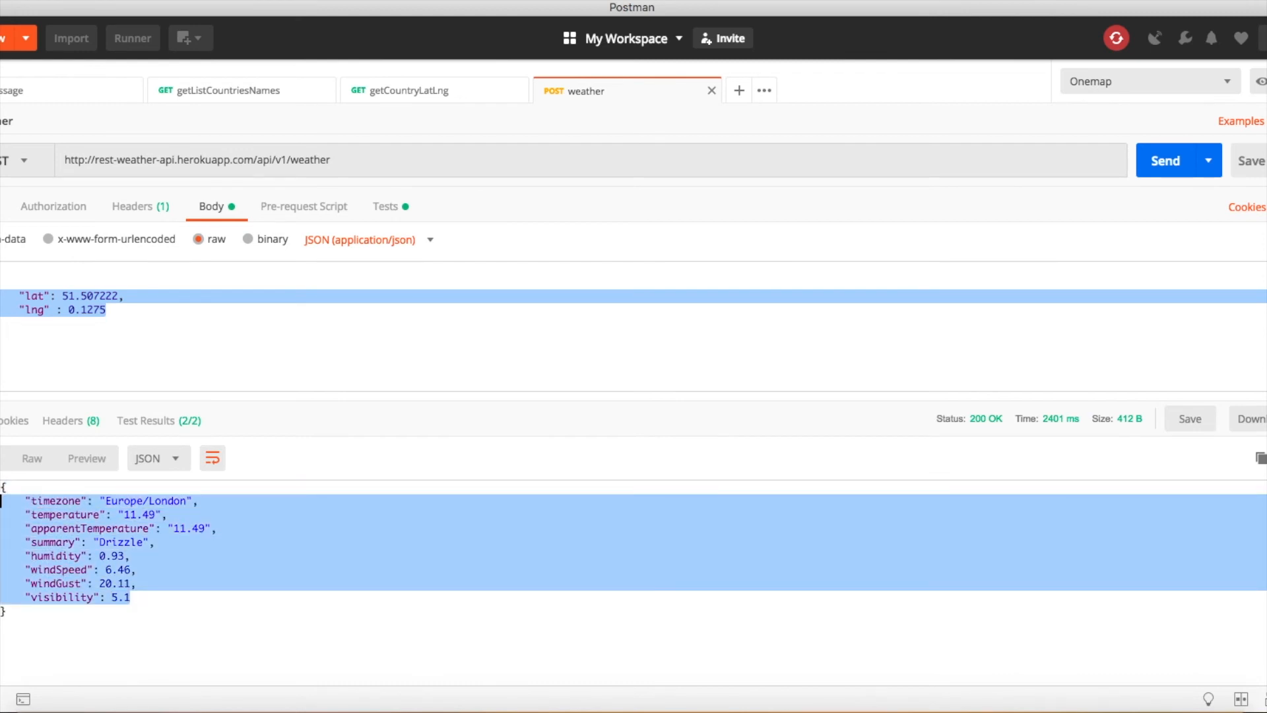
pyautogui.click(146, 597)
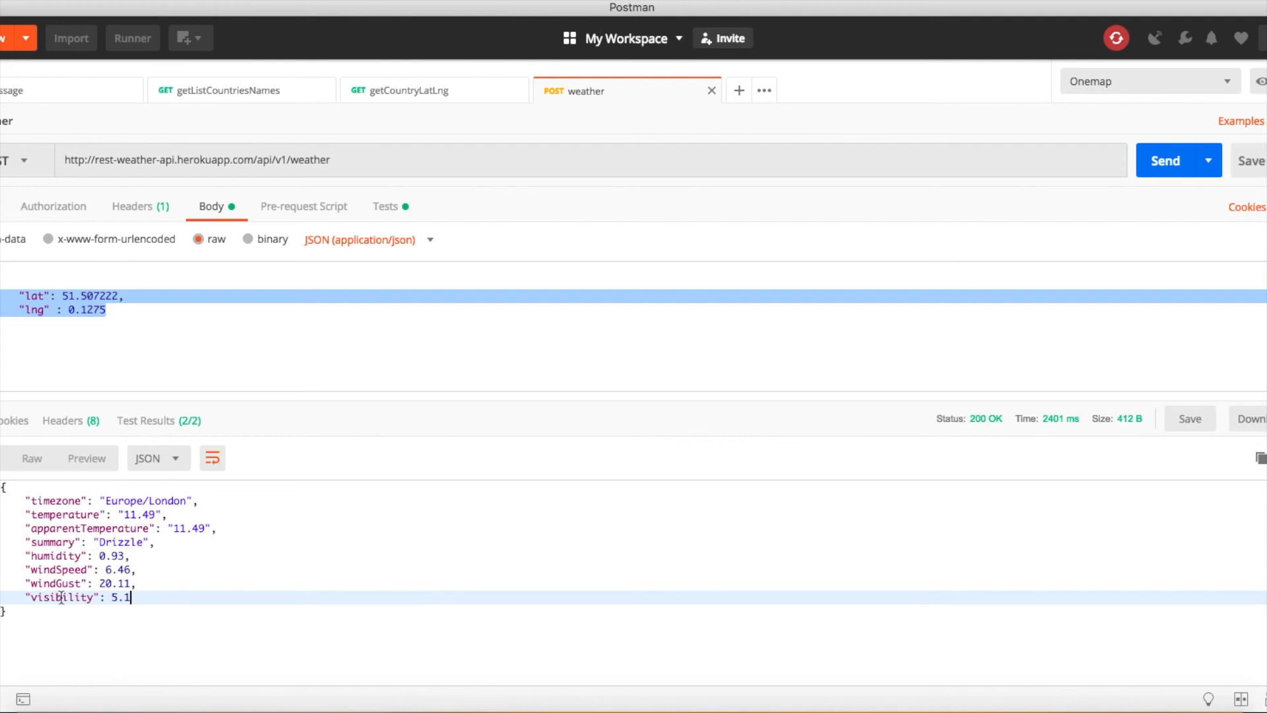
pyautogui.doubleClick(66, 528)
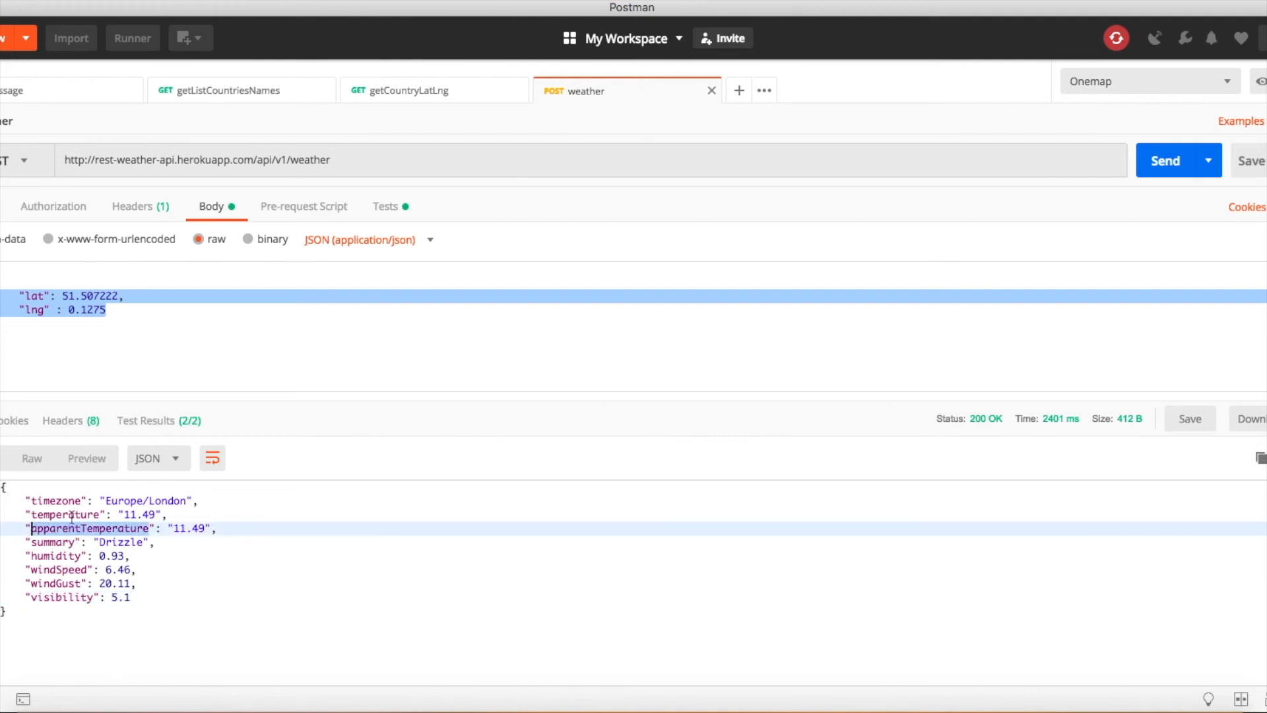
pyautogui.doubleClick(71, 515)
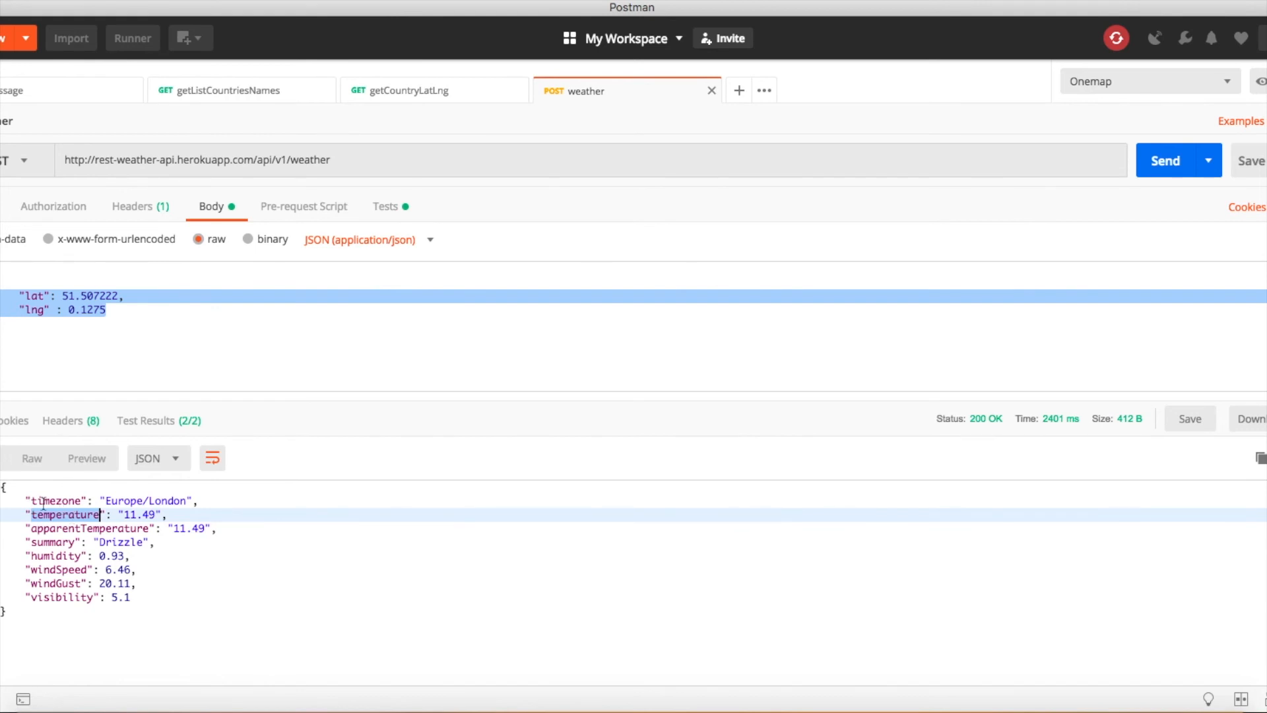
pyautogui.doubleClick(42, 503)
pyautogui.click(82, 309)
pyautogui.moveTo(120, 308); pyautogui.dragTo(4, 291)
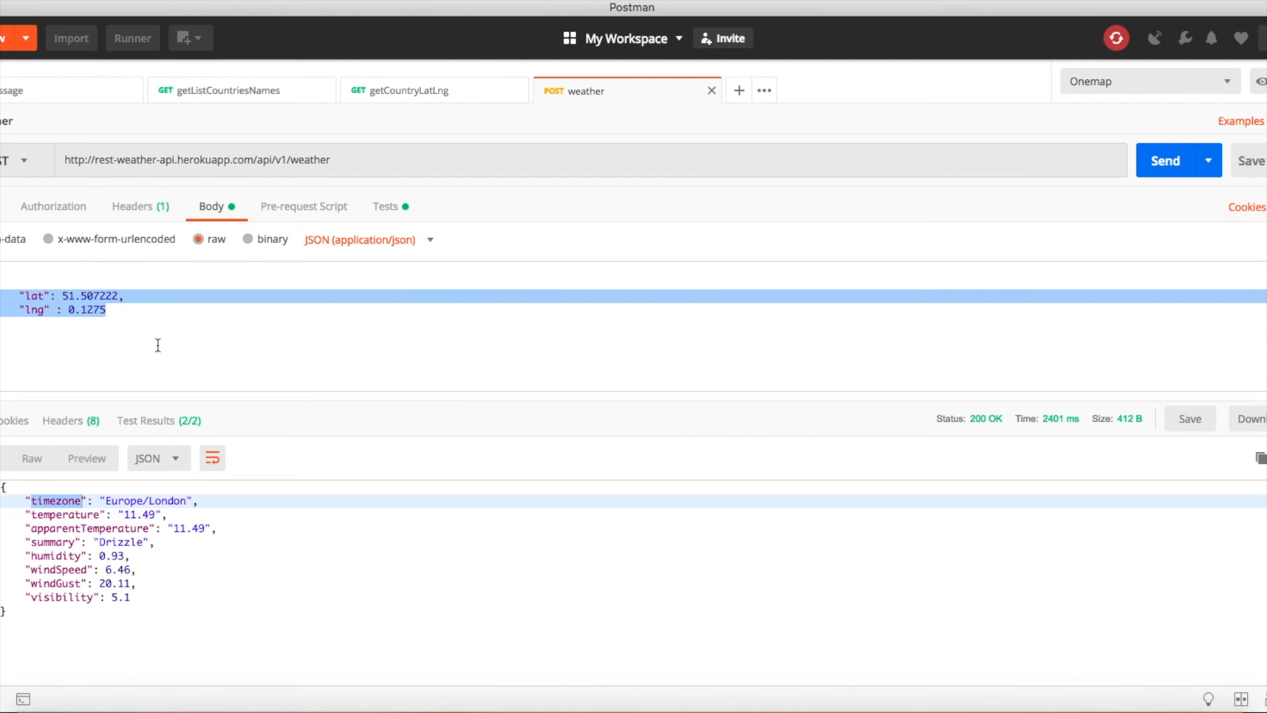
# - Return to the greetings request and highlight its full URL
pyautogui.click(59, 89)
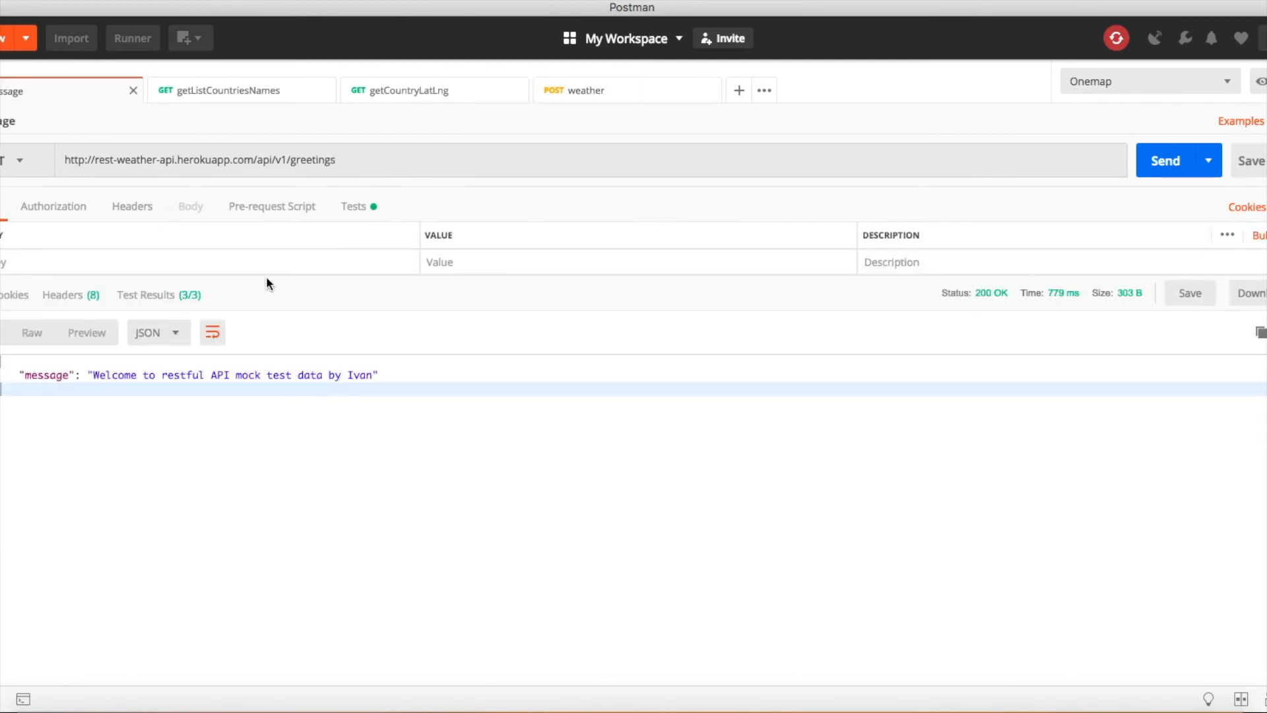
pyautogui.click(350, 161)
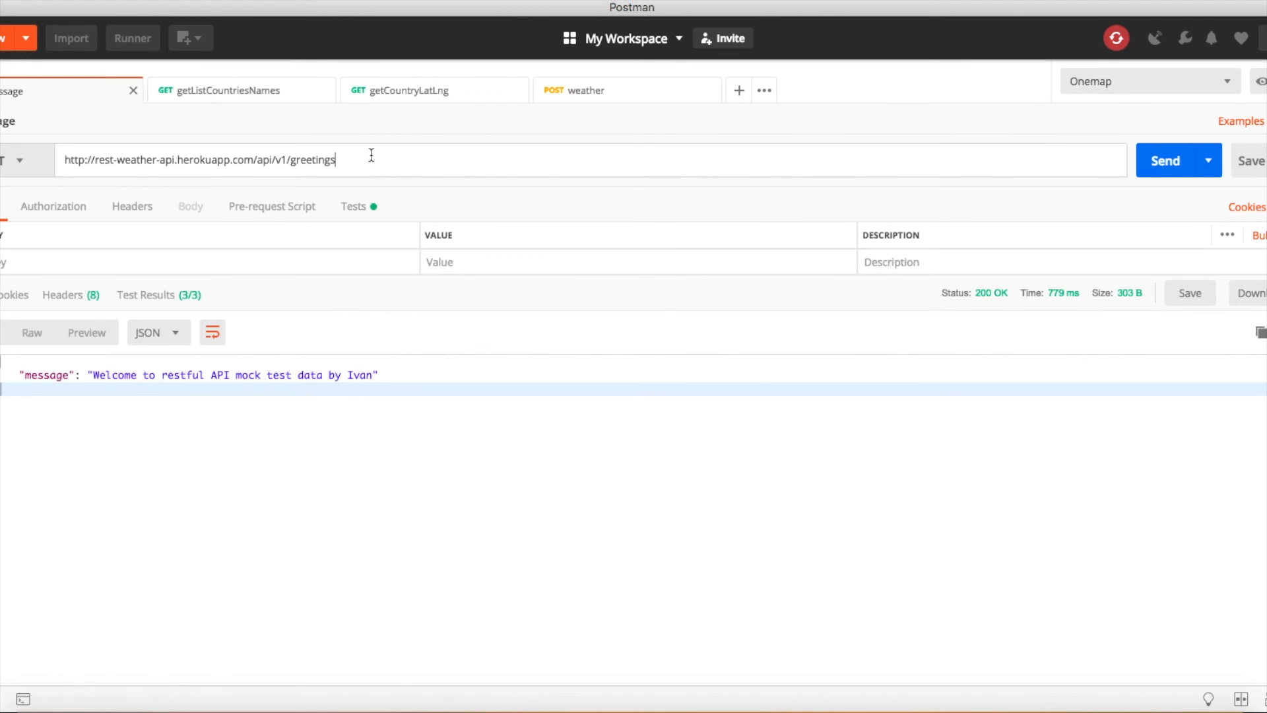
pyautogui.moveTo(351, 160); pyautogui.dragTo(3, 174)
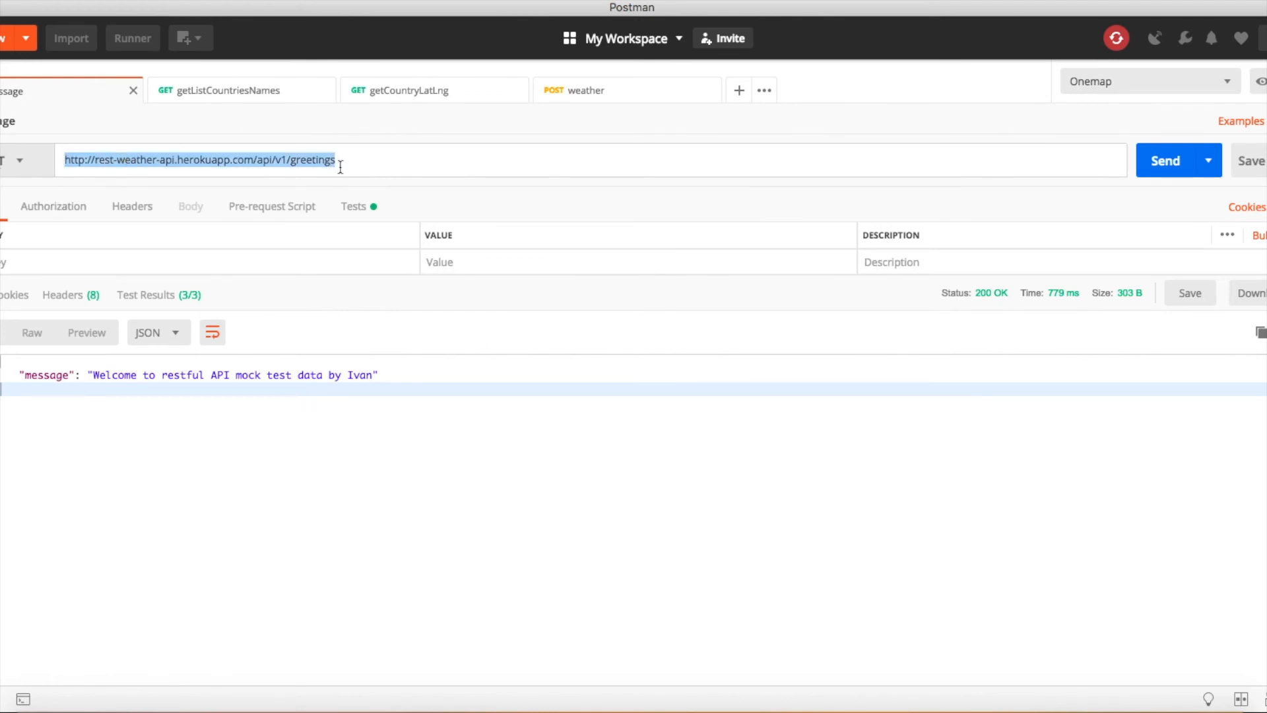
pyautogui.click(318, 454)
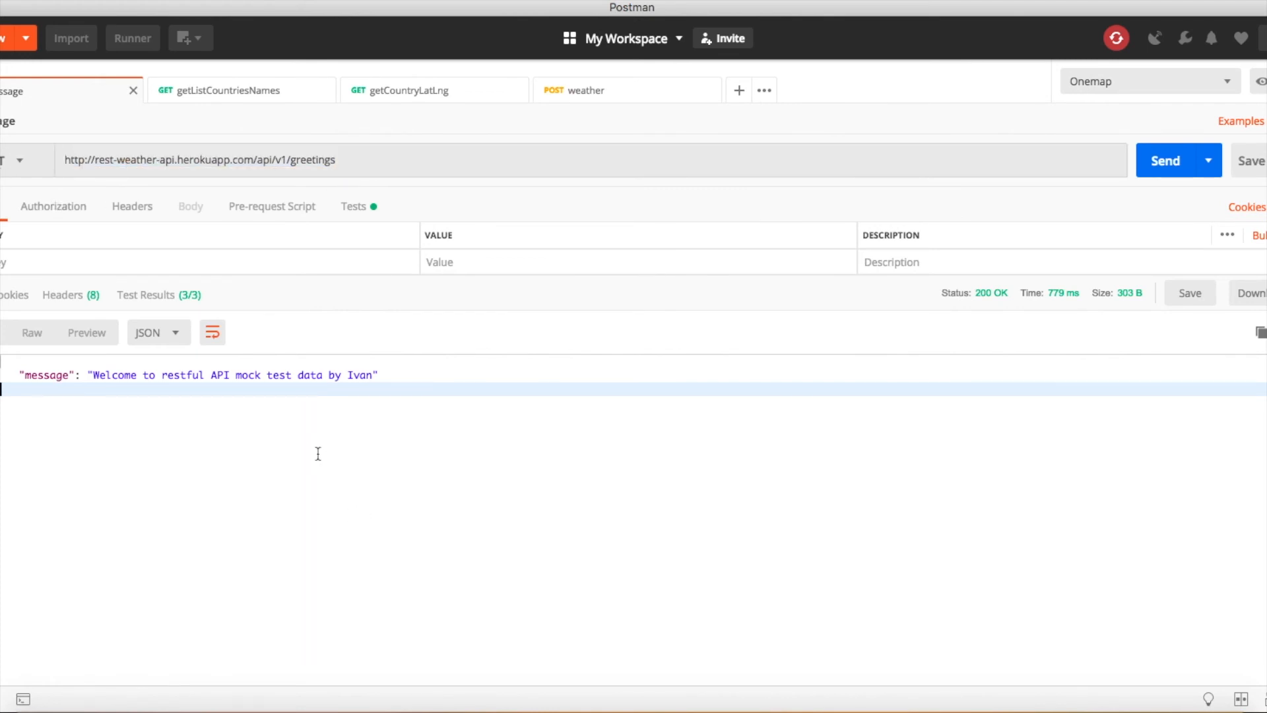
# - Create a new request named demo_greetings and save it in the Simple Weather Demo API collection
pyautogui.click(2, 44)
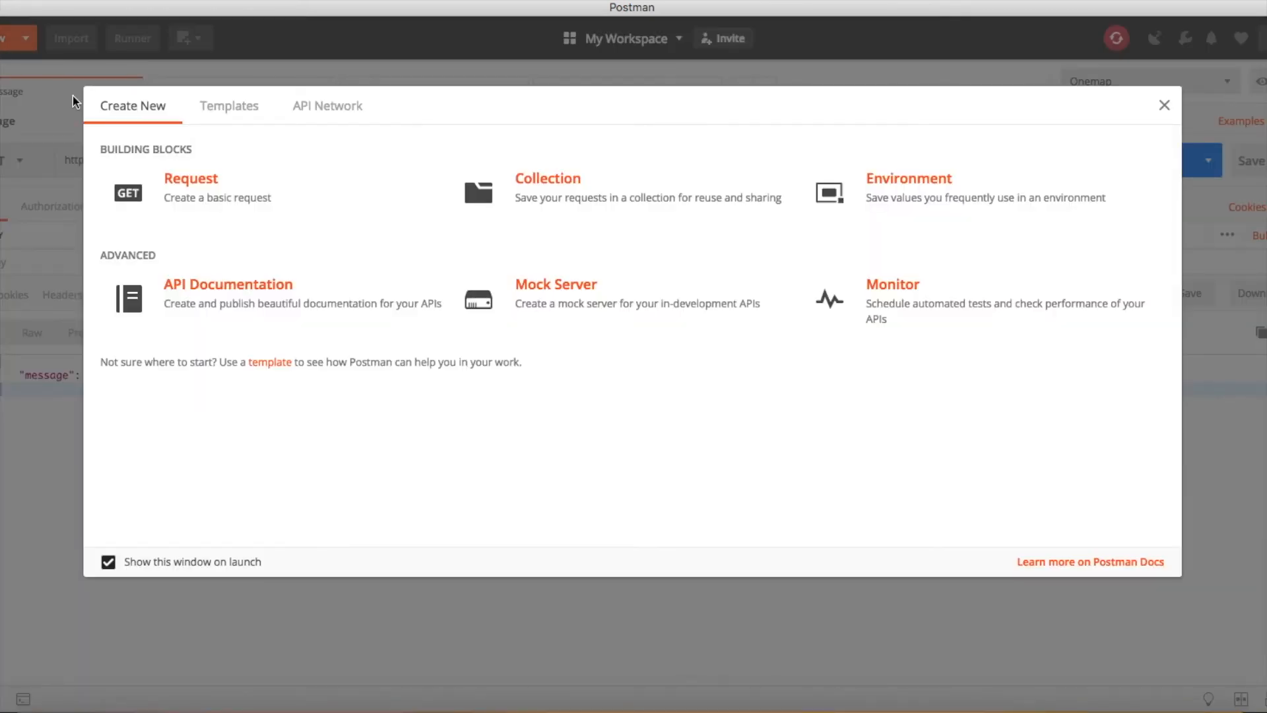
pyautogui.click(184, 203)
pyautogui.scroll(-6, 669, 531)
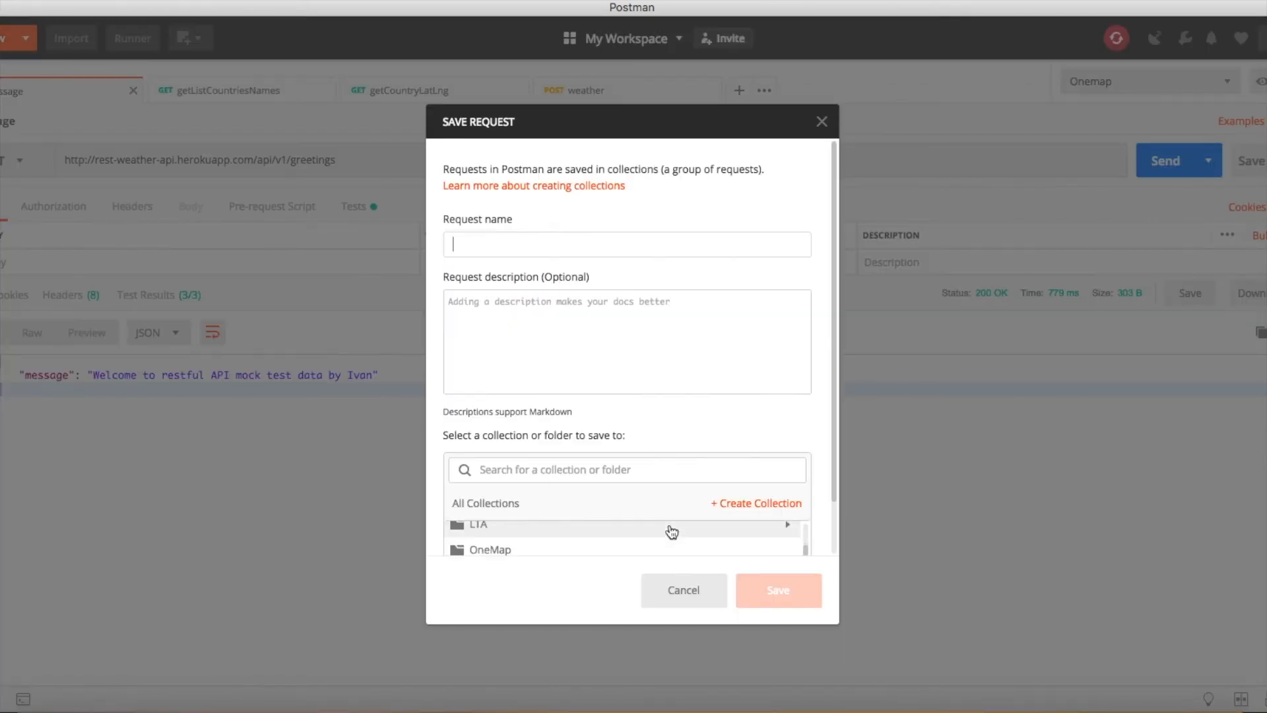
pyautogui.scroll(-4, 670, 538)
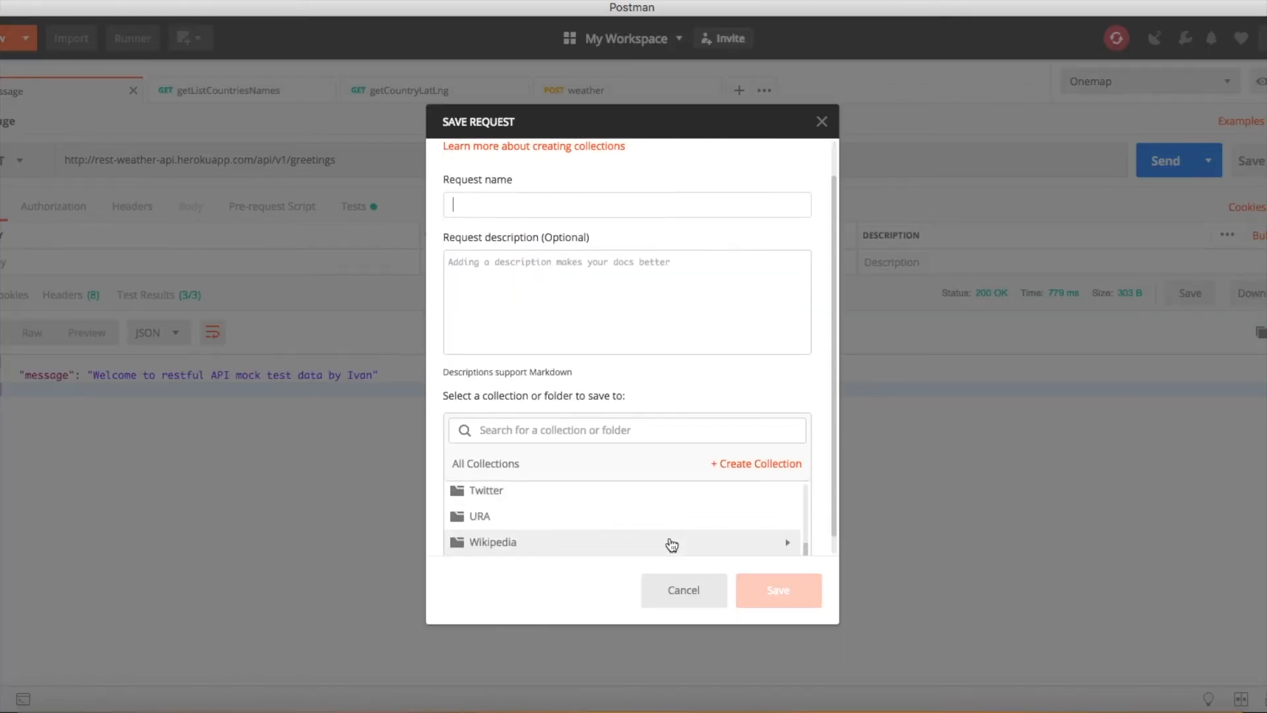
pyautogui.scroll(1, 663, 527)
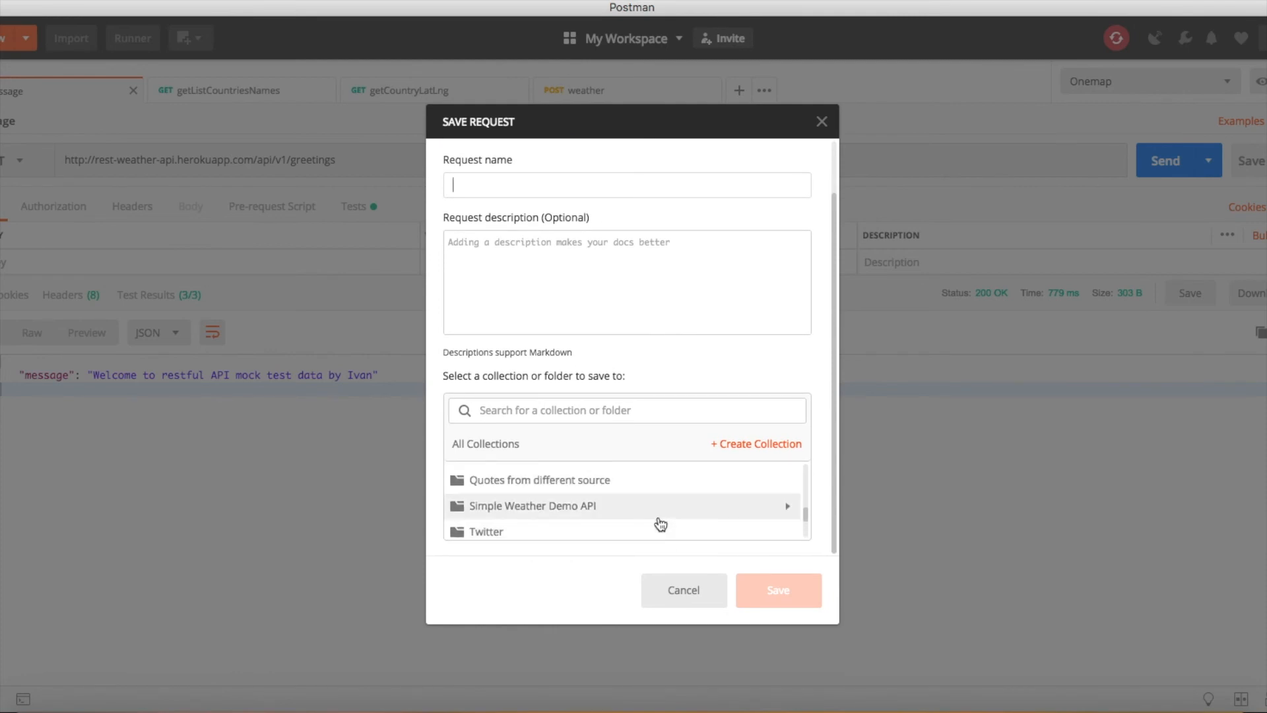
pyautogui.click(660, 516)
pyautogui.click(495, 184)
pyautogui.write('demo')
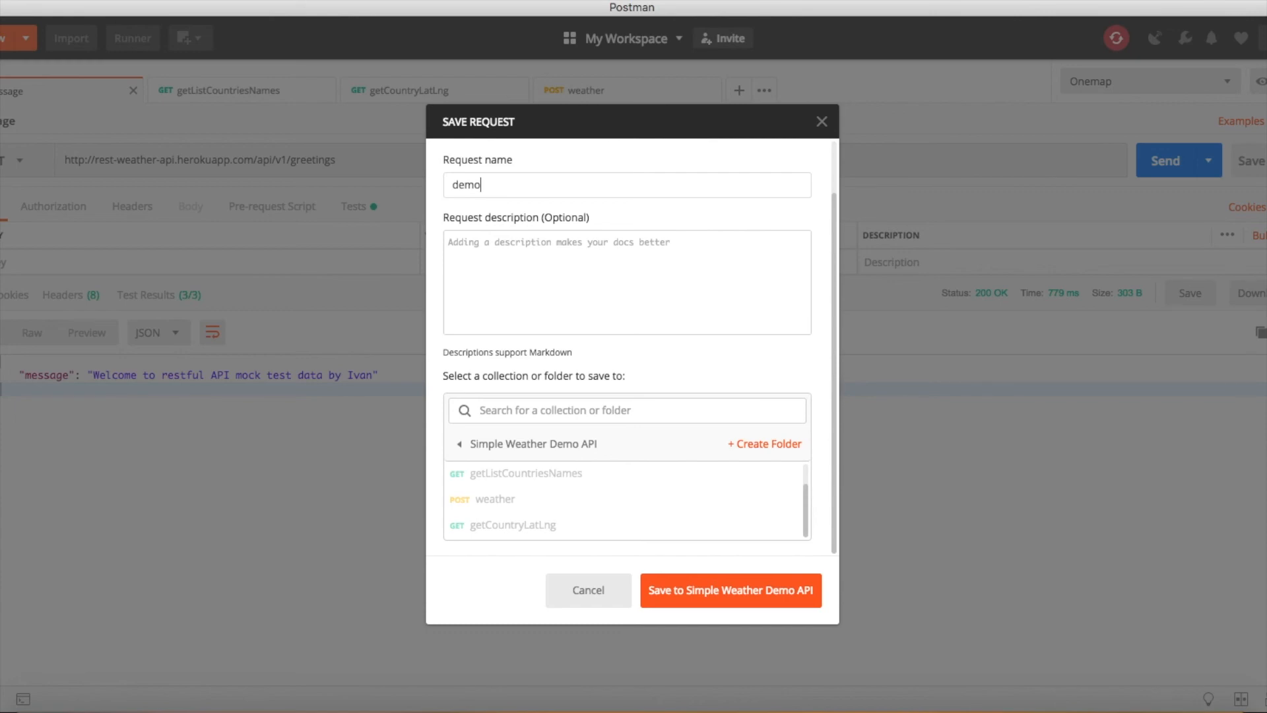
pyautogui.write('_greetings')
pyautogui.press('Return')
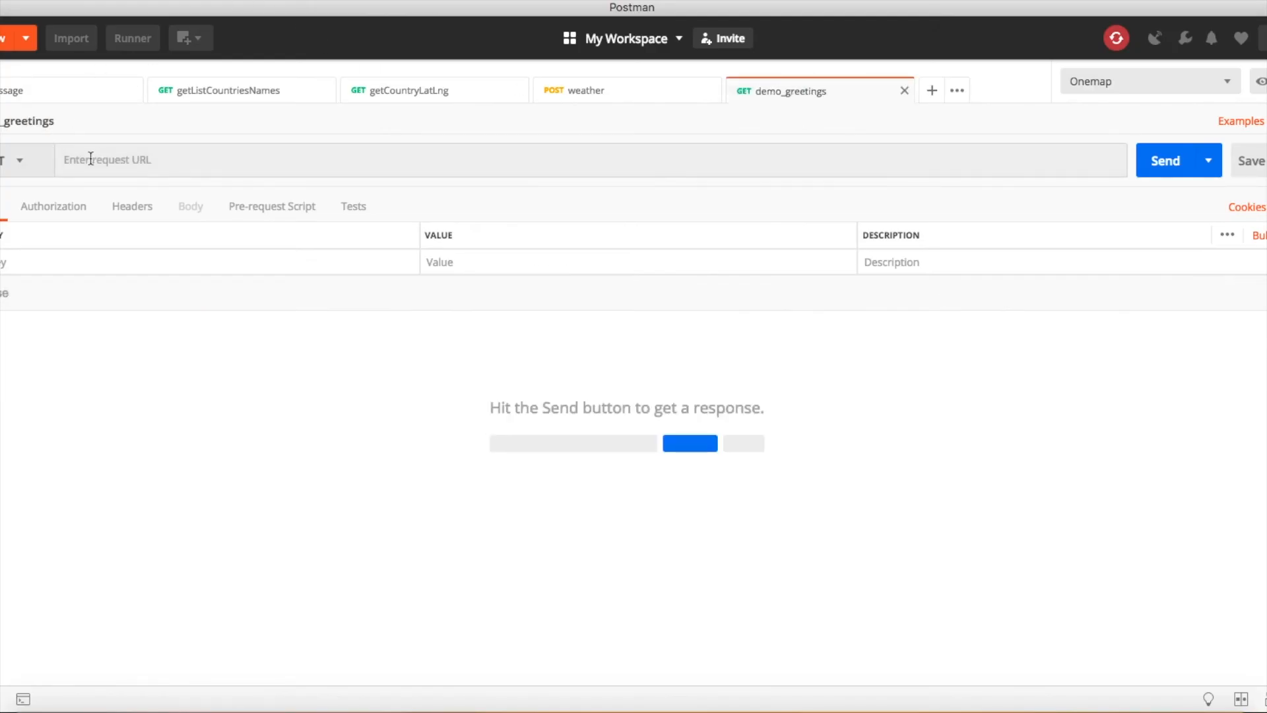
pyautogui.click(30, 165)
pyautogui.click(28, 164)
pyautogui.click(148, 158)
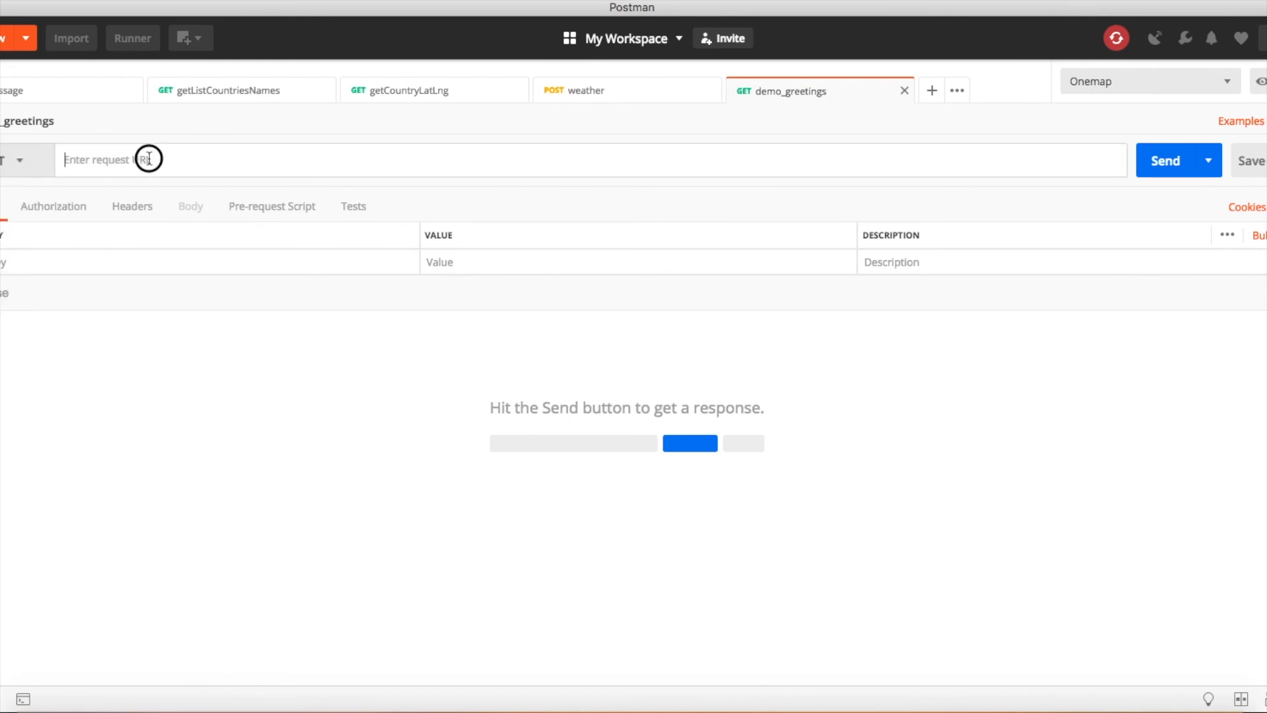
pyautogui.click(40, 166)
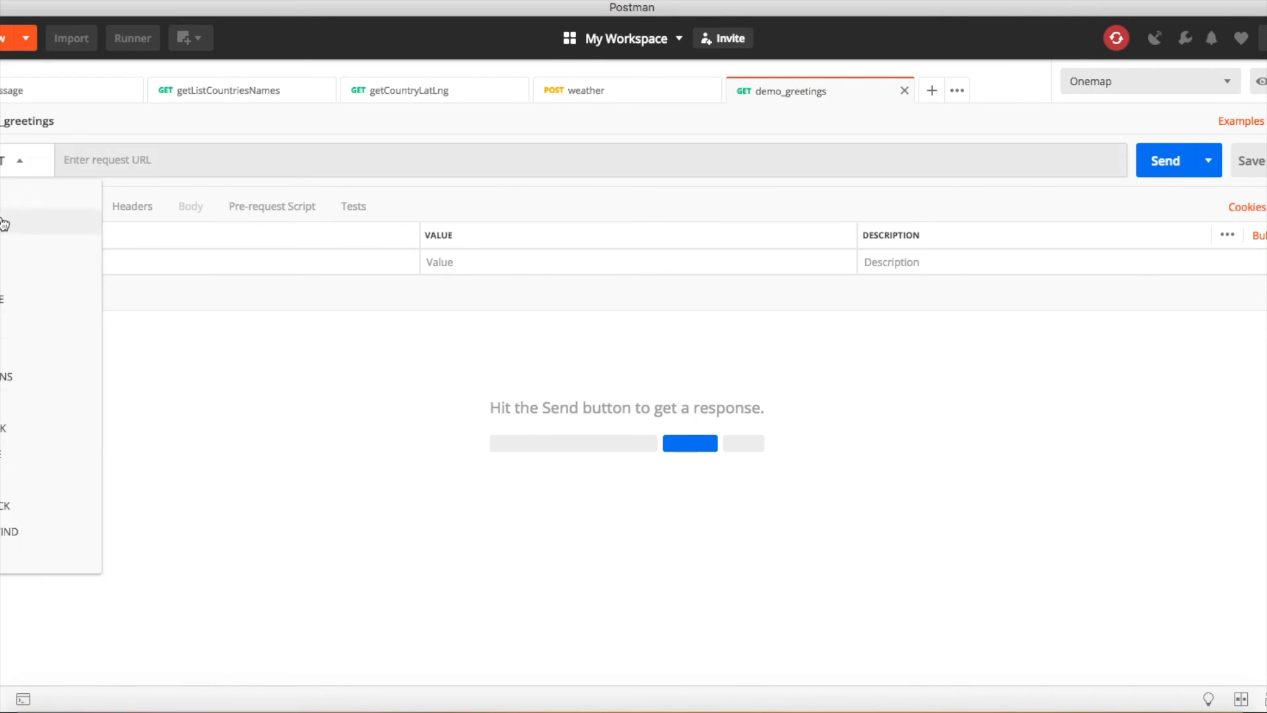
pyautogui.click(110, 159)
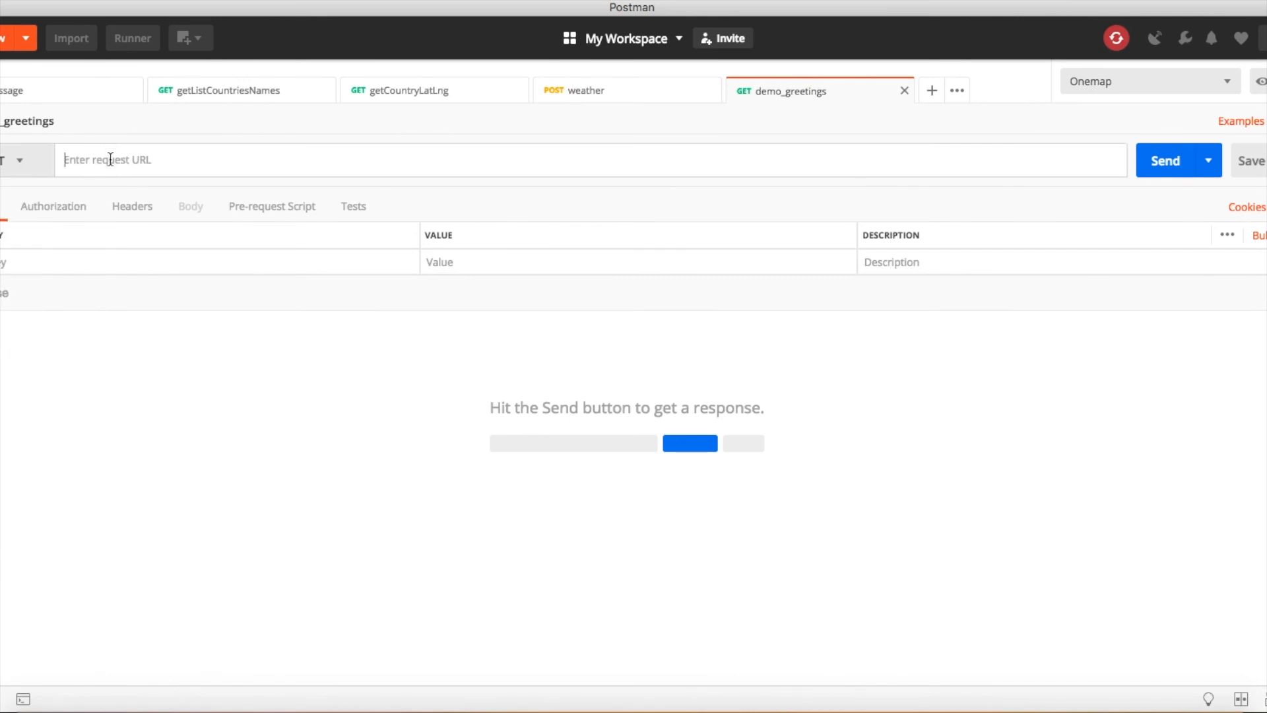
pyautogui.write('http://rest-weather-api.herokuapp.com/api/v1/greetings')
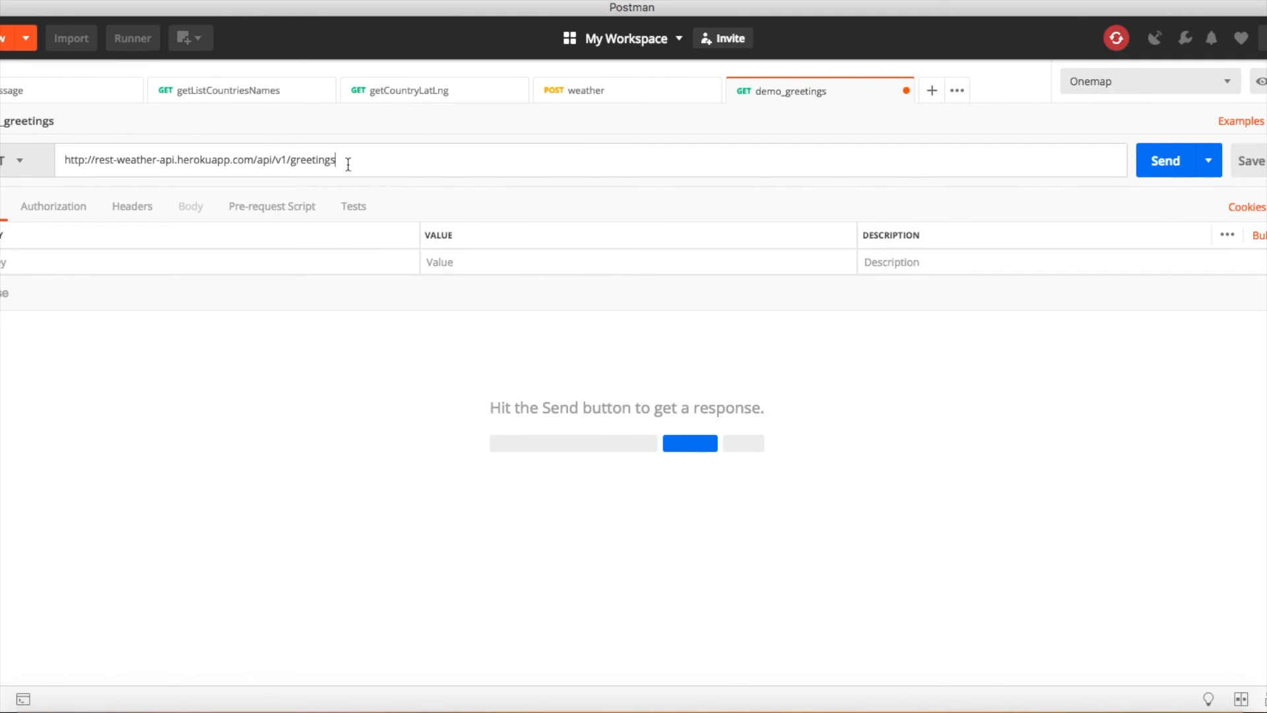
pyautogui.click(1154, 165)
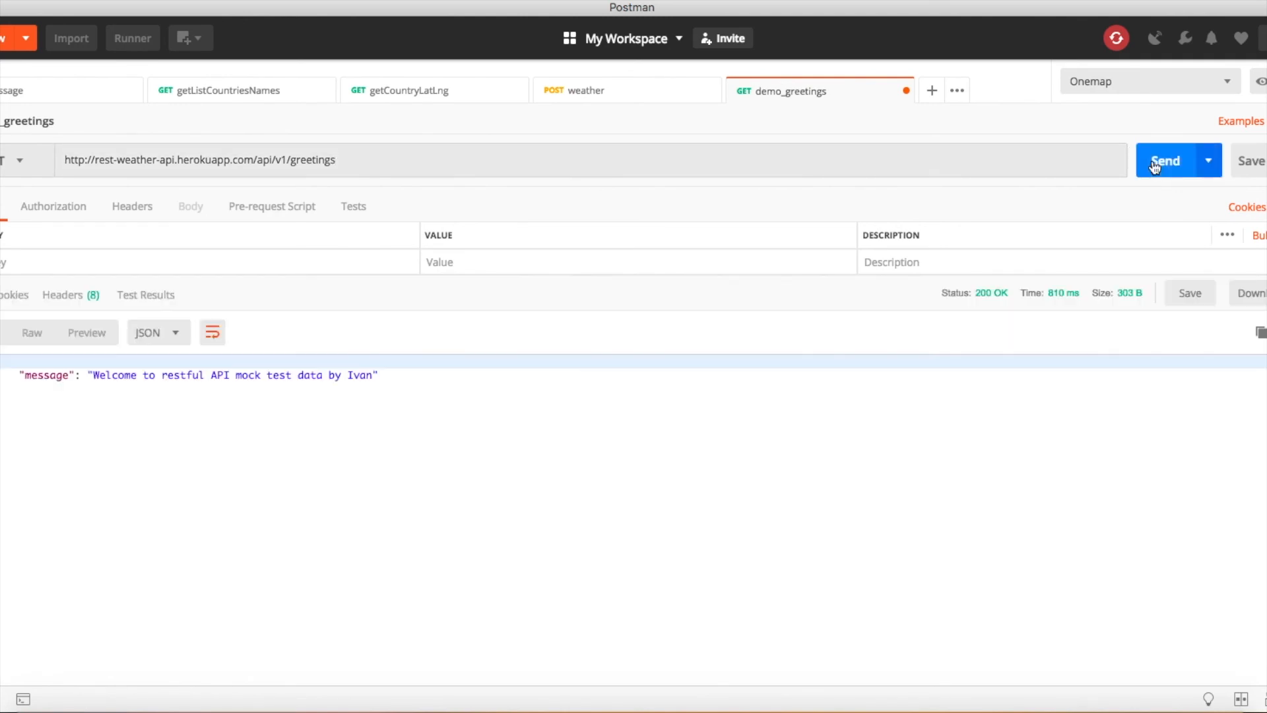
pyautogui.click(408, 162)
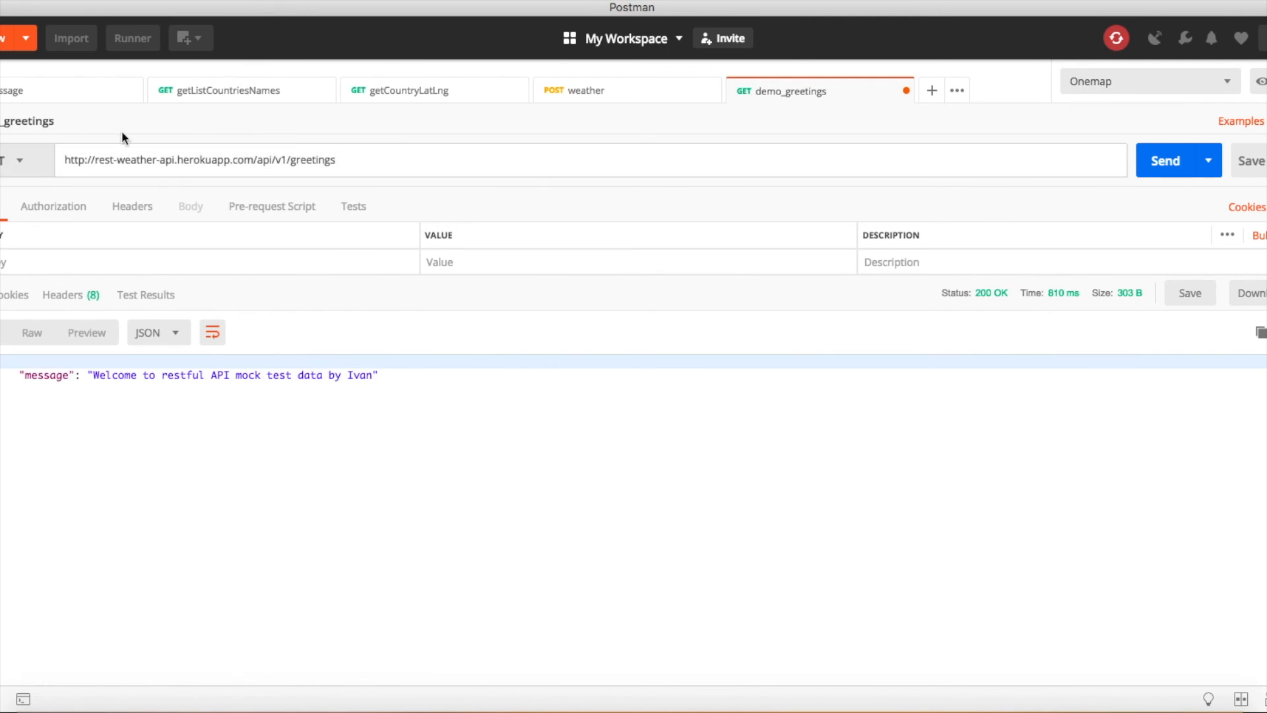
pyautogui.click(16, 257)
pyautogui.click(488, 258)
pyautogui.click(539, 268)
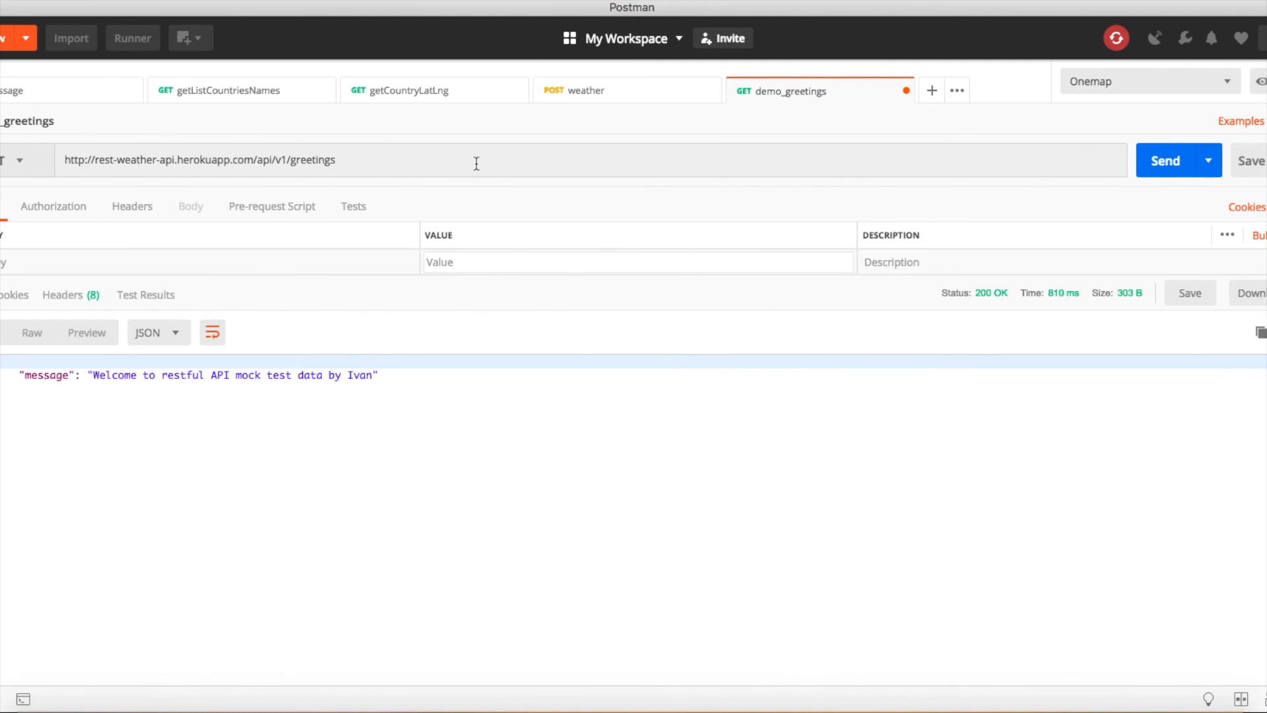
pyautogui.click(434, 161)
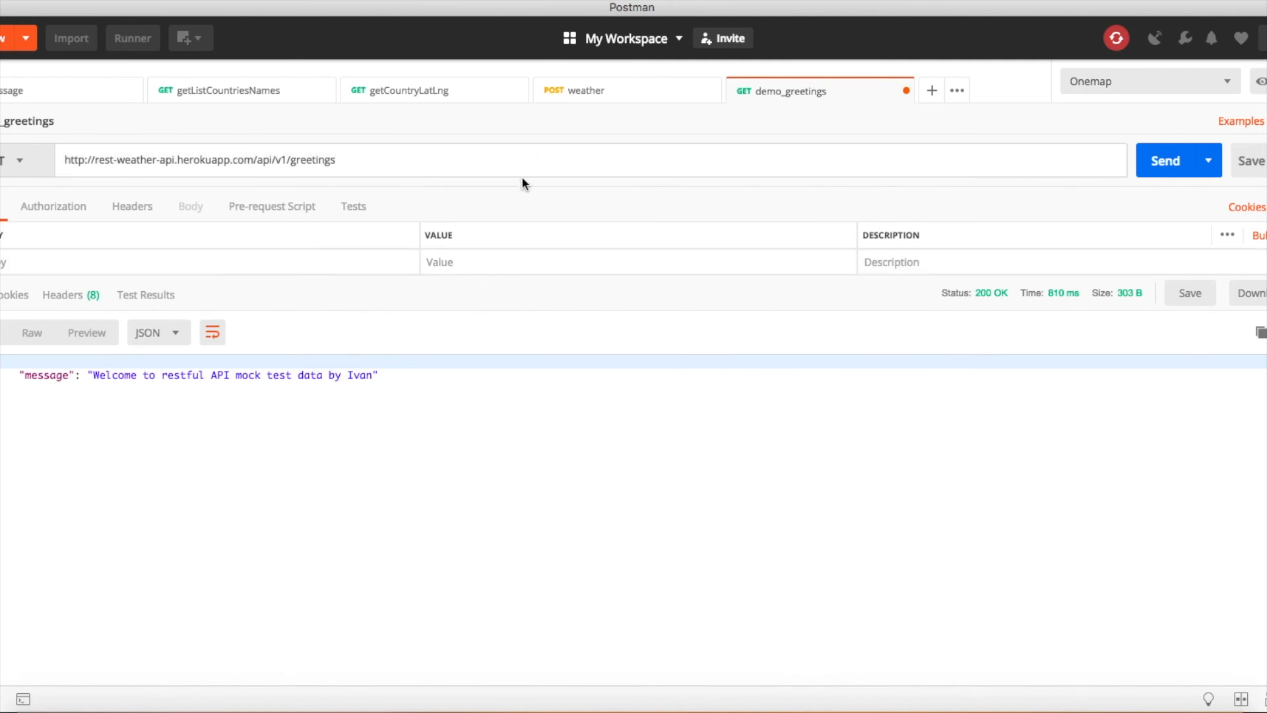
# - Change the demo_greetings request method to POST and set its body format to raw
pyautogui.click(29, 161)
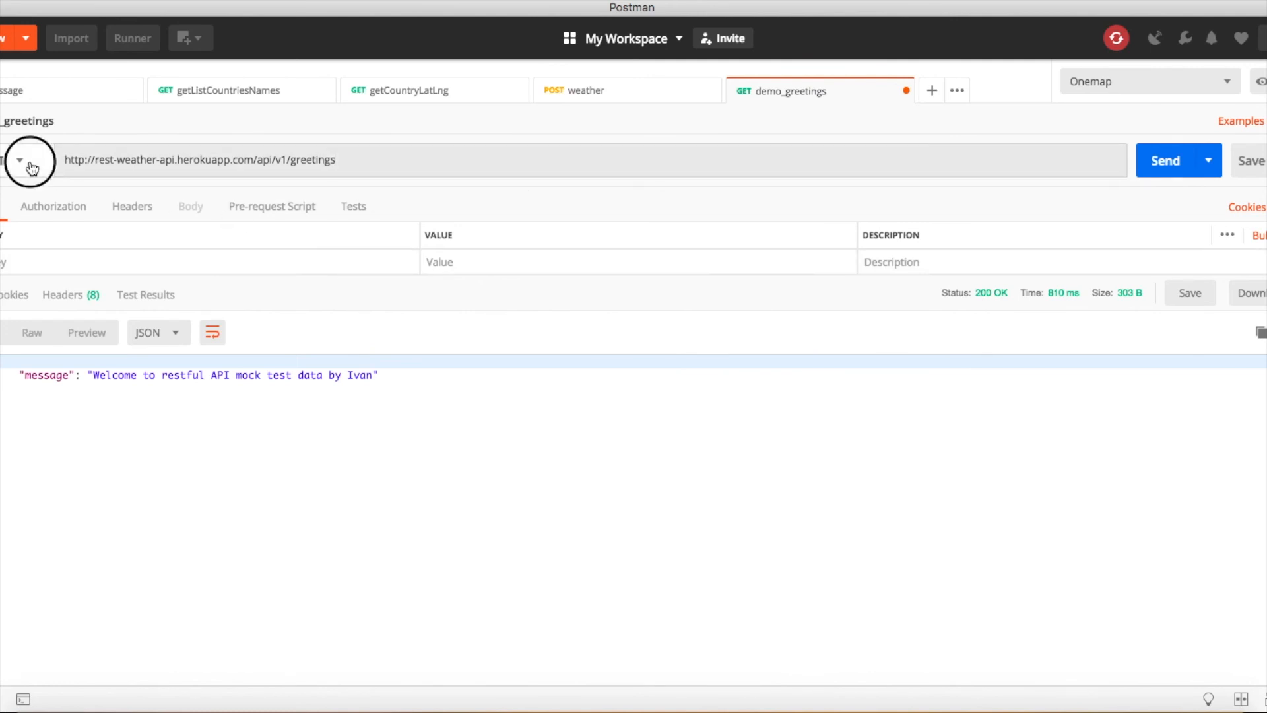
pyautogui.click(5, 224)
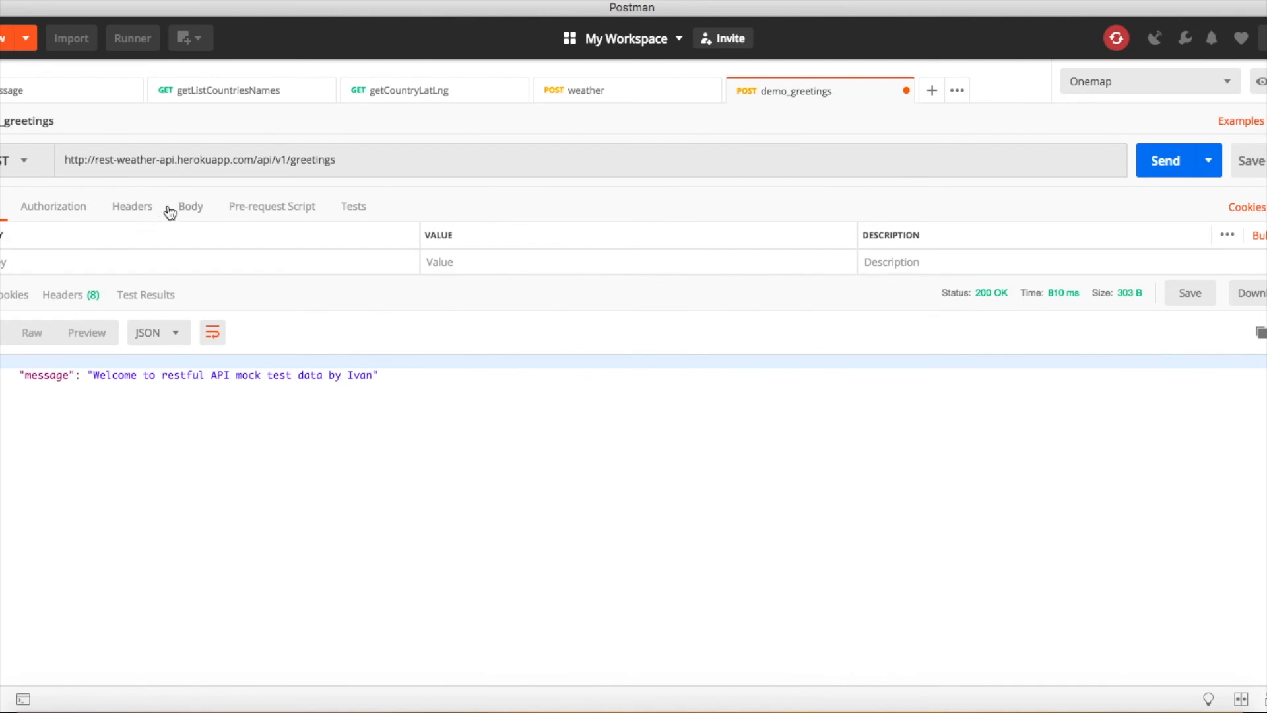
pyautogui.click(191, 210)
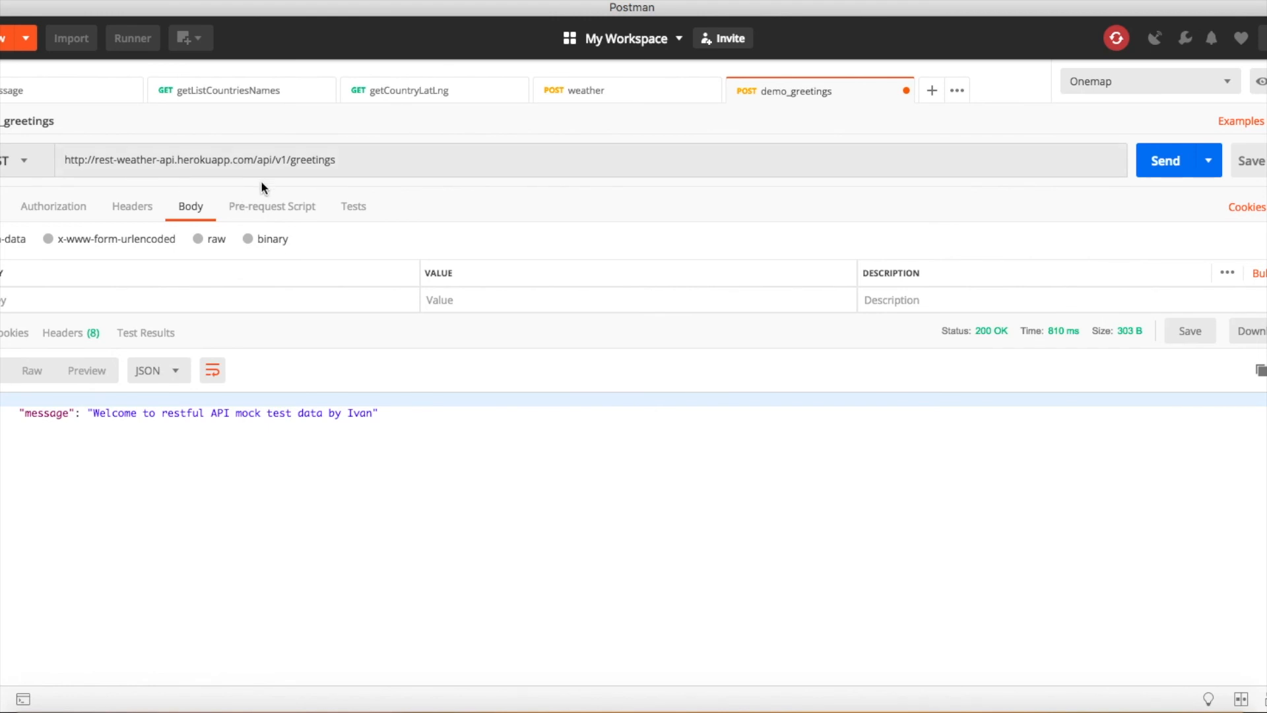
pyautogui.click(218, 241)
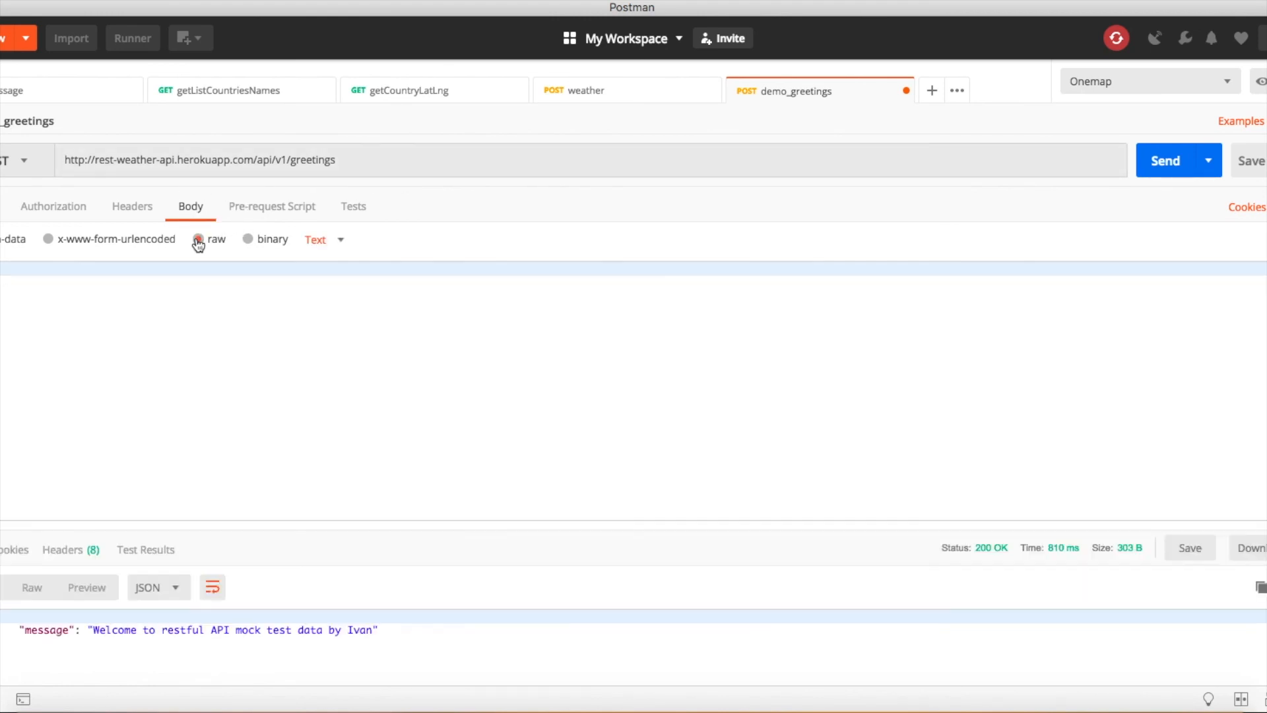
# - Write the entry "input" : 12 on its own indented line in the raw body of demo_greetings
pyautogui.press('Return')
pyautogui.press('Return')
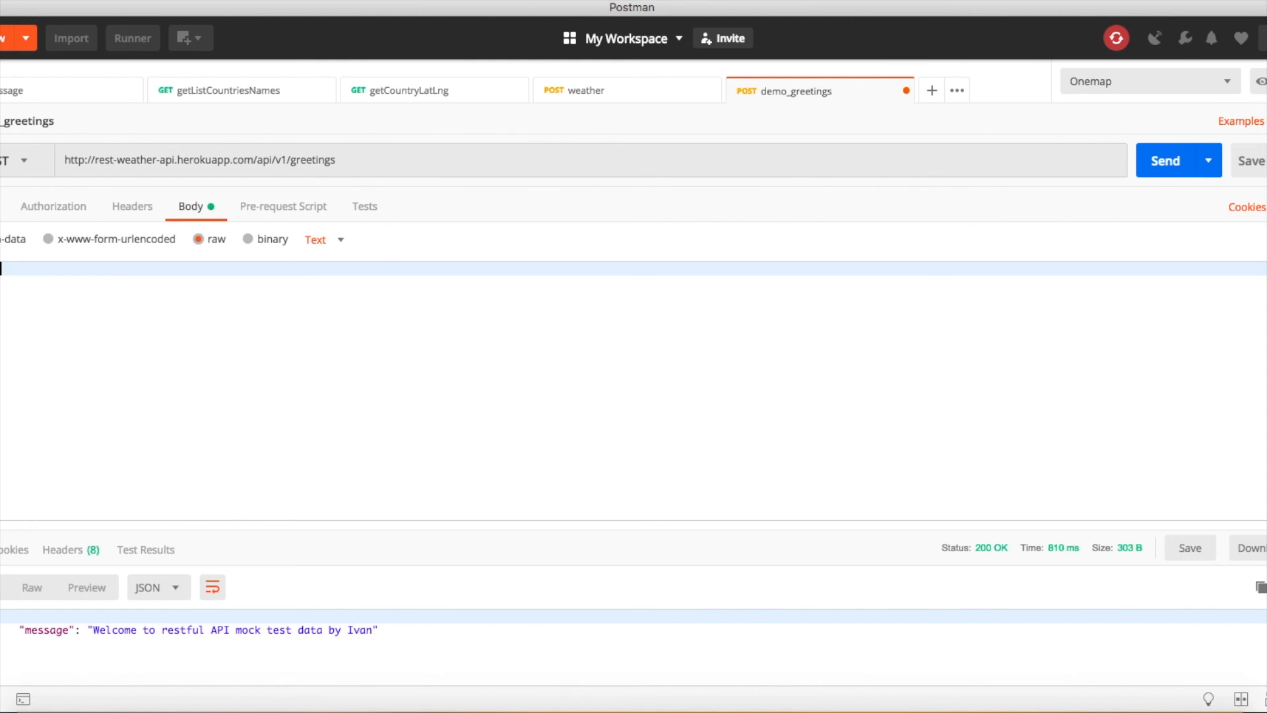
pyautogui.press('Up')
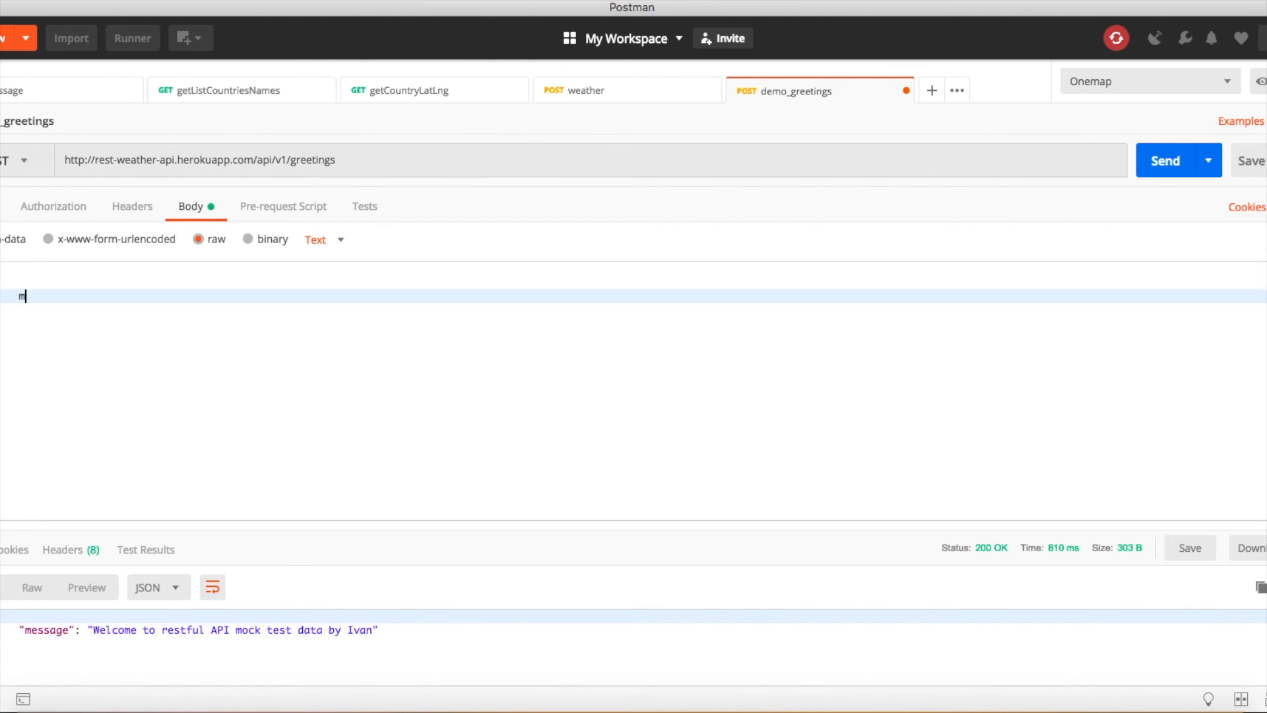
pyautogui.write('in')
pyautogui.press('BackSpace')
pyautogui.press('BackSpace')
pyautogui.press('BackSpace')
pyautogui.write('"input" : 12')
# - Return to the saved GET greetings request, open its test script and highlight the "response is ok" check for response code 200
pyautogui.click(59, 91)
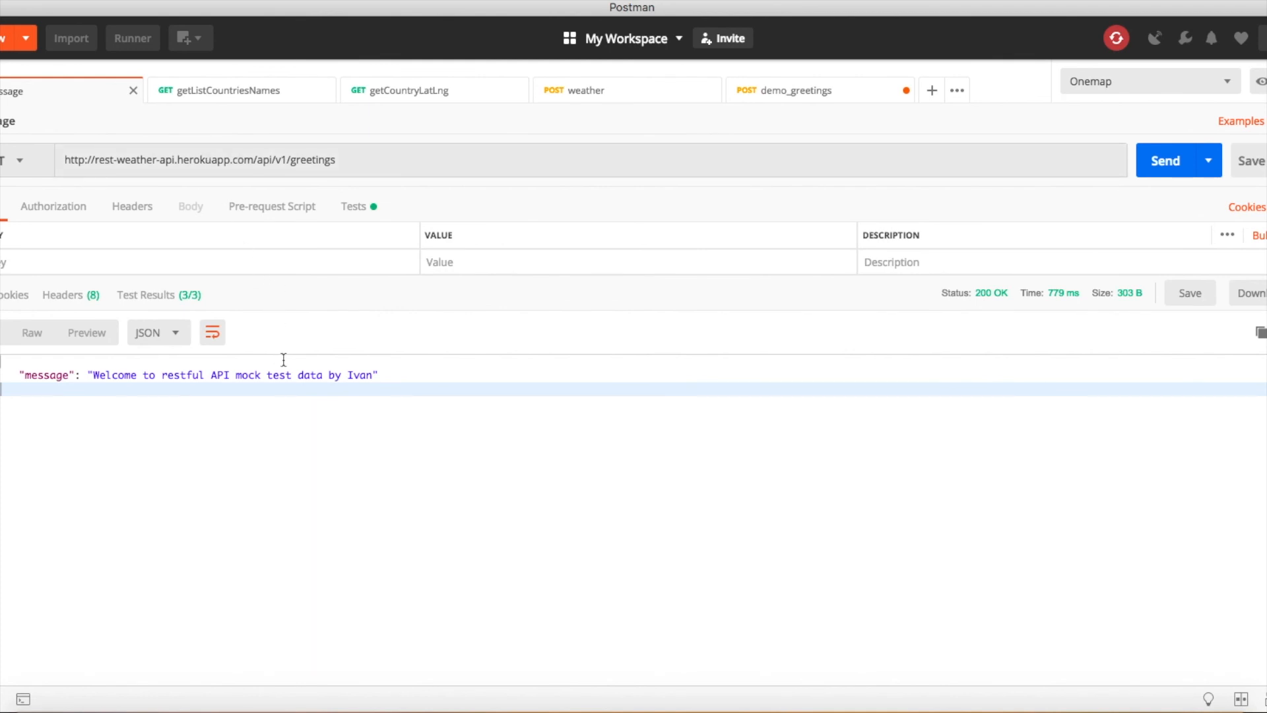
pyautogui.click(118, 426)
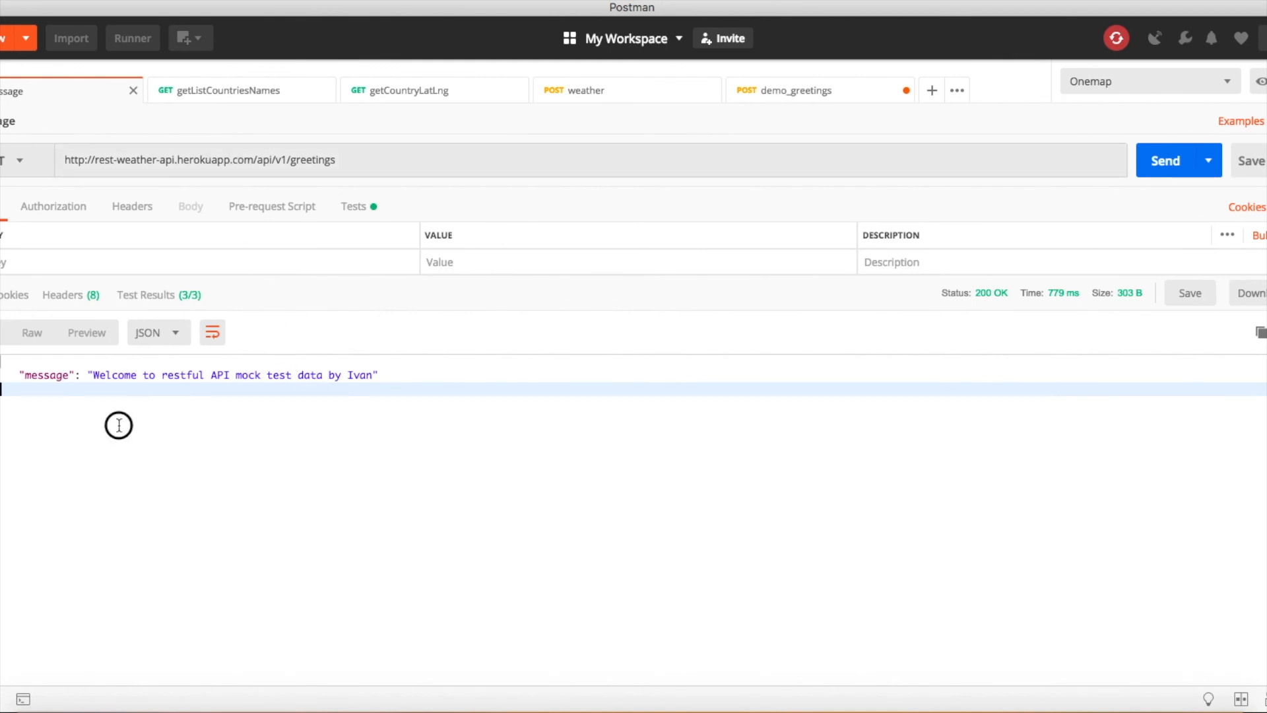
pyautogui.click(365, 210)
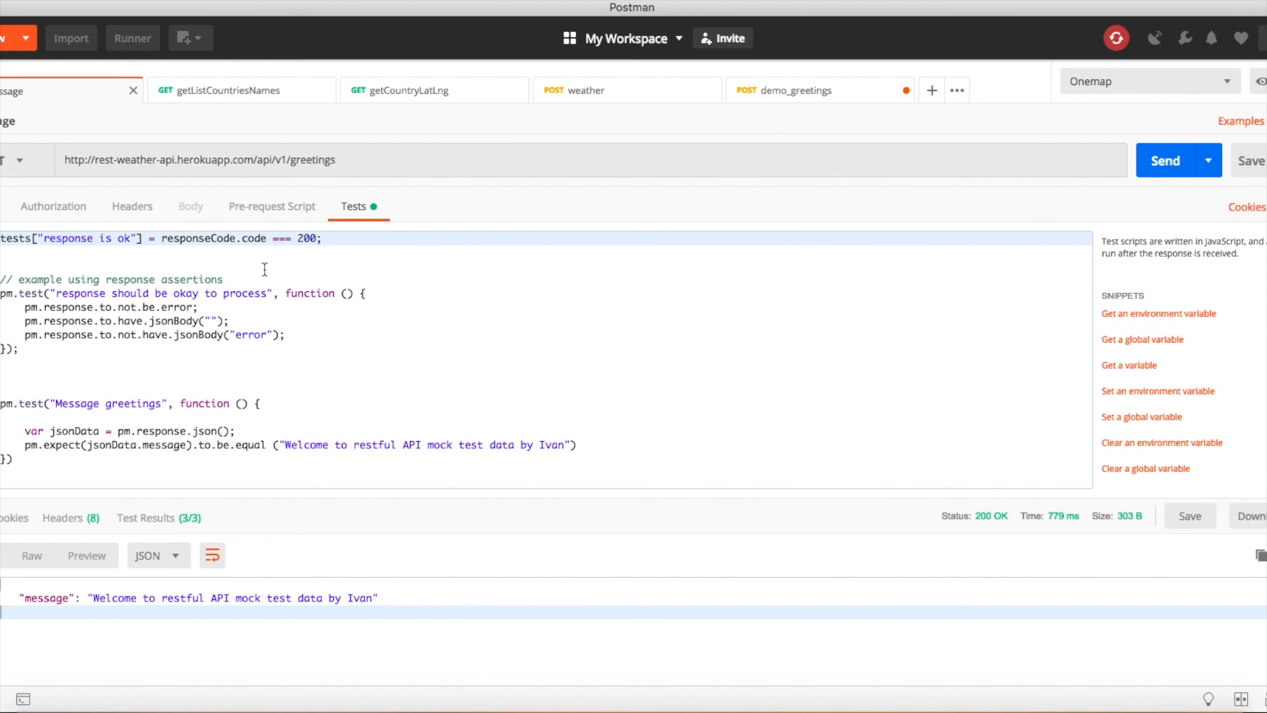
pyautogui.moveTo(336, 239); pyautogui.dragTo(167, 238)
pyautogui.doubleClick(307, 238)
pyautogui.click(349, 238)
pyautogui.moveTo(347, 239); pyautogui.dragTo(2, 225)
# - Highlight the not.be.error and have.jsonBody assertions inside the "response should be okay to process" test
pyautogui.click(261, 294)
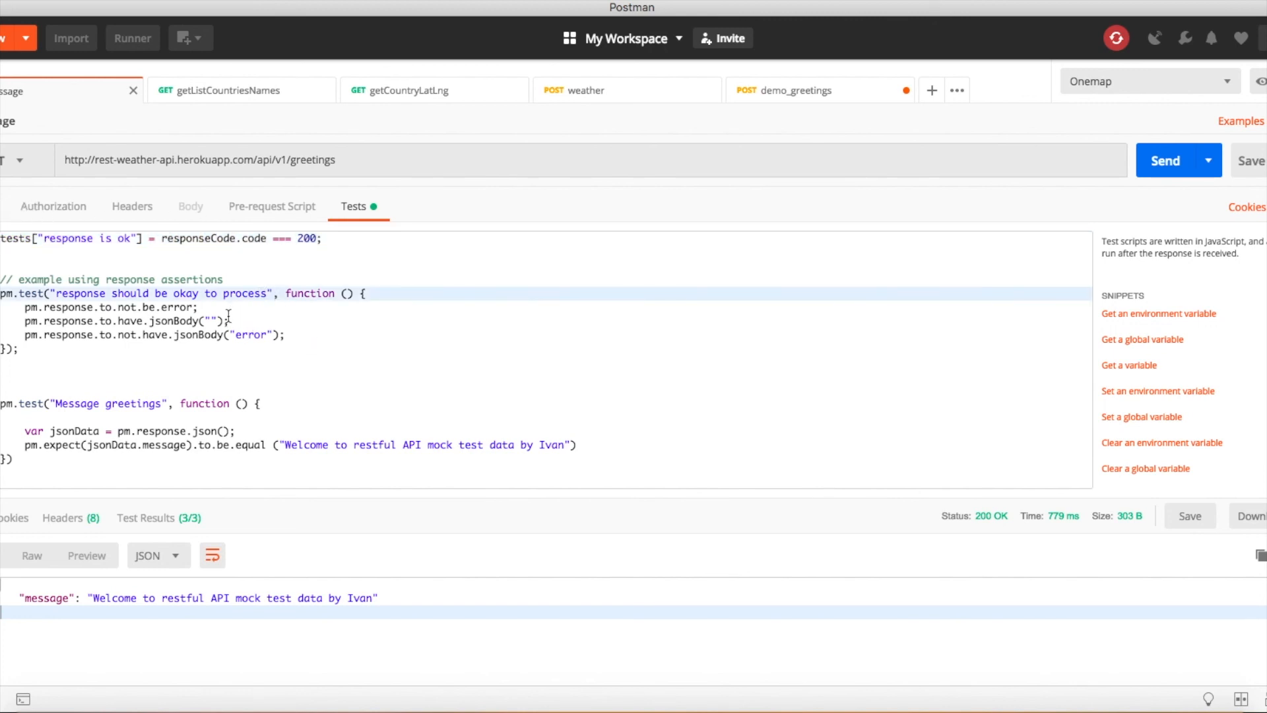
pyautogui.moveTo(226, 321); pyautogui.dragTo(5, 309)
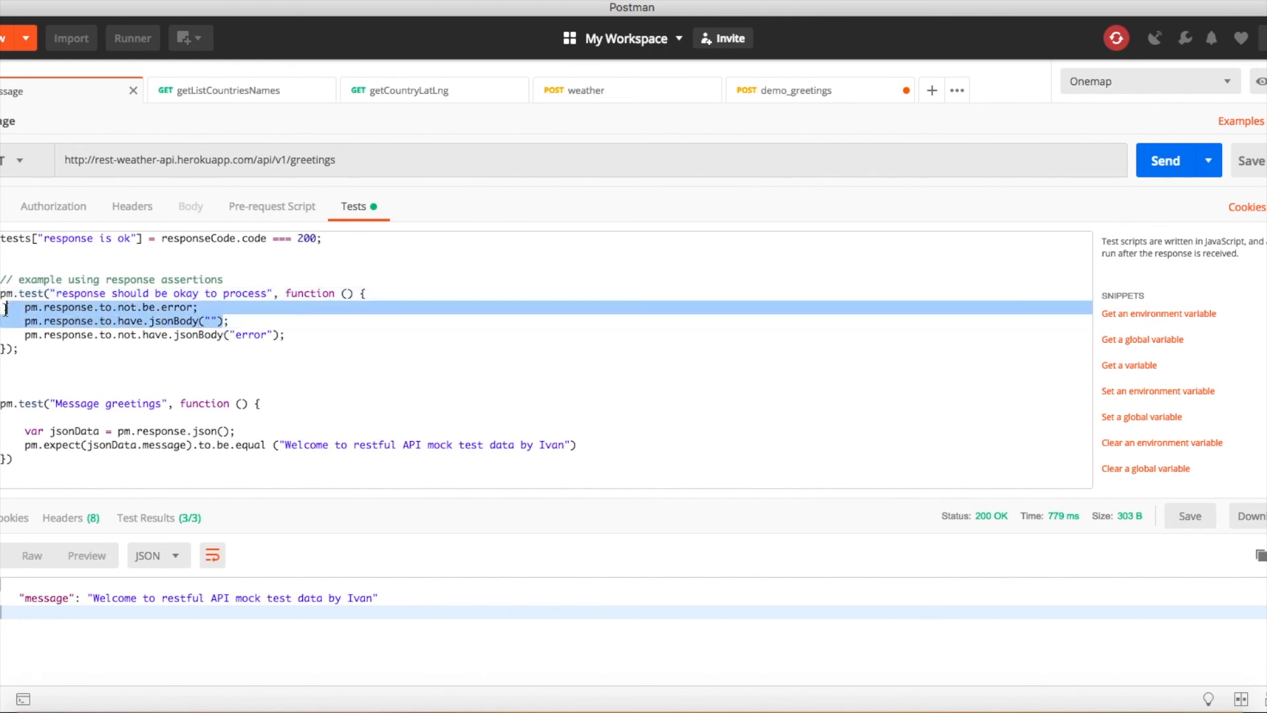
pyautogui.scroll(-1, 176, 307)
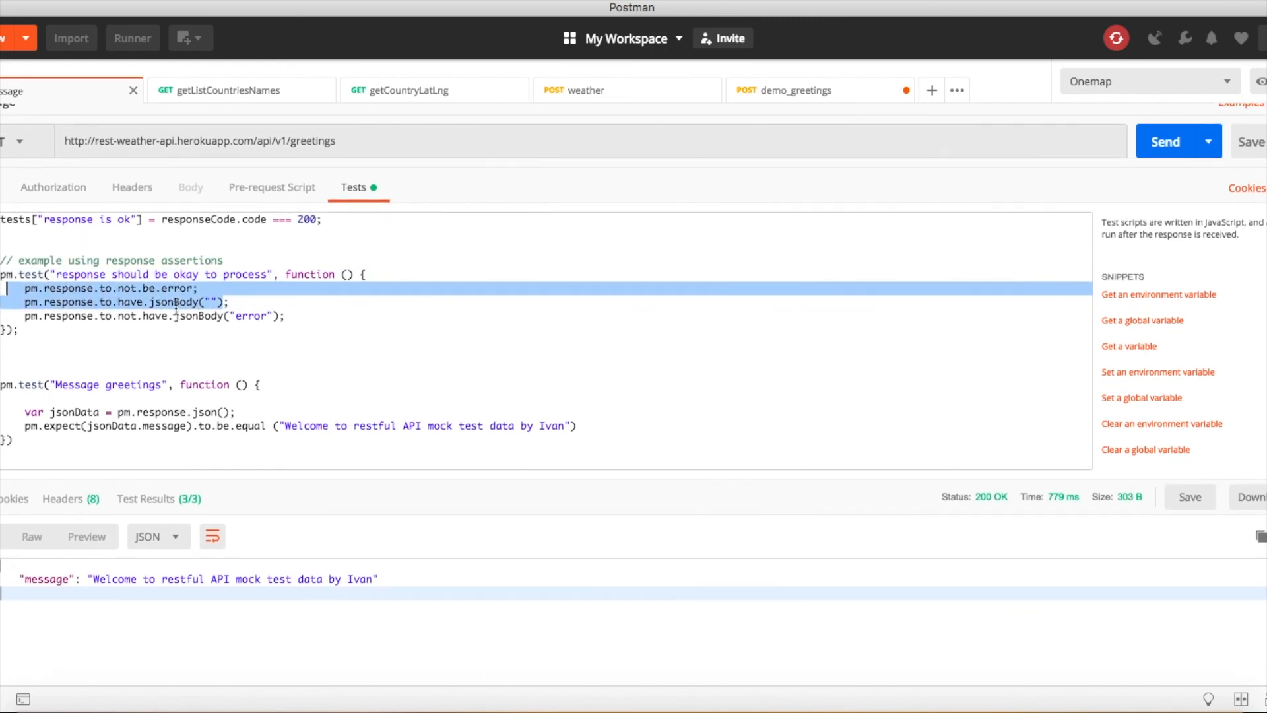
pyautogui.click(195, 332)
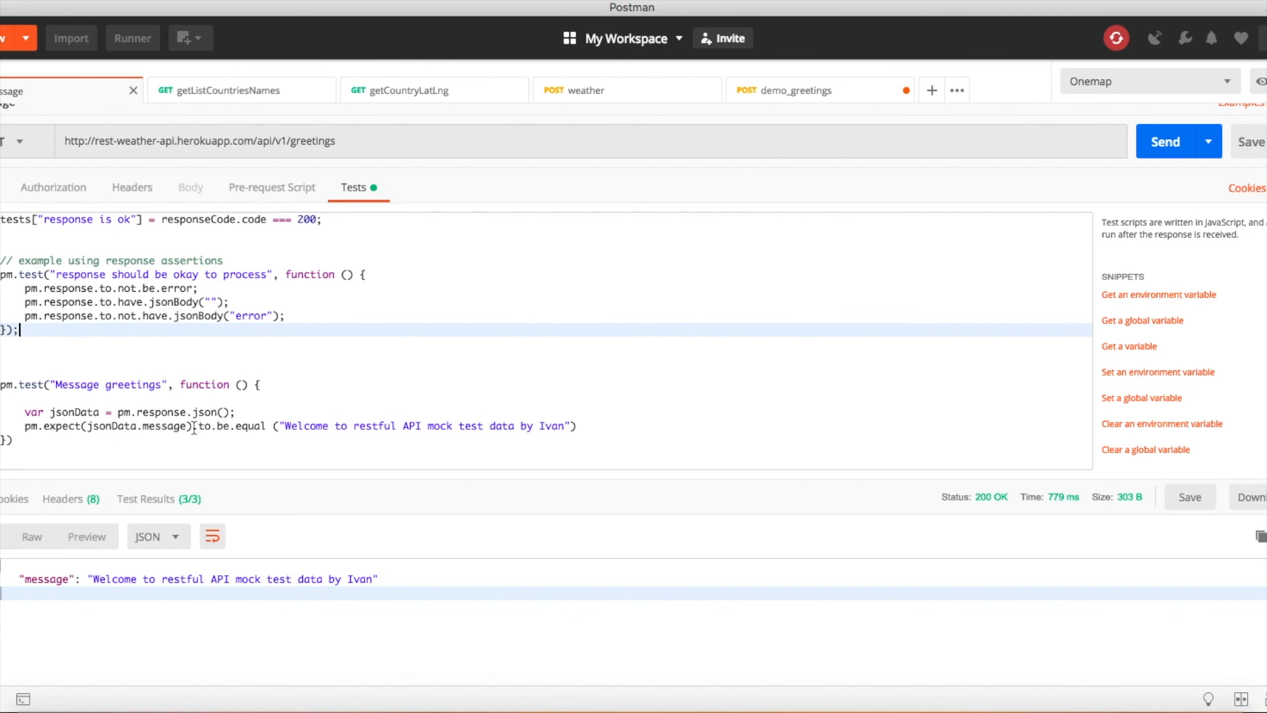
# - Compare the jsonData.message expectation and its expected text in the "Message greetings" test with the message in the response
pyautogui.moveTo(43, 425); pyautogui.dragTo(139, 425)
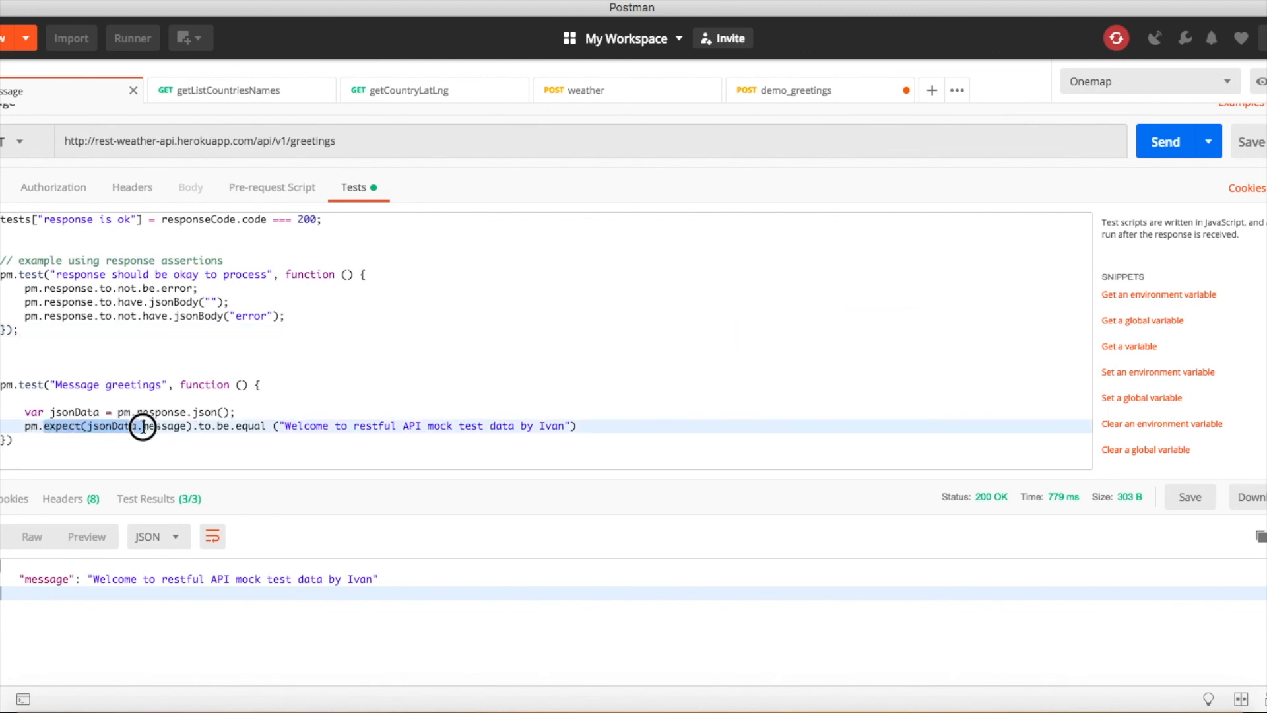
pyautogui.doubleClick(165, 425)
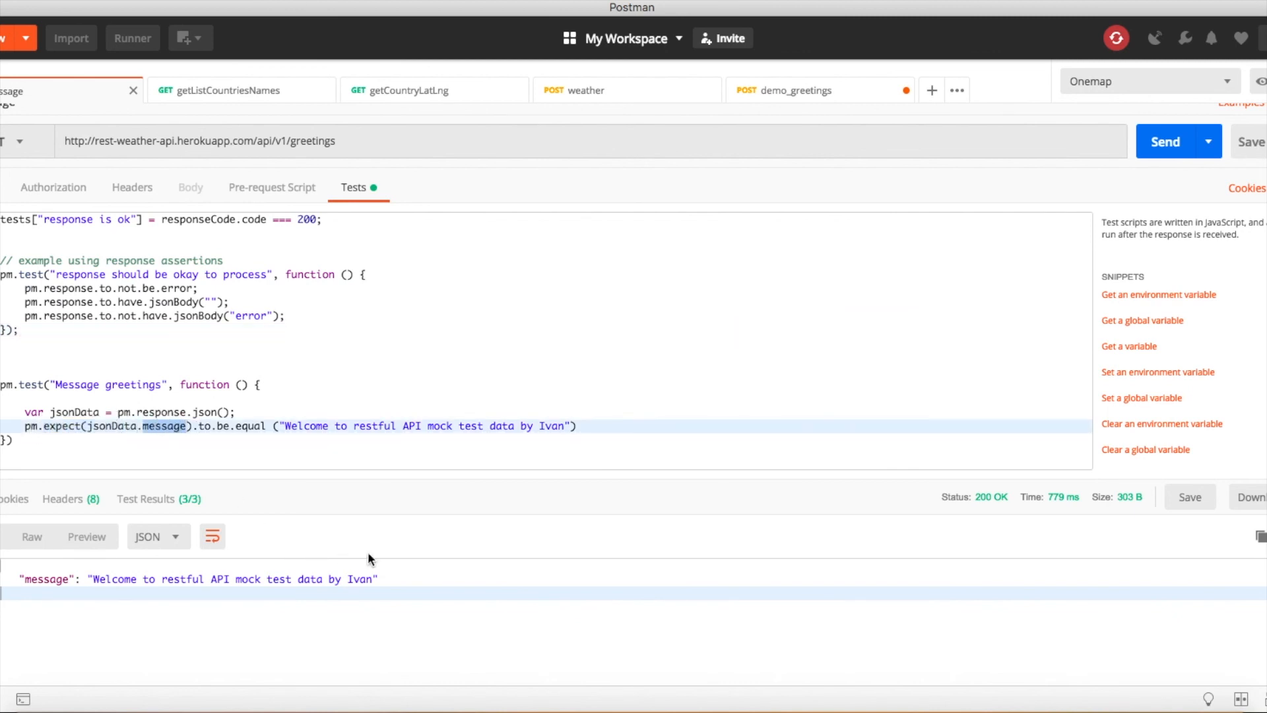
pyautogui.moveTo(377, 579); pyautogui.dragTo(2, 579)
pyautogui.moveTo(574, 428); pyautogui.dragTo(282, 419)
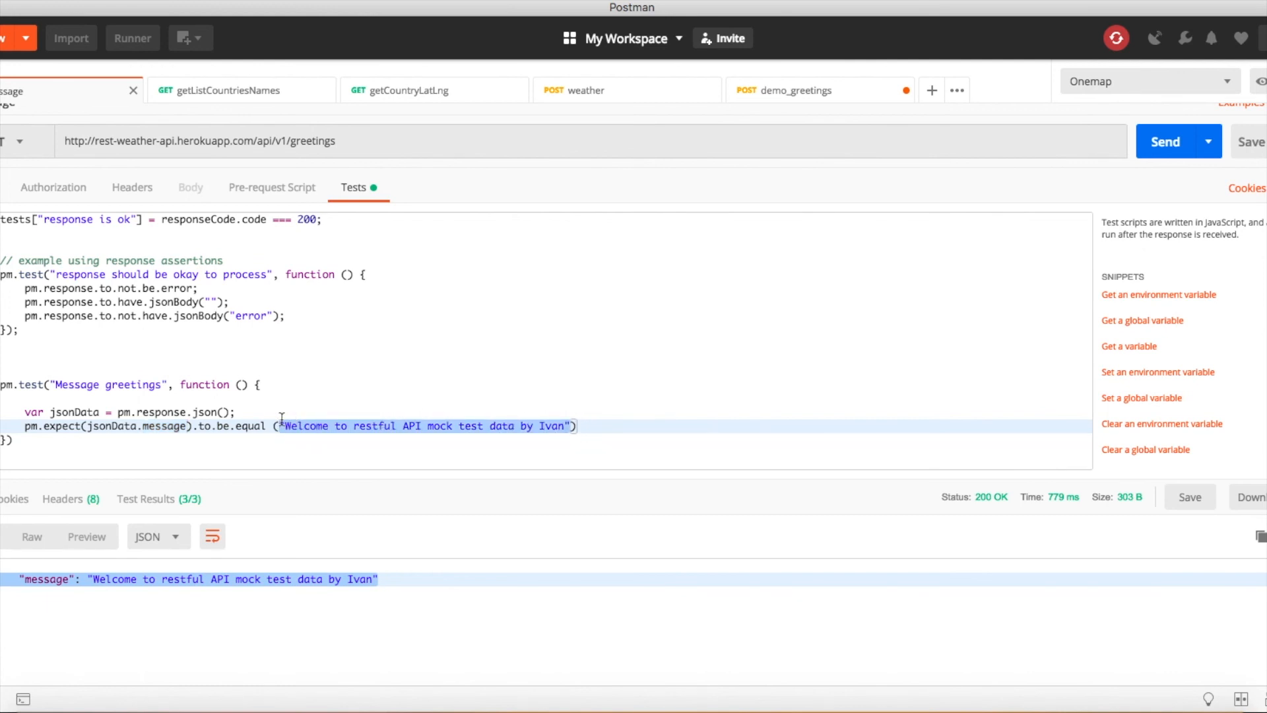
pyautogui.moveTo(406, 578); pyautogui.dragTo(19, 579)
pyautogui.click(689, 332)
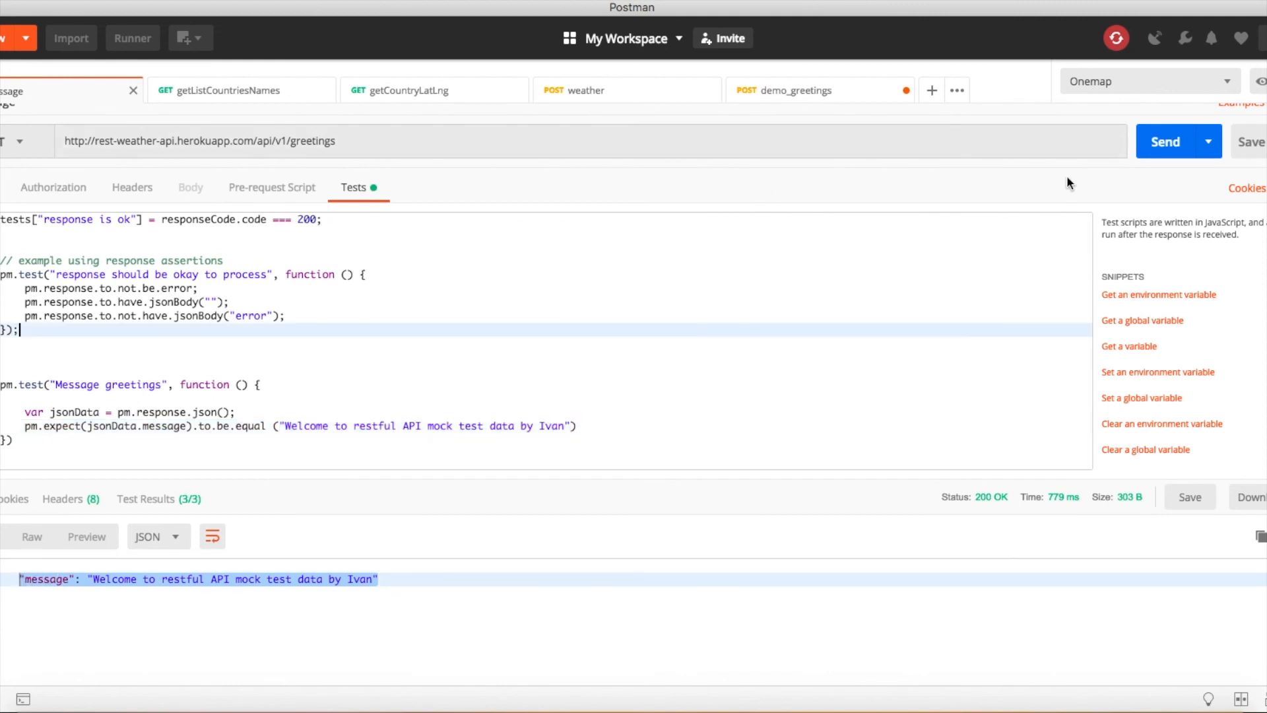
# - Send the saved greetings request and compare the listed test results with the test names in its script
pyautogui.click(1162, 144)
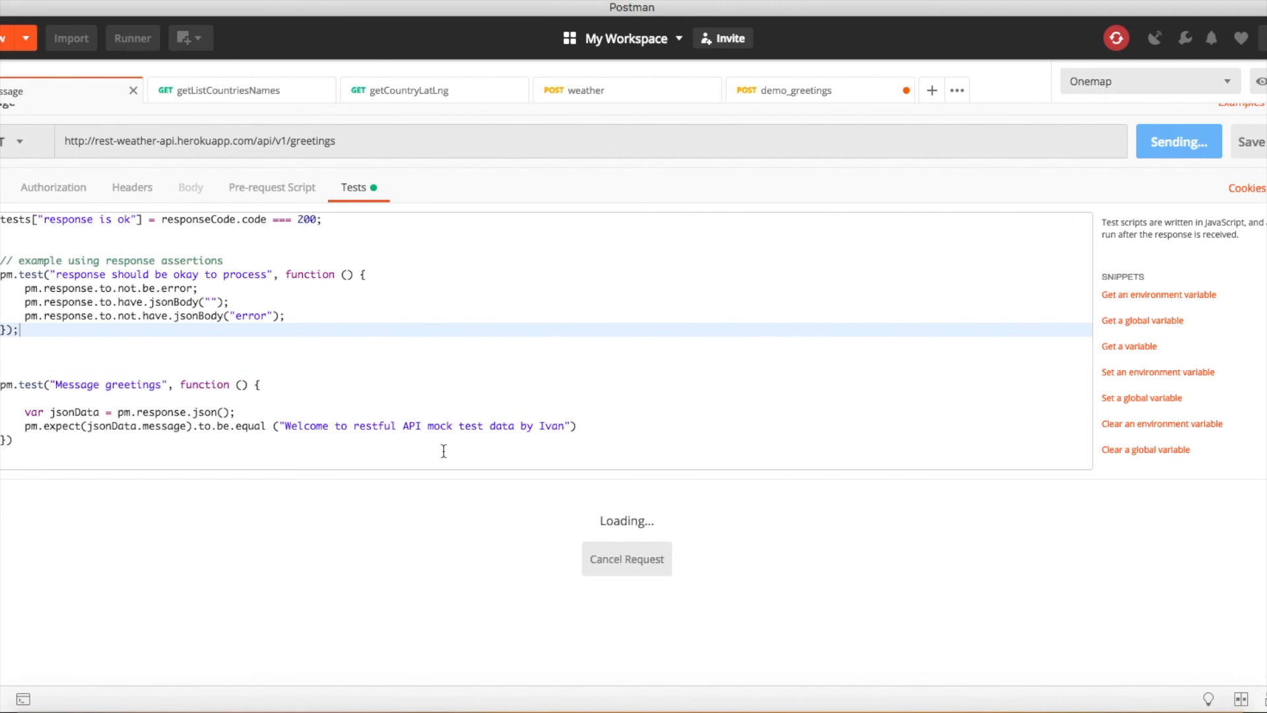
pyautogui.click(155, 499)
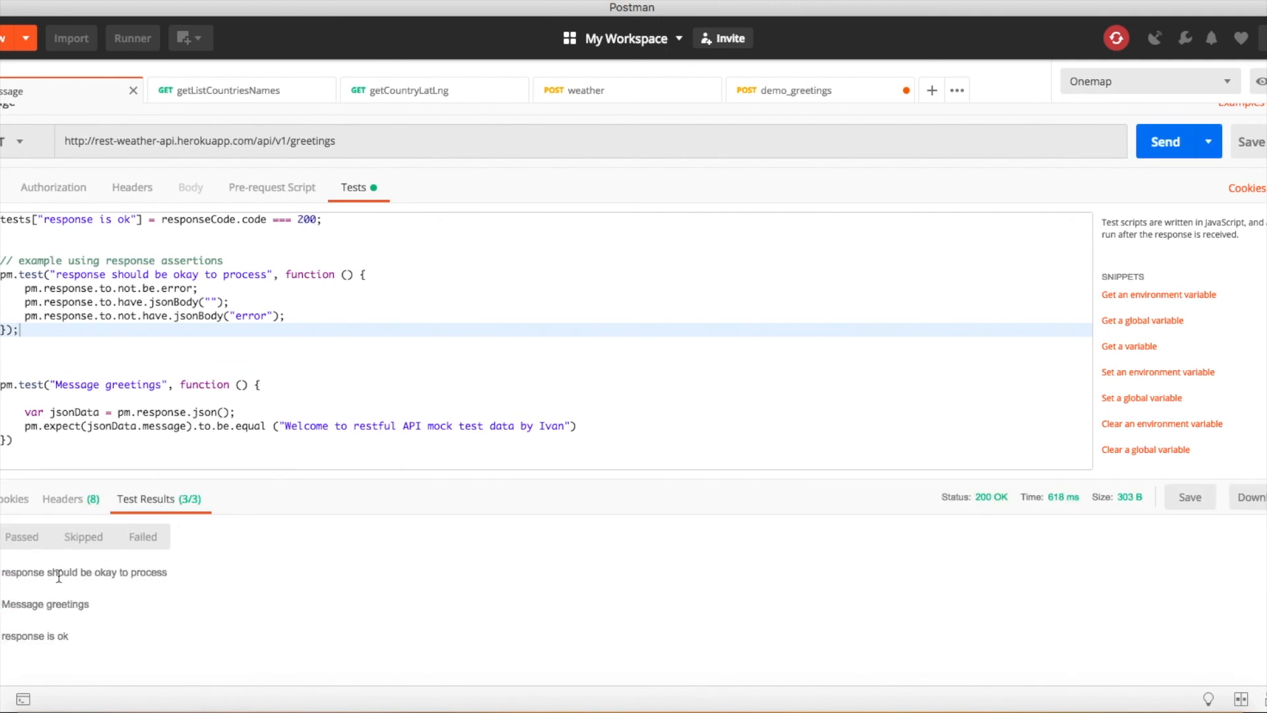
pyautogui.scroll(1, 210, 313)
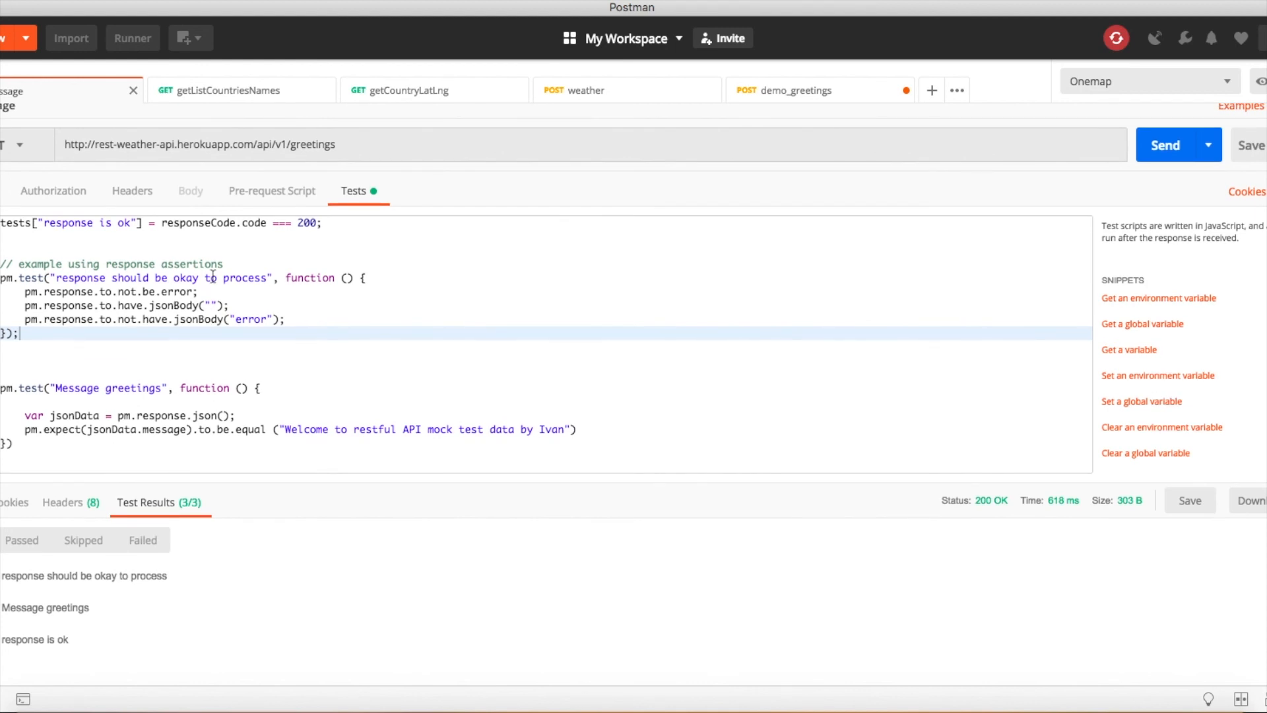
pyautogui.moveTo(291, 277); pyautogui.dragTo(45, 280)
pyautogui.moveTo(94, 601); pyautogui.dragTo(6, 607)
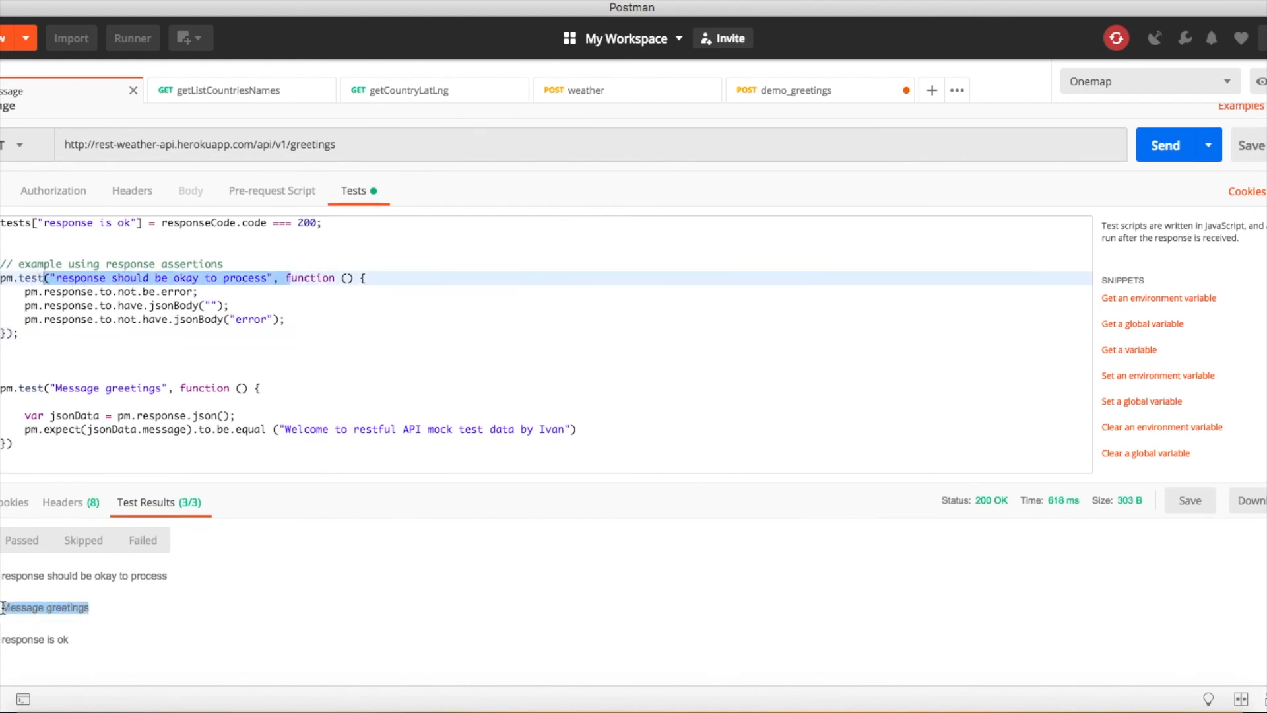
# - Match the "Message greetings" and "response is ok" test results with their test names in the greetings script
pyautogui.click(161, 388)
pyautogui.moveTo(160, 388); pyautogui.dragTo(57, 388)
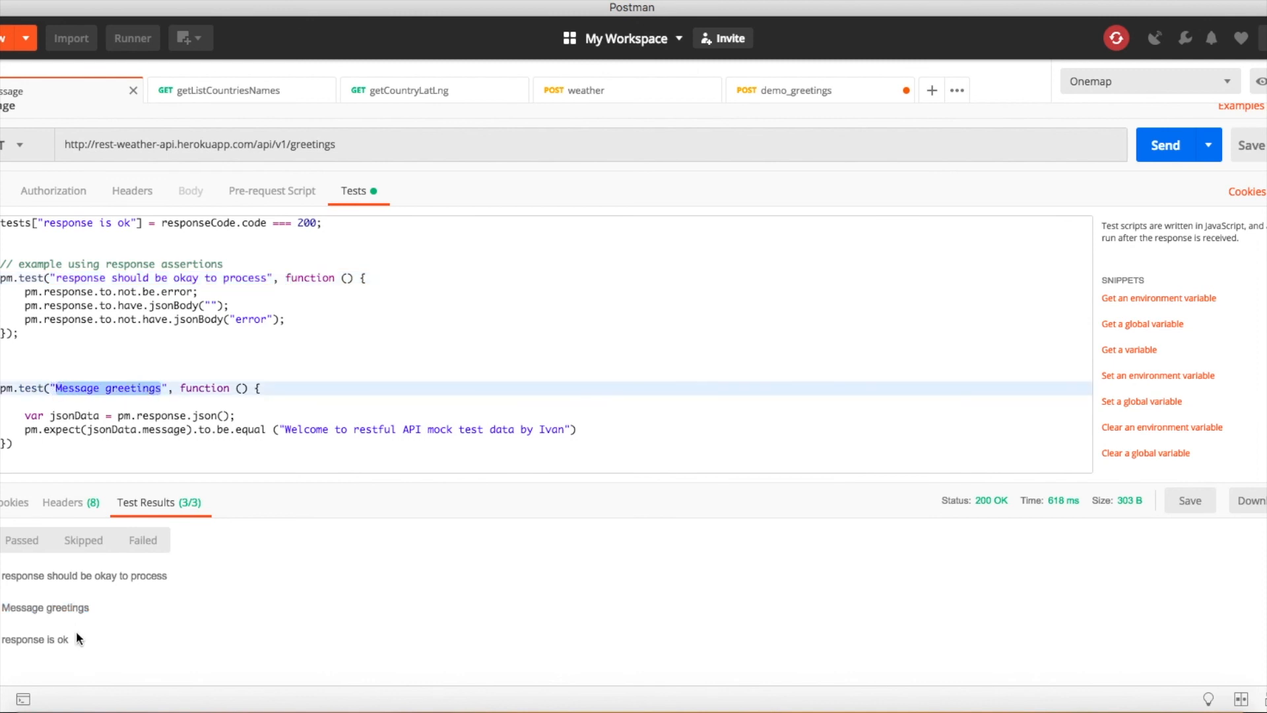
pyautogui.moveTo(72, 638); pyautogui.dragTo(2, 638)
pyautogui.moveTo(320, 223); pyautogui.dragTo(26, 223)
pyautogui.click(467, 402)
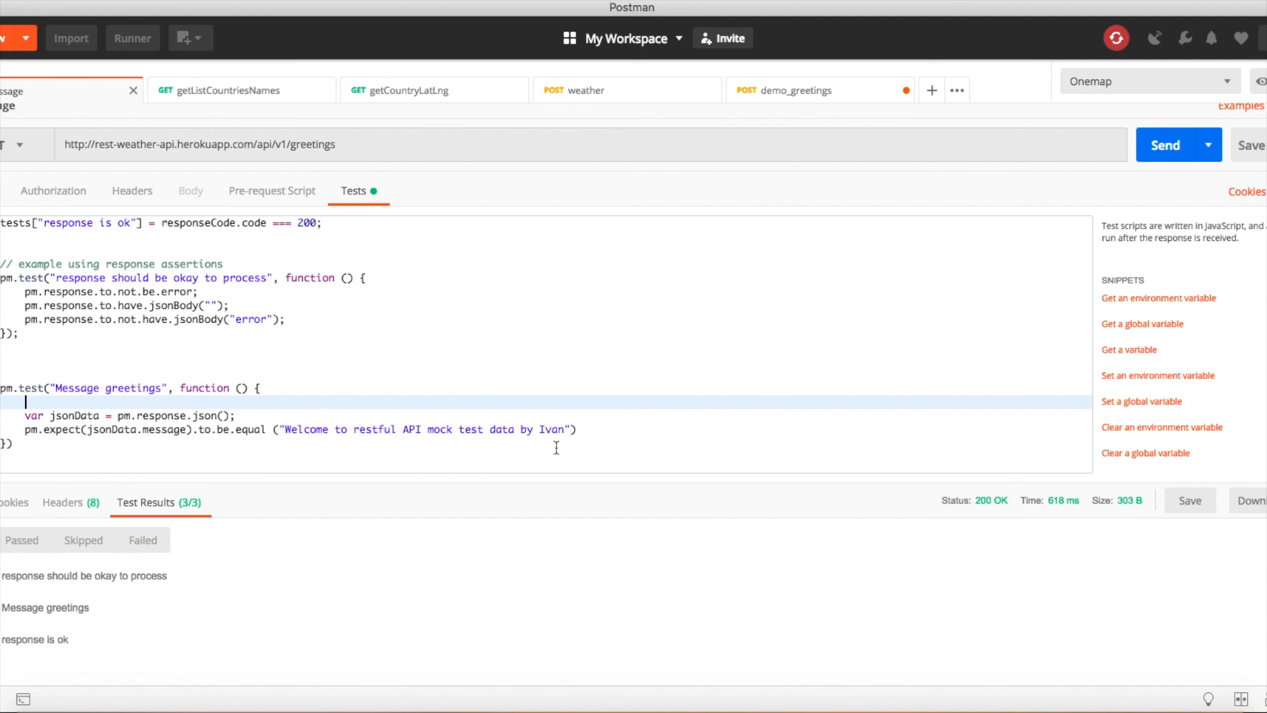
# - Replace the name ending the expected text in the "Message greetings" test with a different first name, send the request and examine that test's result
pyautogui.moveTo(566, 429); pyautogui.dragTo(521, 429)
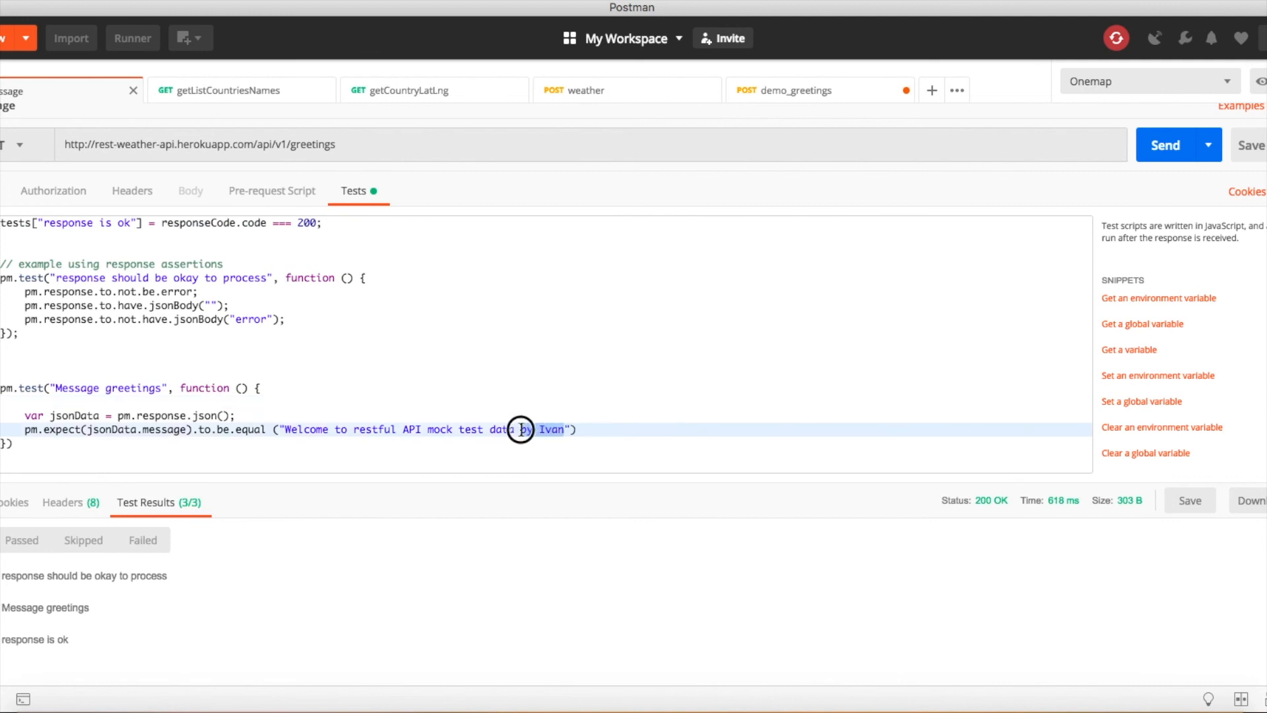
pyautogui.doubleClick(552, 428)
pyautogui.write('Peter')
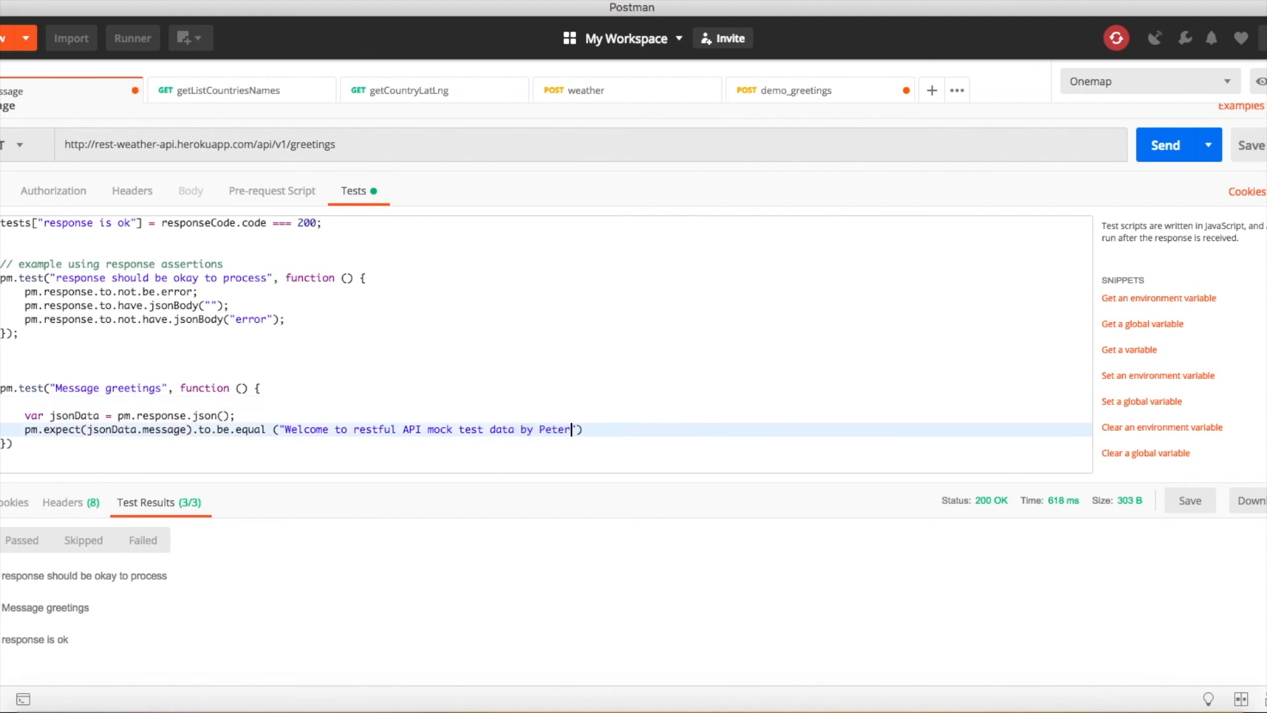
pyautogui.click(1145, 158)
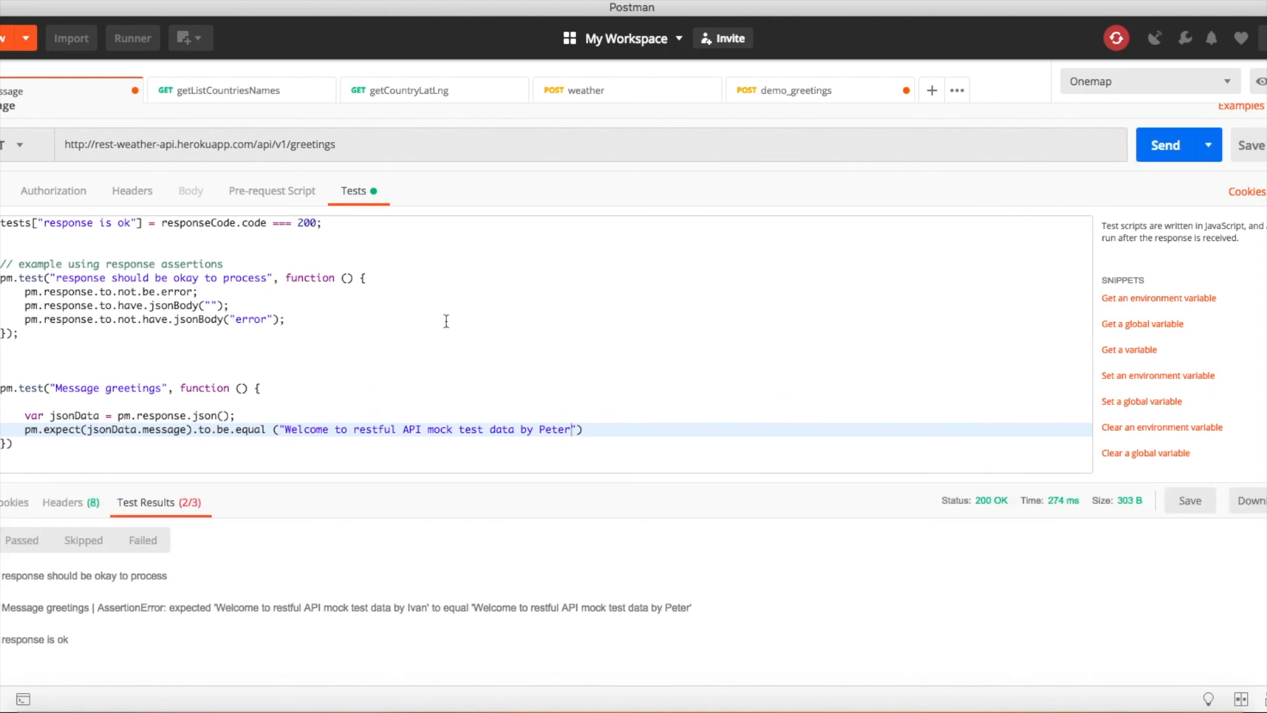
pyautogui.moveTo(170, 602); pyautogui.dragTo(691, 606)
pyautogui.moveTo(3, 607); pyautogui.dragTo(89, 607)
# - Restore the original first name in the expected text of the "Message greetings" test
pyautogui.click(116, 420)
pyautogui.click(520, 429)
pyautogui.doubleClick(550, 430)
pyautogui.write('Ivan')
# - Open the test scripts of the getListCountriesNames and getCountryLatLng requests
pyautogui.click(220, 97)
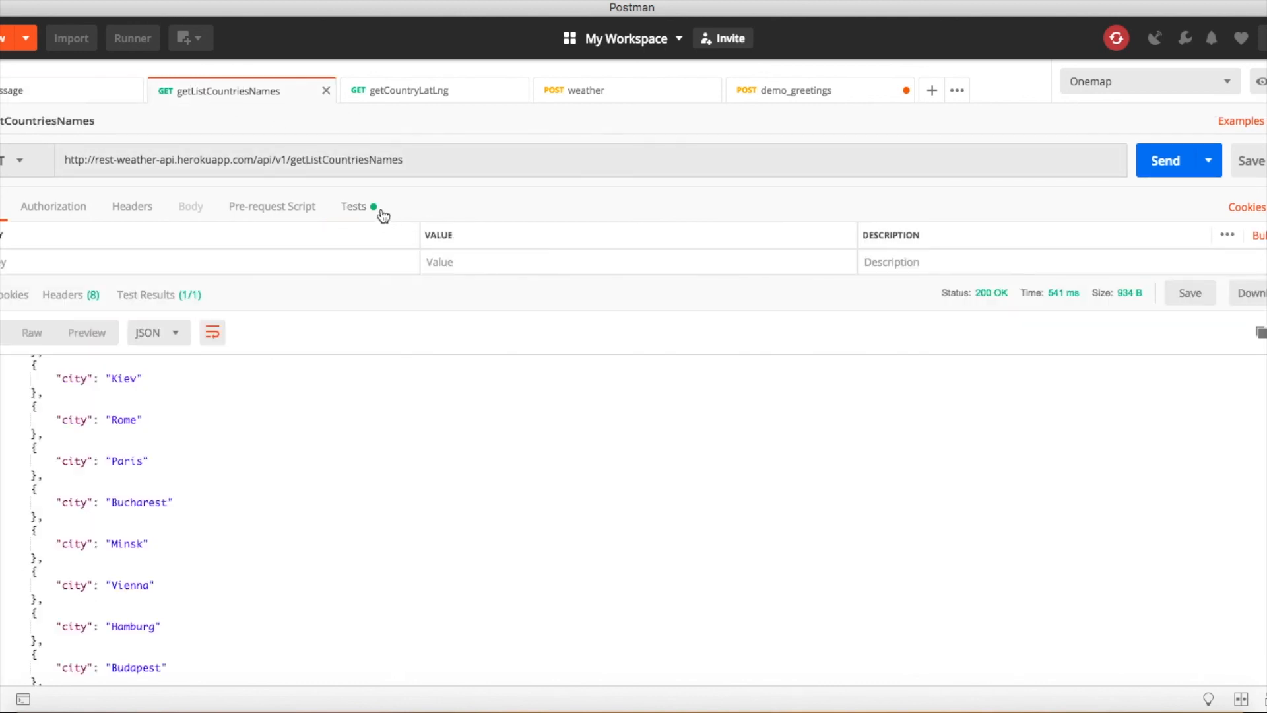
pyautogui.click(352, 209)
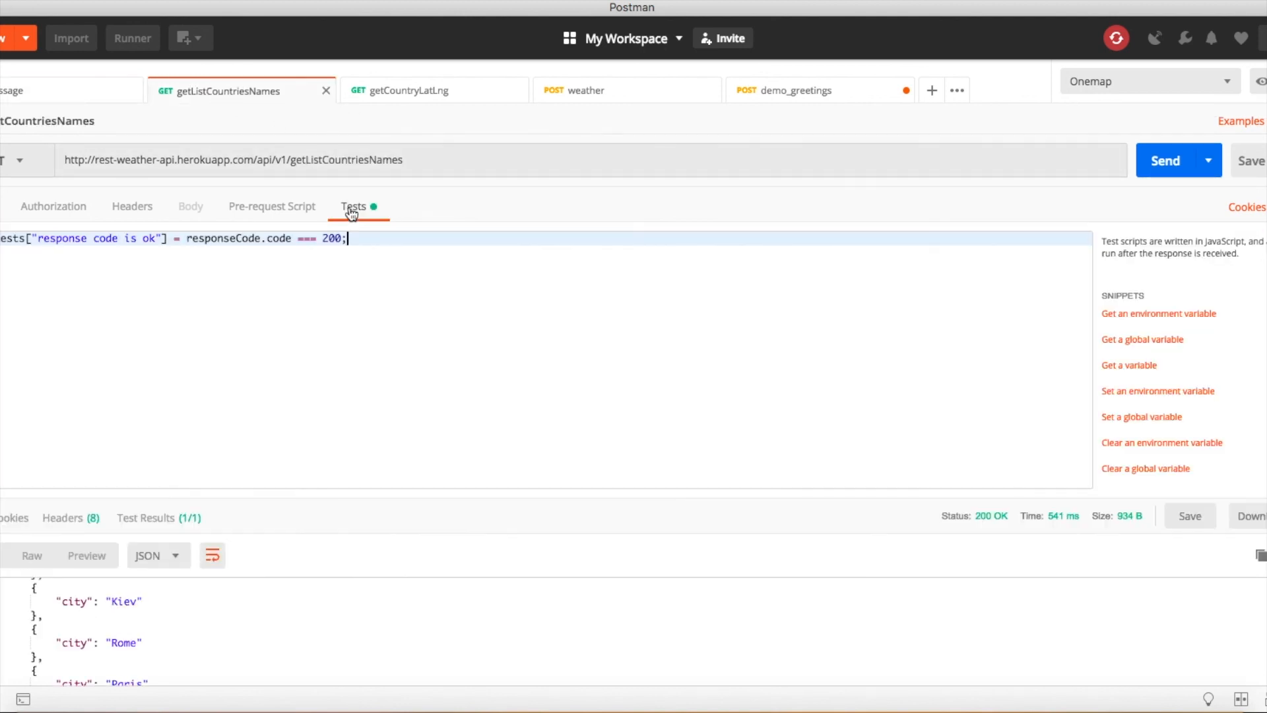
pyautogui.click(420, 94)
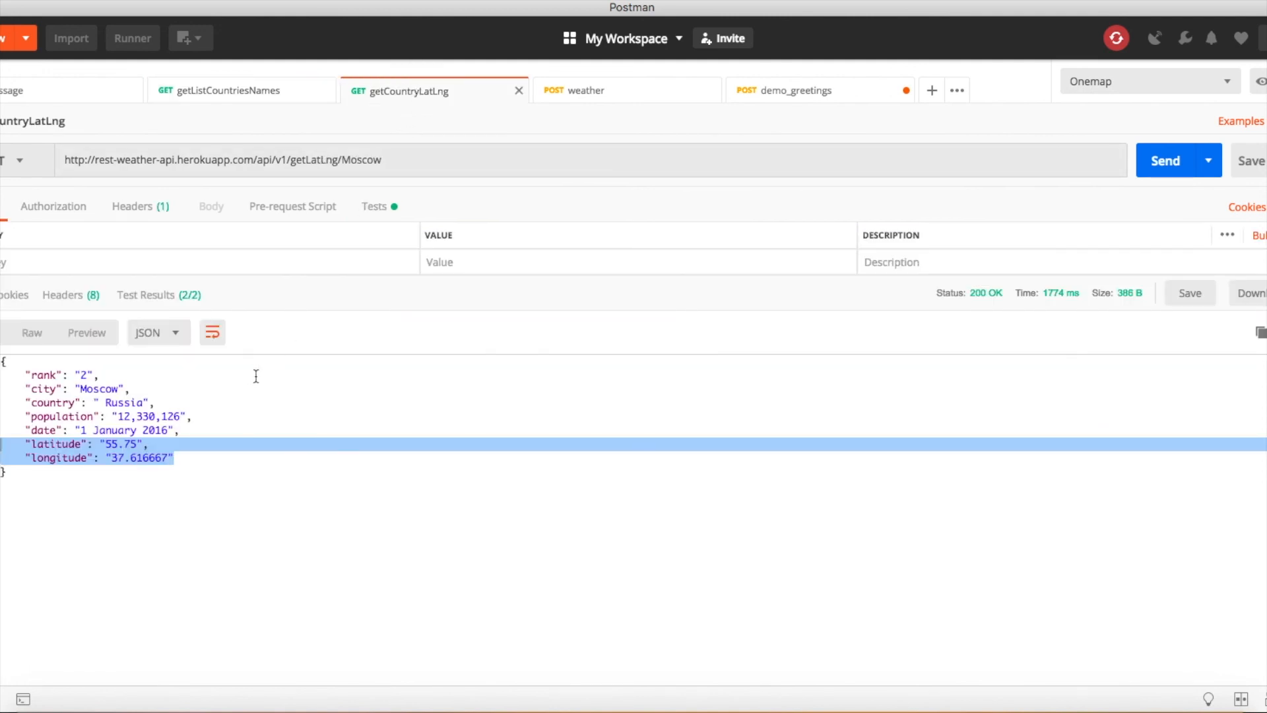
pyautogui.click(374, 206)
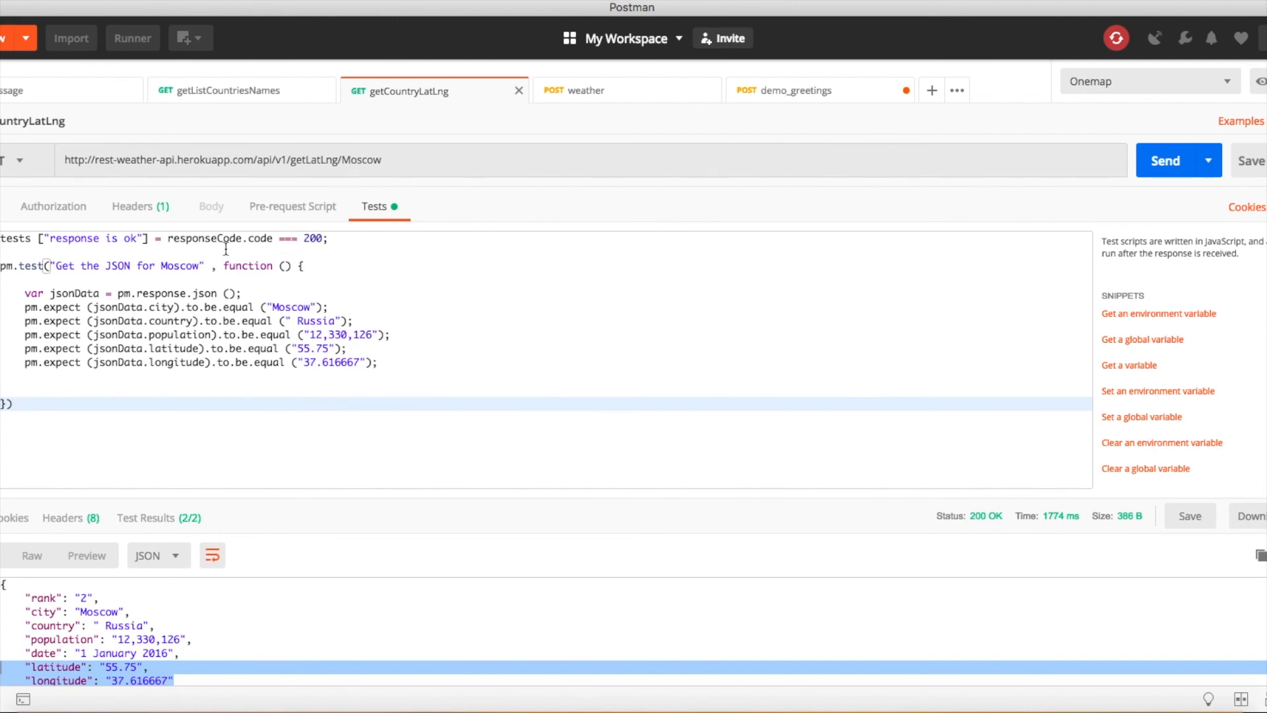
# - Highlight Moscow in the test name and the expected city and country values in the getCountryLatLng script
pyautogui.moveTo(159, 264); pyautogui.dragTo(198, 264)
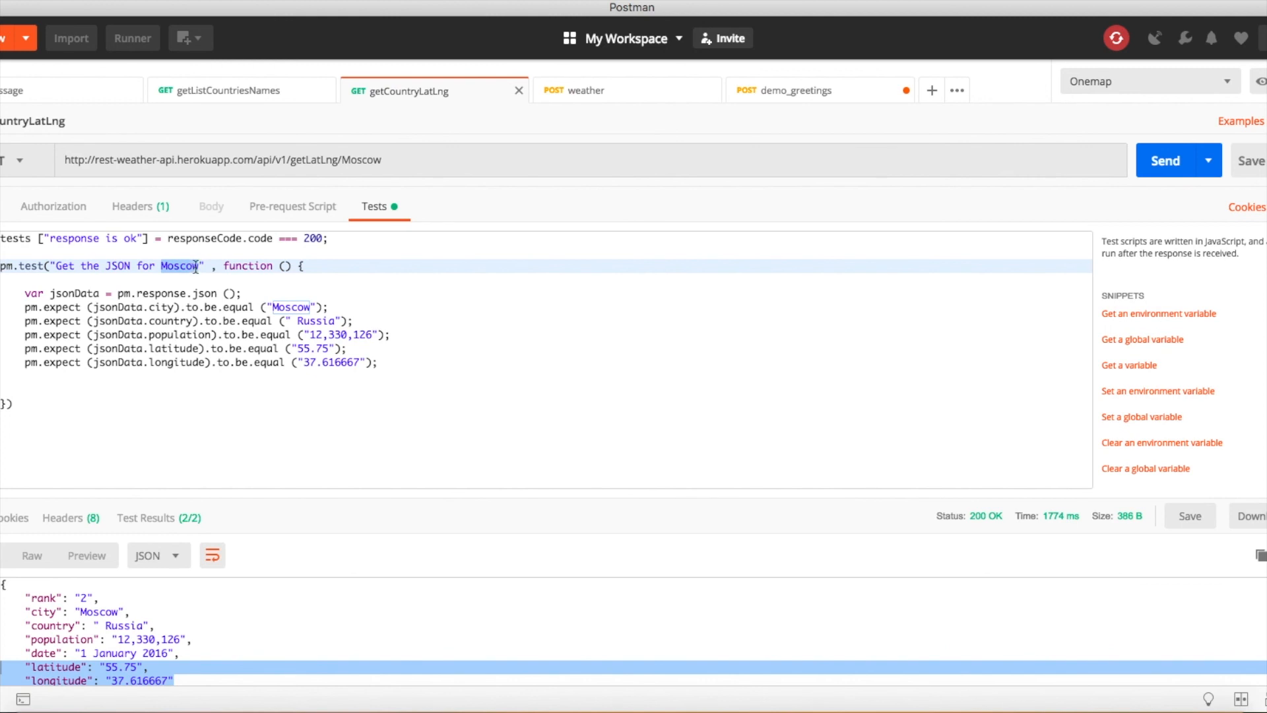
pyautogui.click(204, 266)
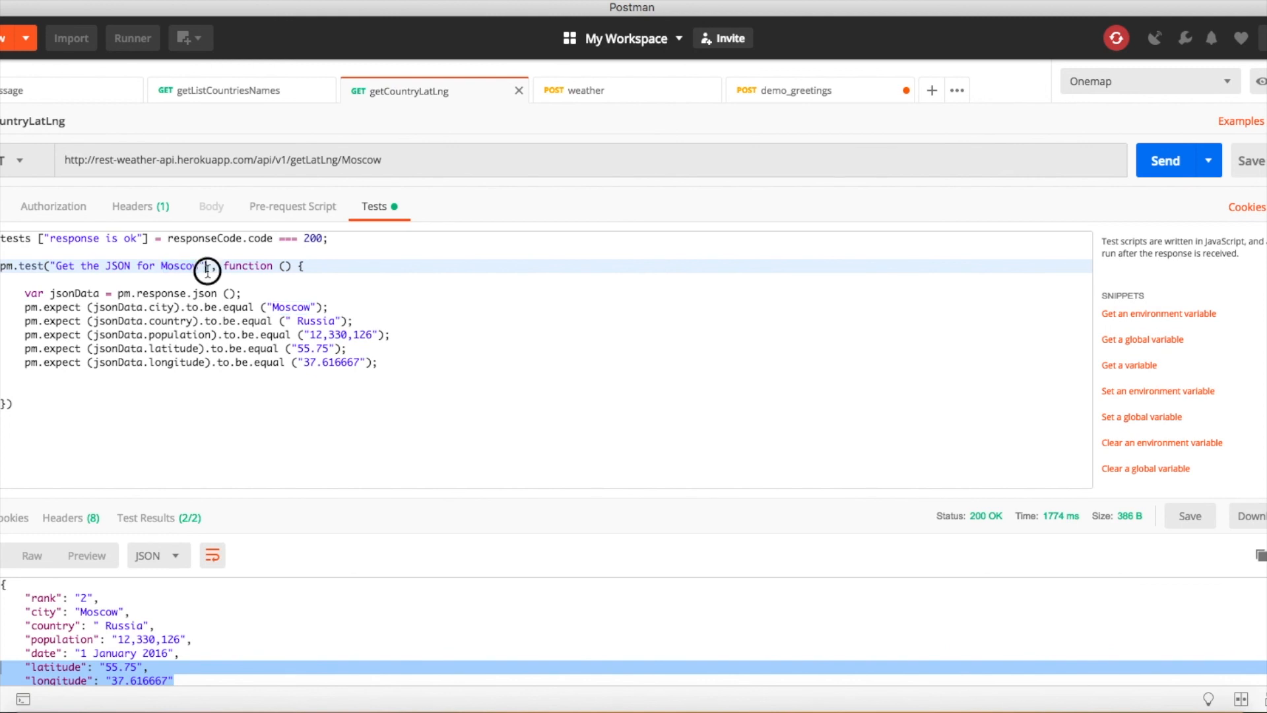
pyautogui.doubleClick(283, 307)
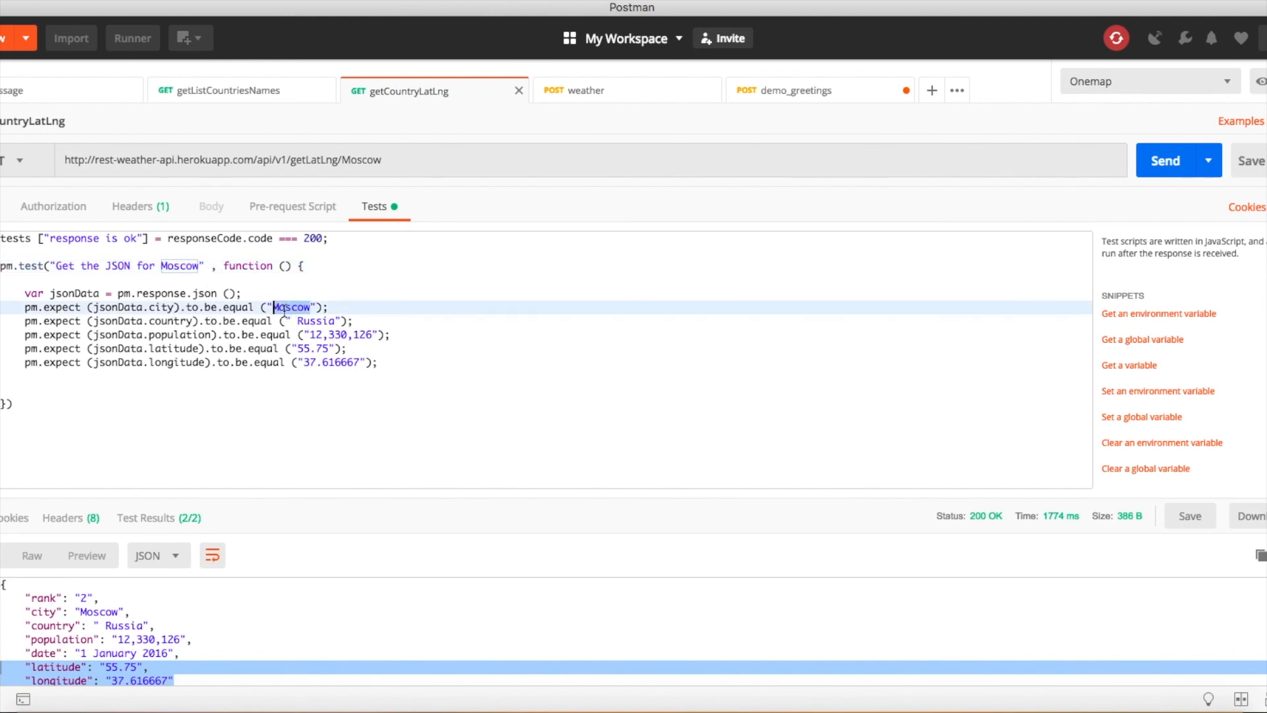
pyautogui.click(170, 322)
pyautogui.doubleClick(323, 321)
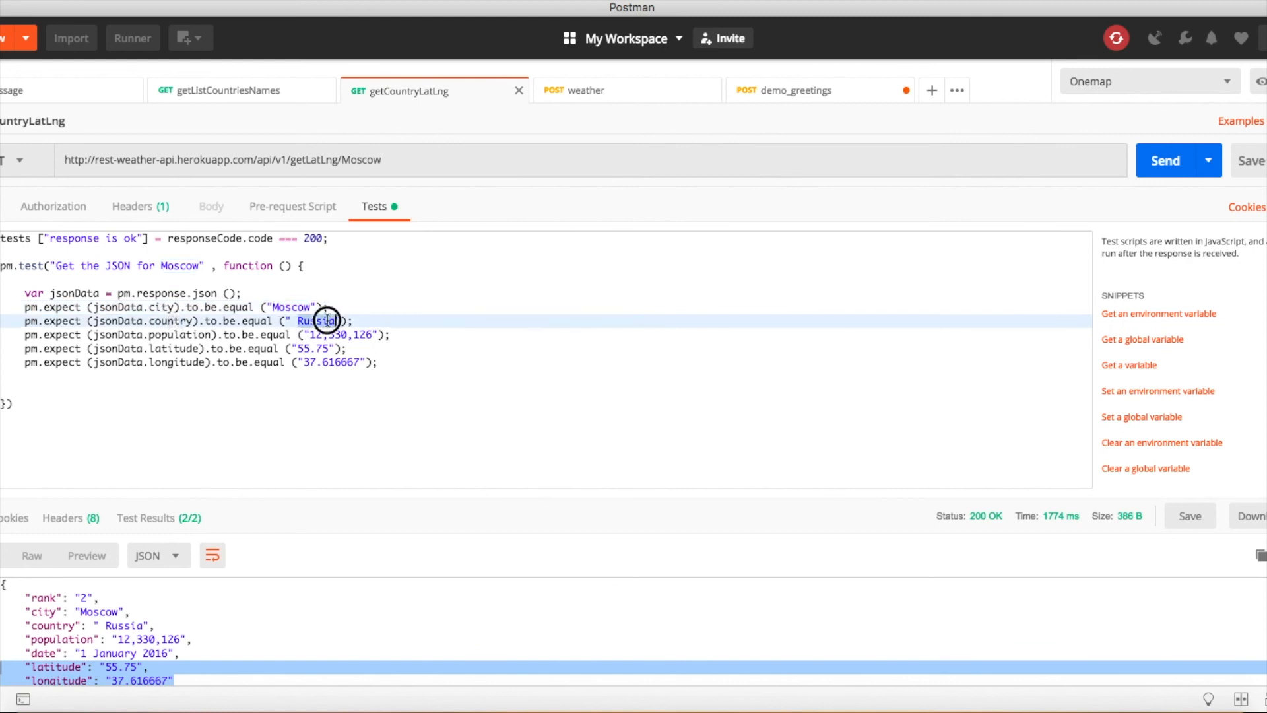
# - Examine the expected population, latitude and longitude values in the Moscow test, and highlight the whole script
pyautogui.click(327, 362)
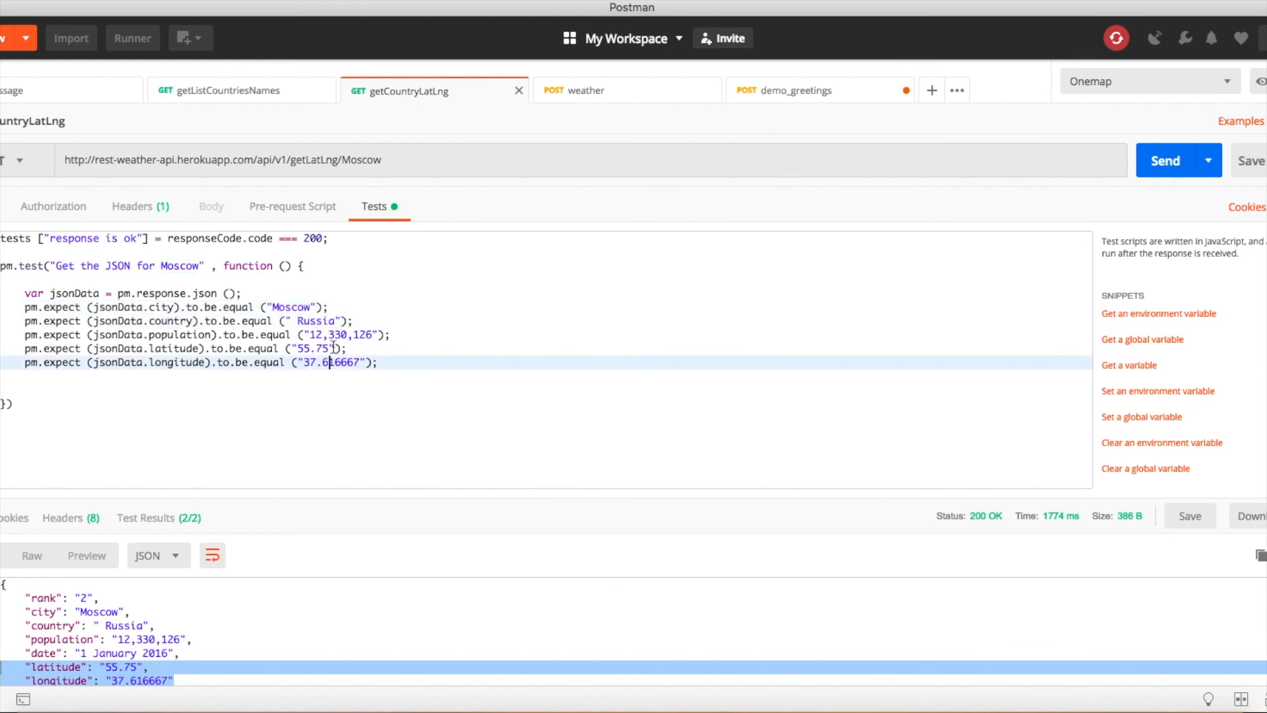
pyautogui.click(419, 334)
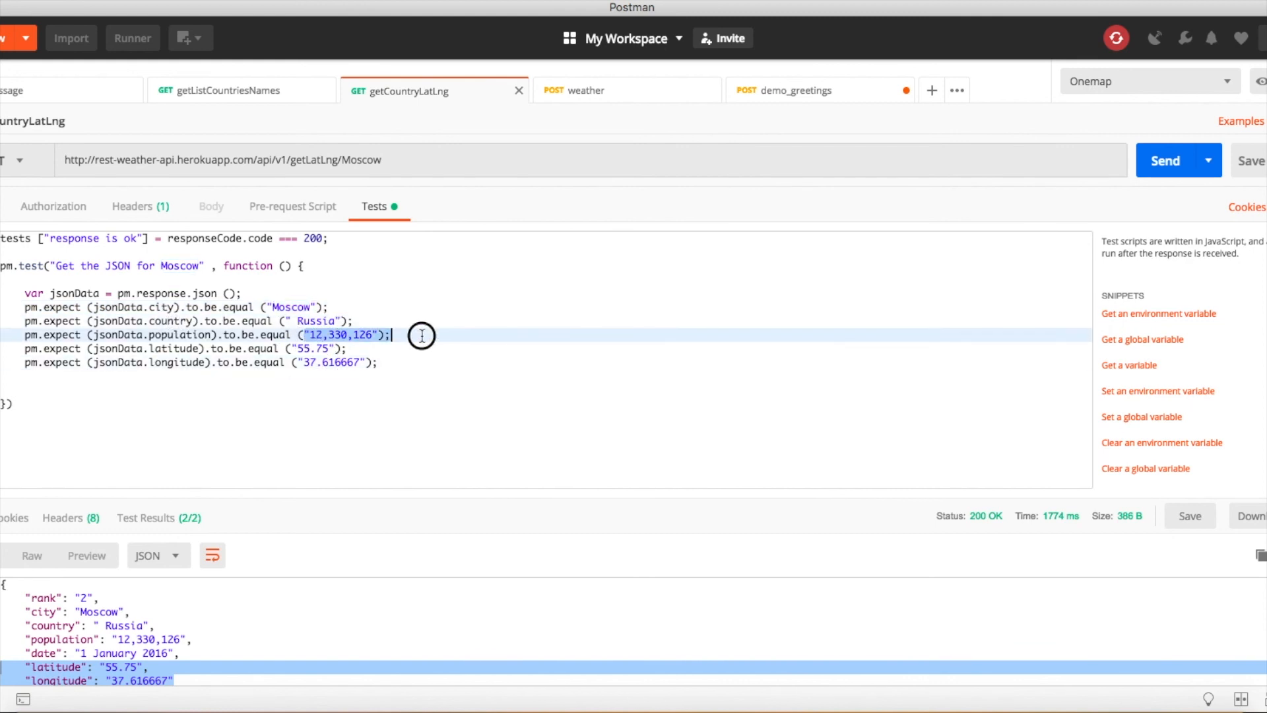
pyautogui.click(401, 365)
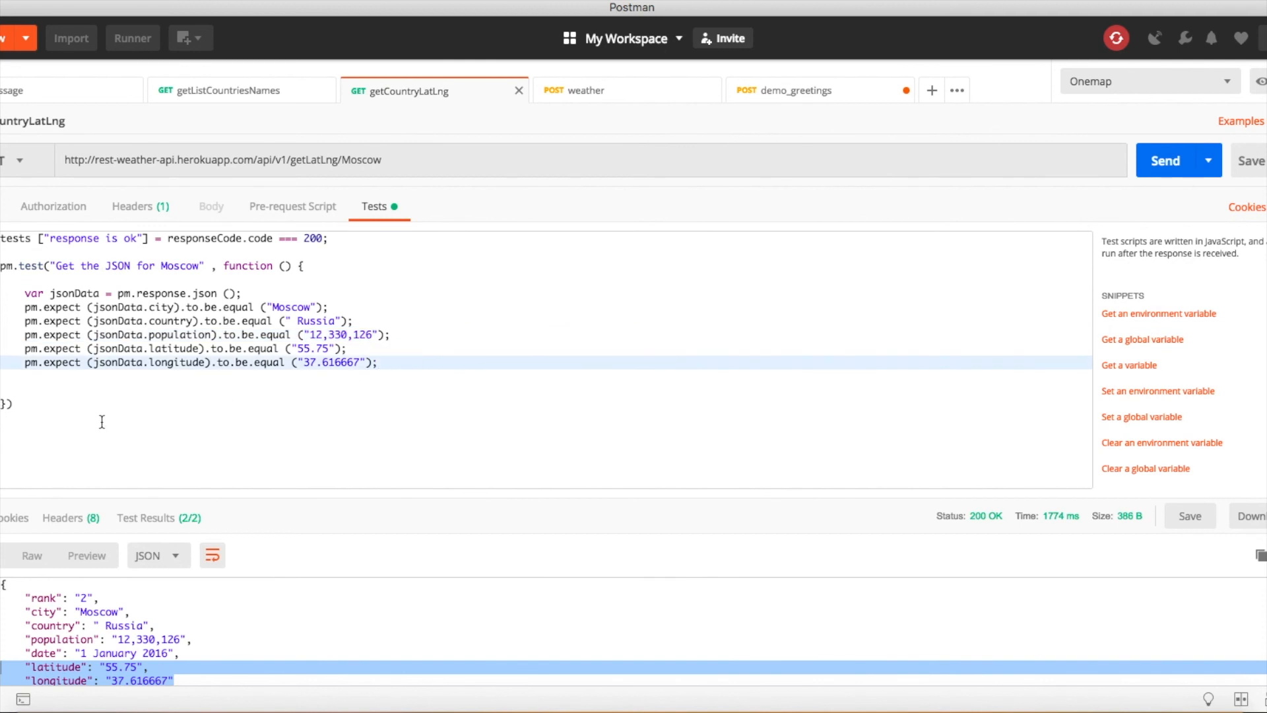
pyautogui.moveTo(73, 420); pyautogui.dragTo(1, 239)
pyautogui.click(28, 320)
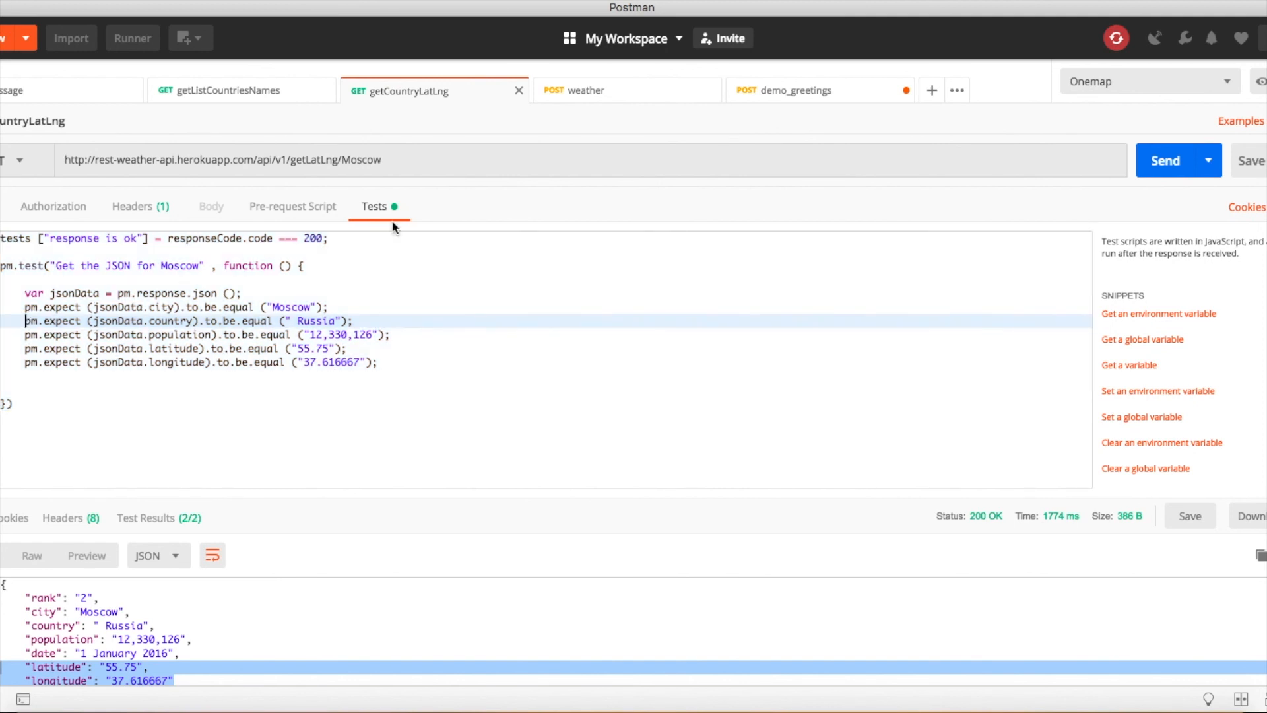
# - Open the POST weather request and view its test script and pre-request script
pyautogui.click(547, 99)
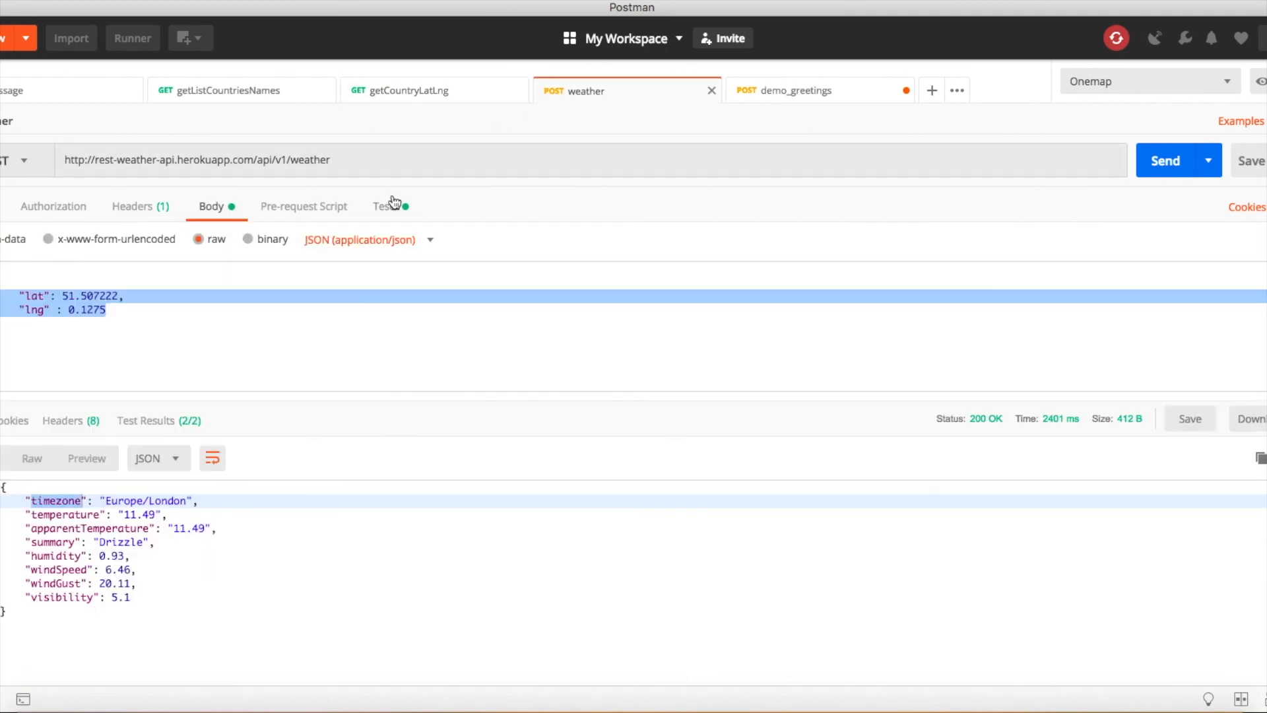
pyautogui.click(395, 209)
pyautogui.click(336, 207)
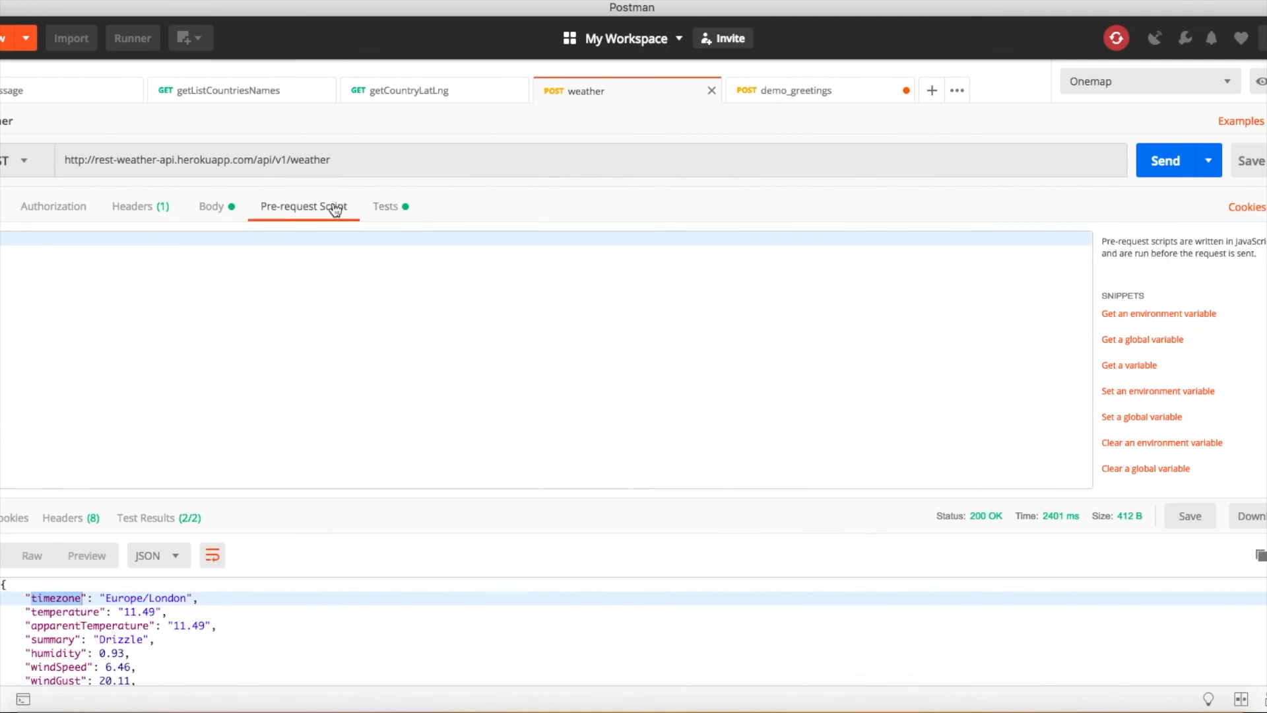